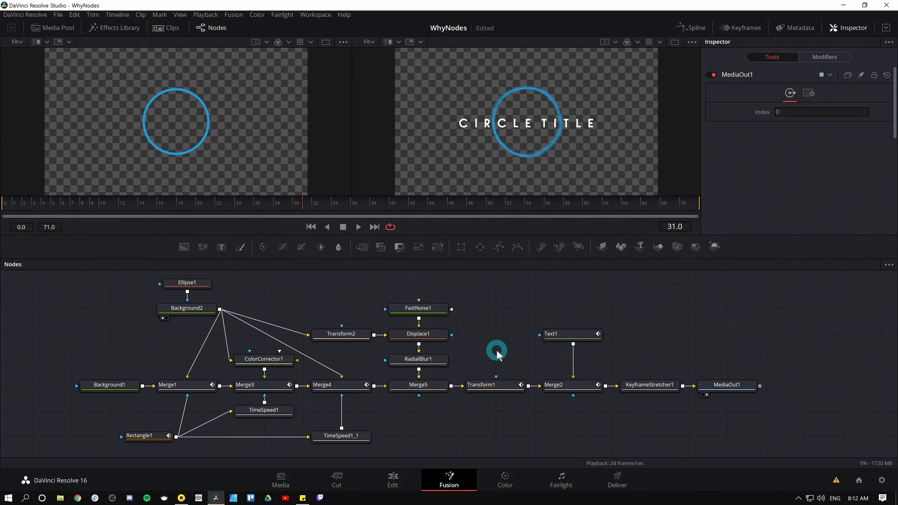
- Set the MediaOut1 viewer's zoom to 100% and play the circle title animation
click(369, 43)
click(372, 83)
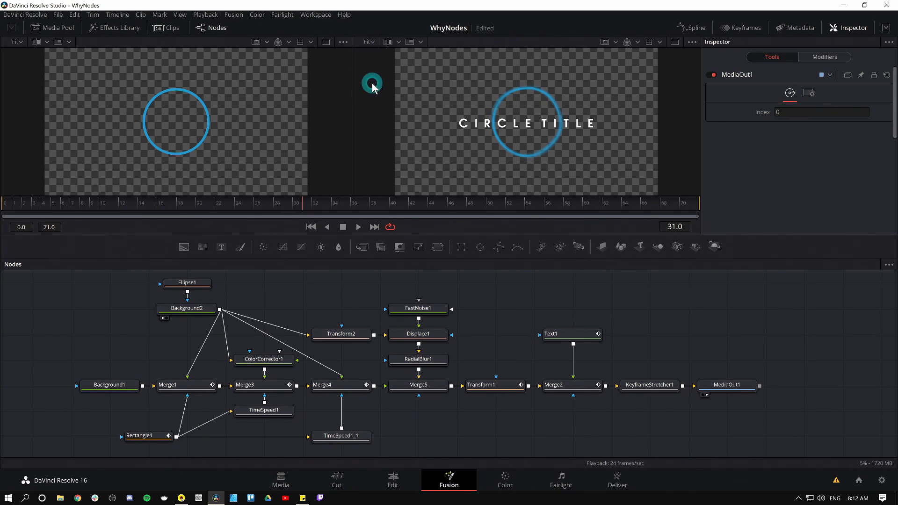
key(space)
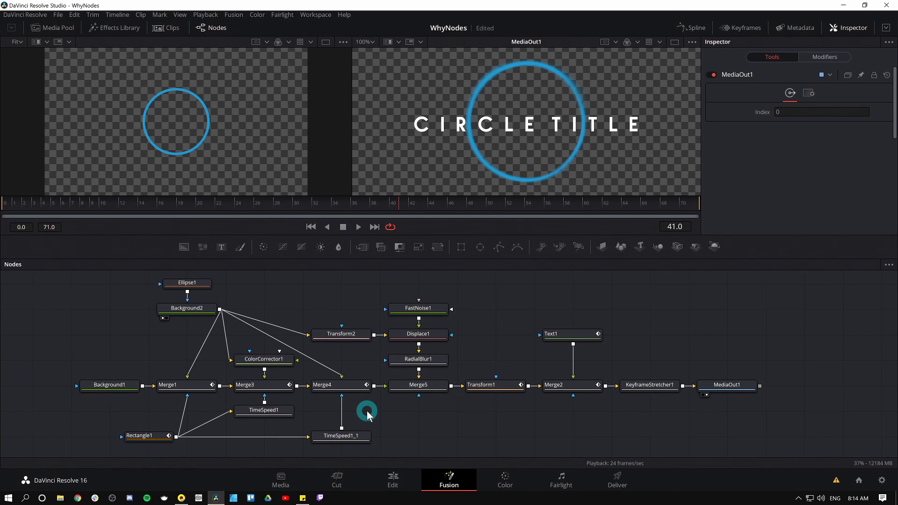
- Inspect the Merge1 node's settings and view the Background1 and Background2 outputs one after the other in the first viewer
click(119, 387)
key(1)
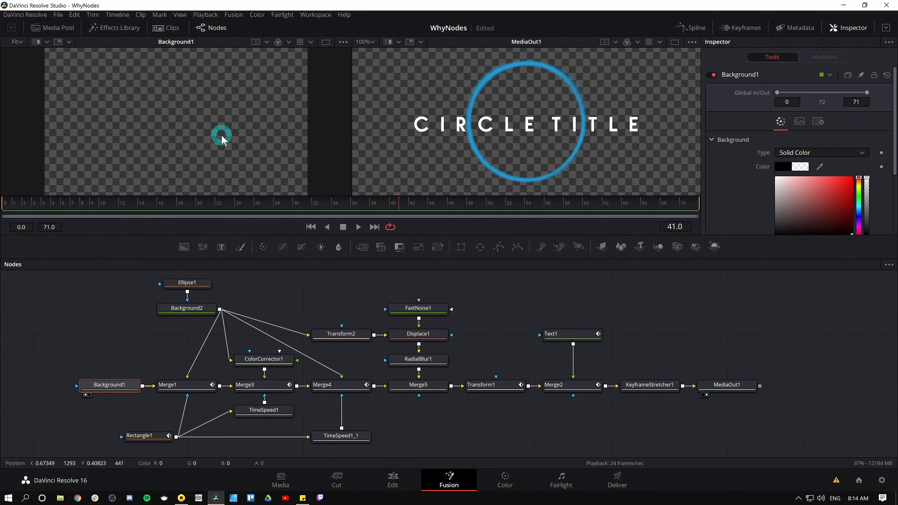
click(180, 389)
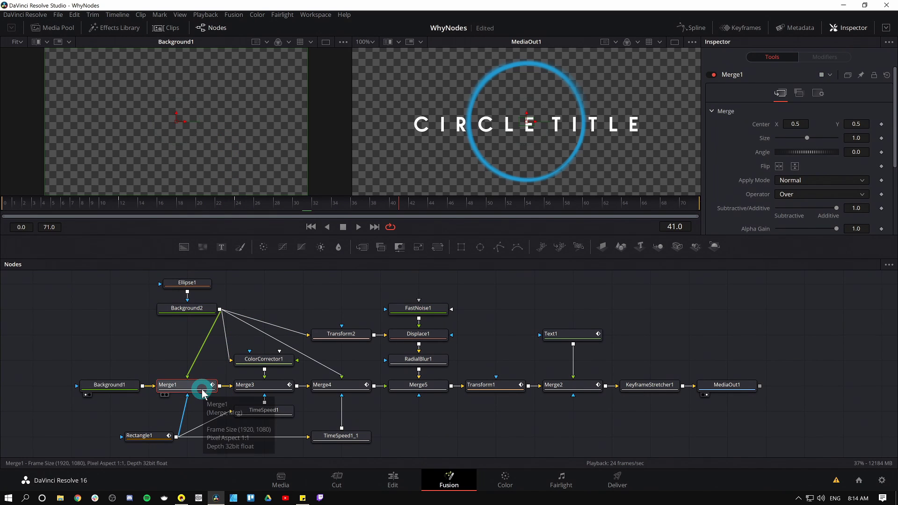
click(205, 312)
key(1)
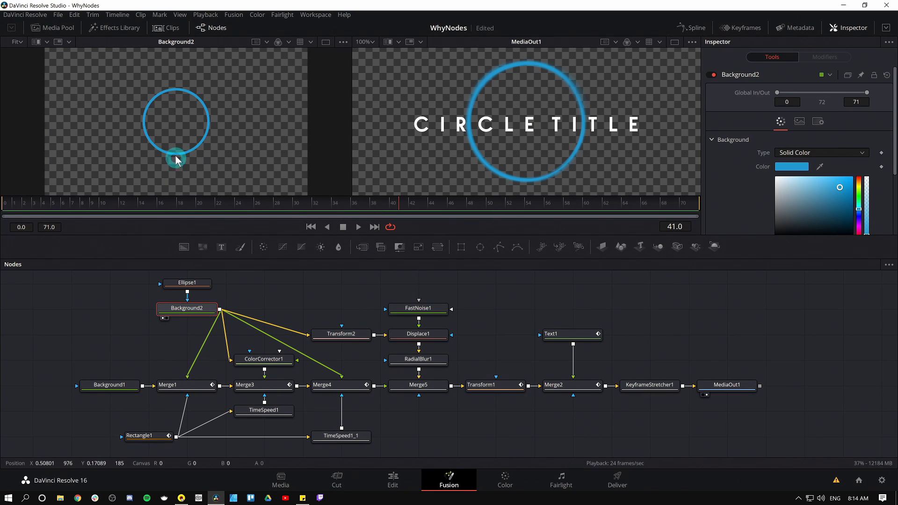
- View the Ellipse1 mask in the first viewer, and return that viewer to Background2
drag(201, 285, 190, 177)
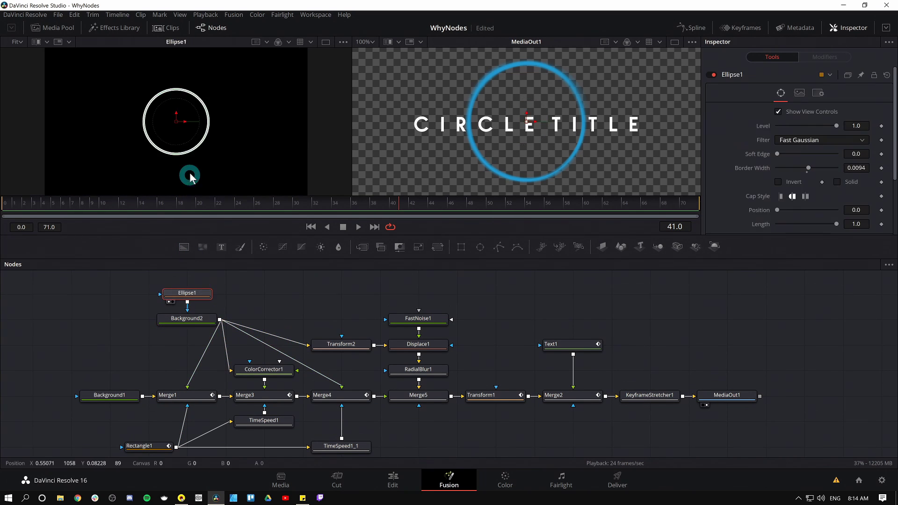
click(204, 319)
key(1)
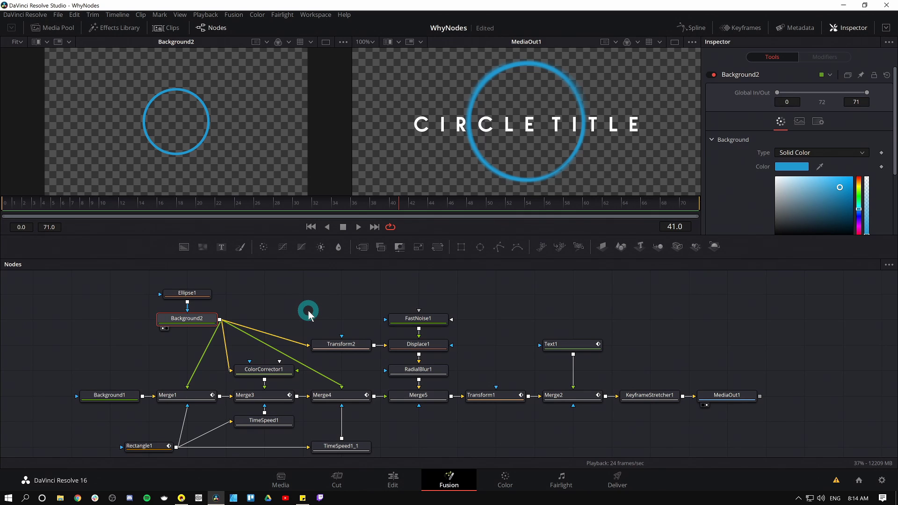
- View Merge1 in the first viewer and scrub from frame 2 to frame 11 to examine the circle masked by Rectangle1
click(202, 395)
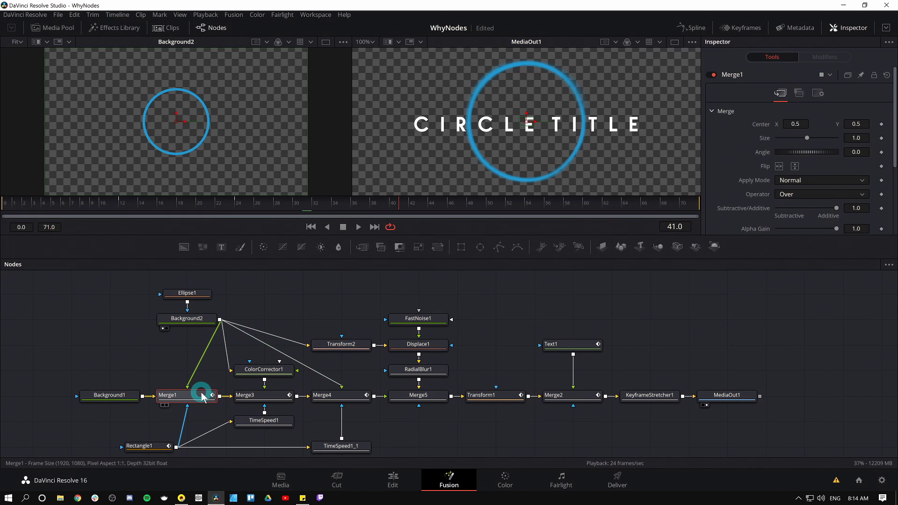
key(1)
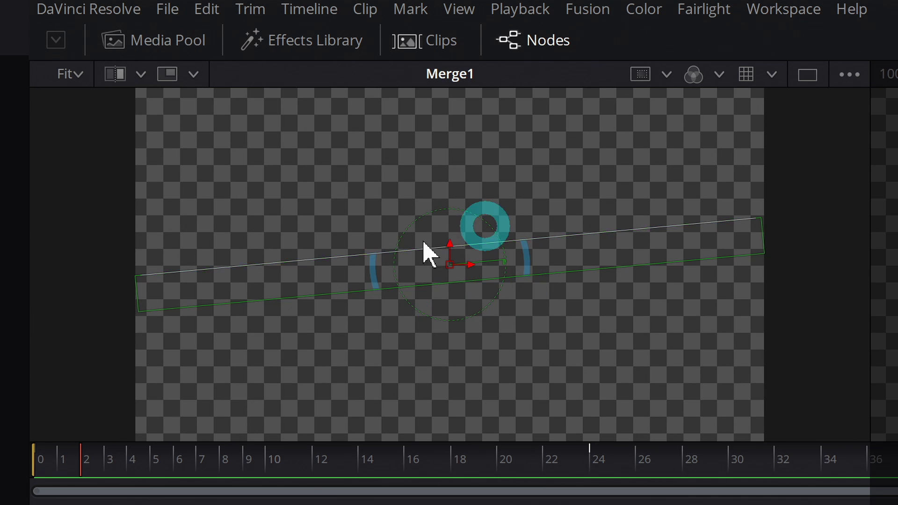
drag(82, 458, 296, 456)
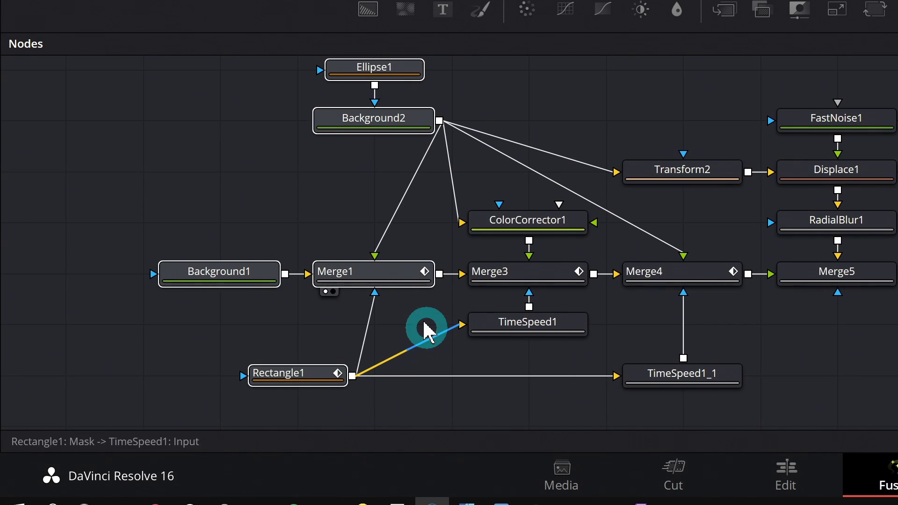
drag(428, 330, 429, 328)
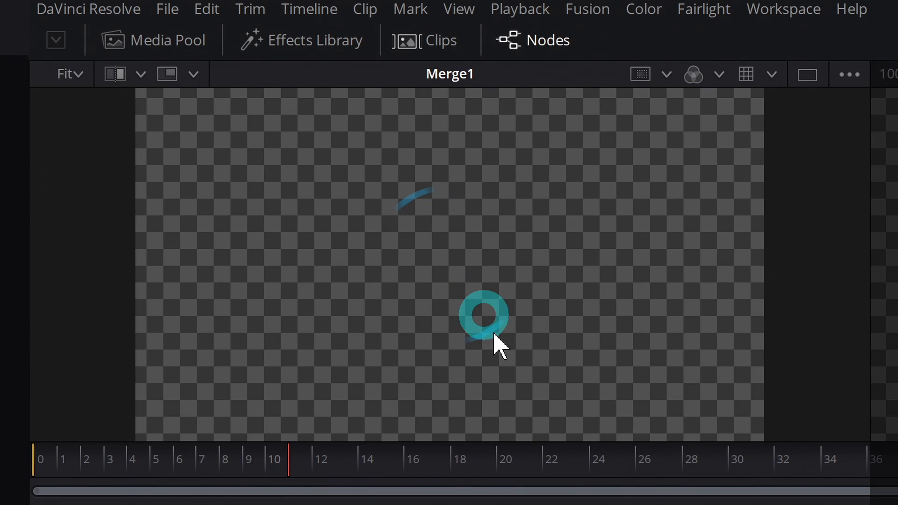
mouse_move(509, 324)
mouse_down()
mouse_move(415, 181)
mouse_move(531, 336)
mouse_move(543, 368)
mouse_up()
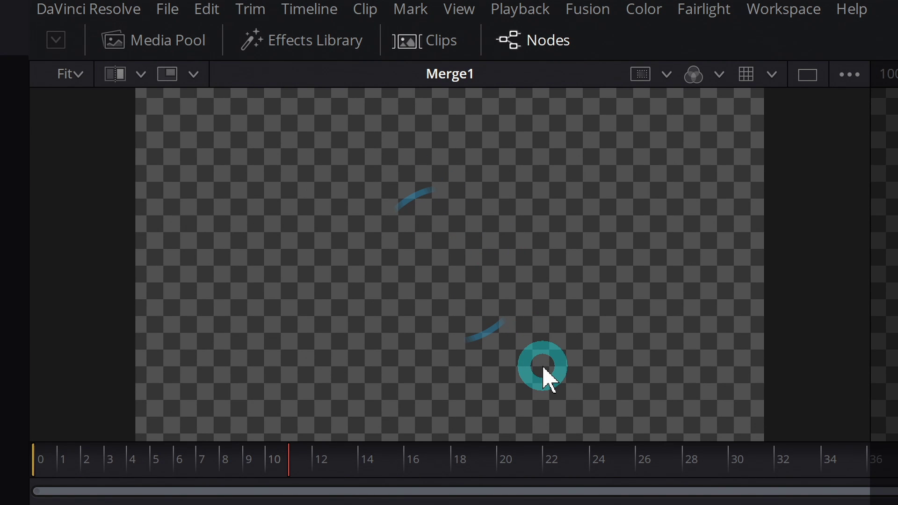
mouse_move(543, 369)
mouse_down()
mouse_move(535, 355)
mouse_move(511, 348)
mouse_move(423, 174)
mouse_move(503, 309)
mouse_move(517, 352)
mouse_move(517, 319)
mouse_move(555, 372)
mouse_move(515, 324)
mouse_move(505, 353)
mouse_move(513, 309)
mouse_up()
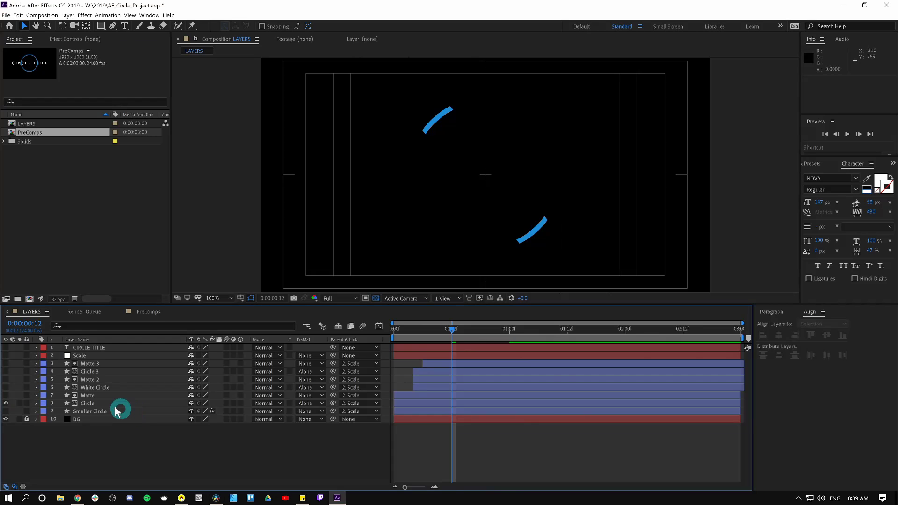
- Set the Circle layer to No Track Matte so the whole ring is shown
click(114, 405)
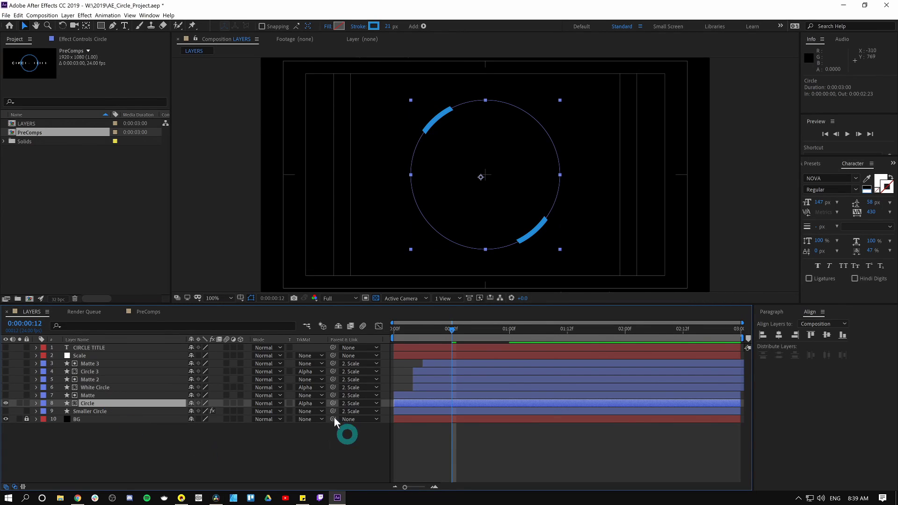
mouse_move(348, 412)
mouse_down()
mouse_move(390, 384)
mouse_move(326, 417)
mouse_up()
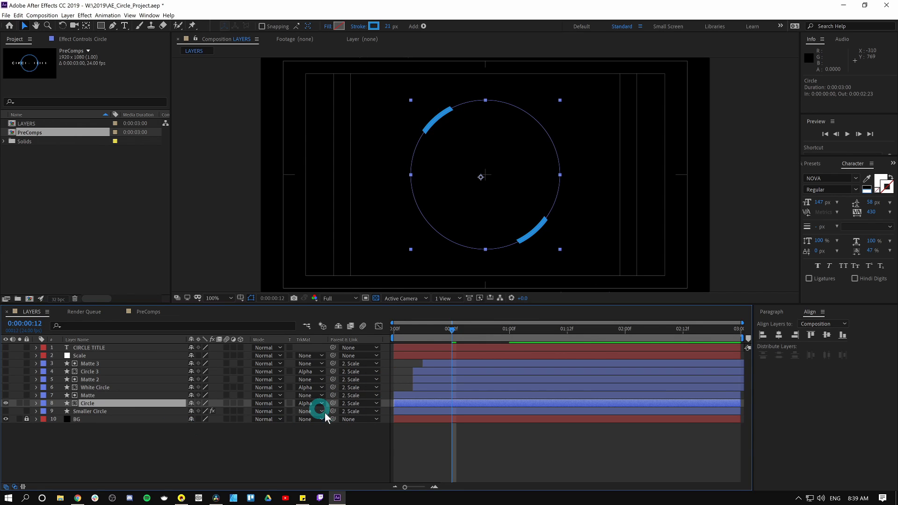
click(305, 403)
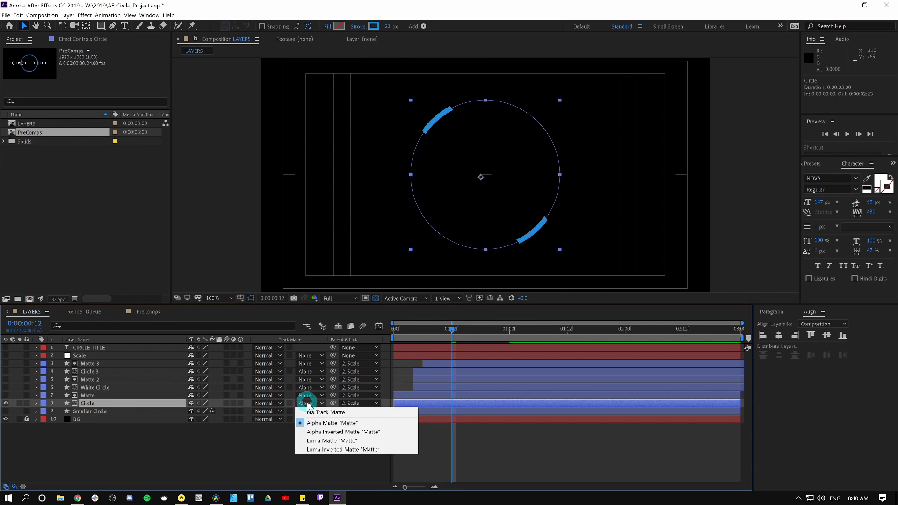
click(318, 413)
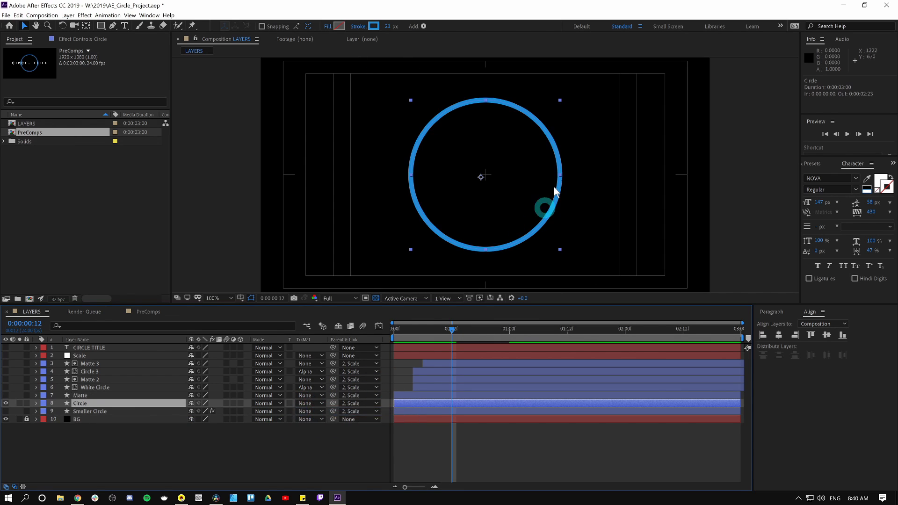
- Make the Matte layer visible and scrub the timeline around frame 12 to examine how it rotates over the circle
click(6, 395)
click(100, 395)
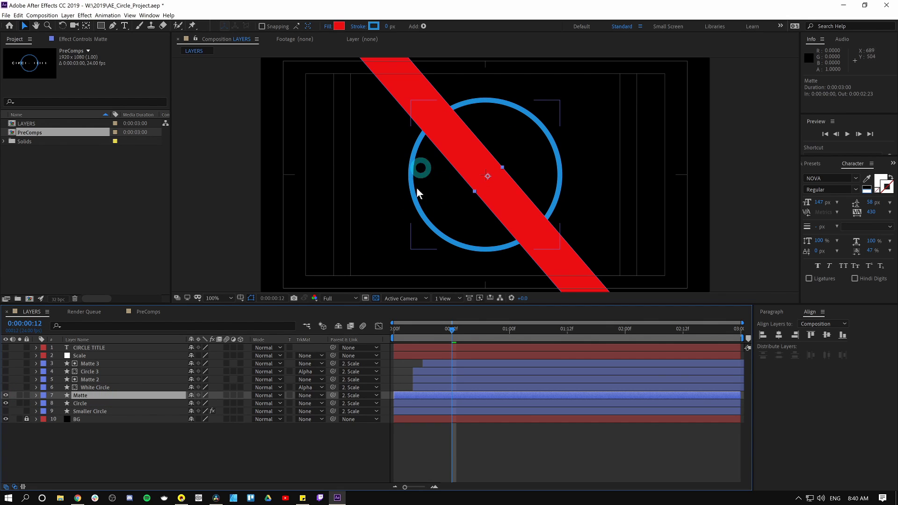
drag(425, 336, 456, 335)
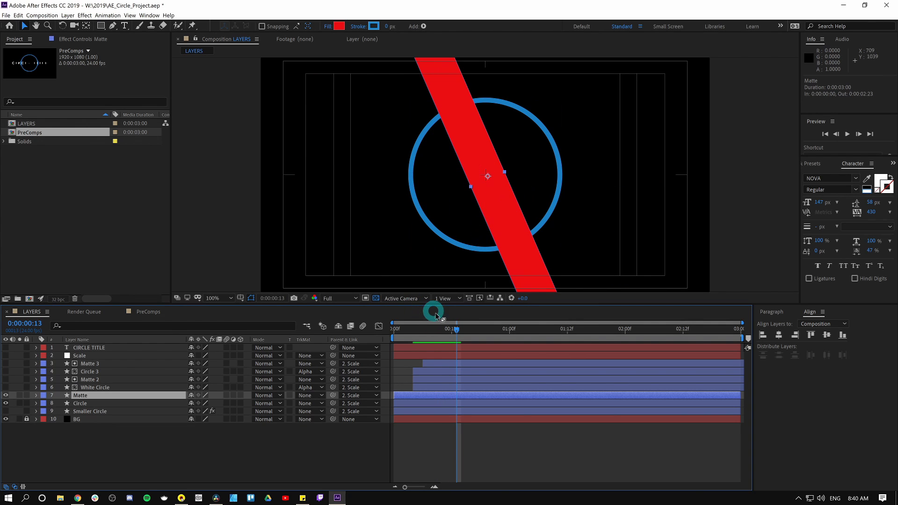
mouse_move(437, 332)
mouse_down()
mouse_move(423, 332)
mouse_move(450, 332)
mouse_up()
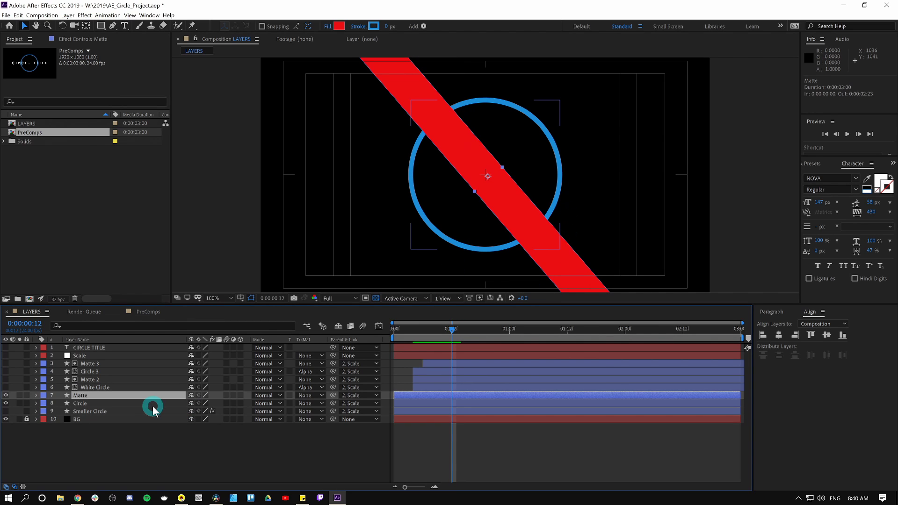
- Reapply the Alpha Matte "Matte" to the Circle layer, and move the current time to 0:00:00:11
click(307, 404)
click(327, 423)
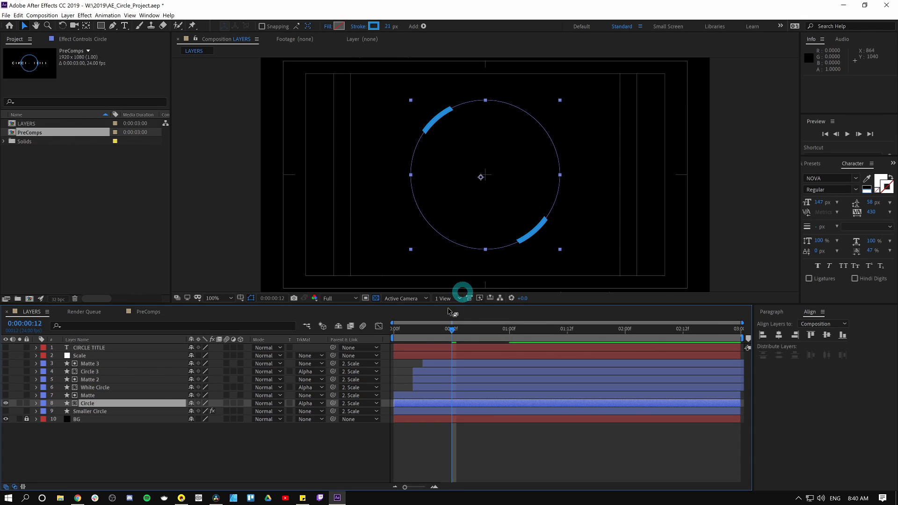
mouse_move(451, 329)
mouse_down()
mouse_move(478, 327)
mouse_move(446, 329)
mouse_up()
ctrl+click(117, 397)
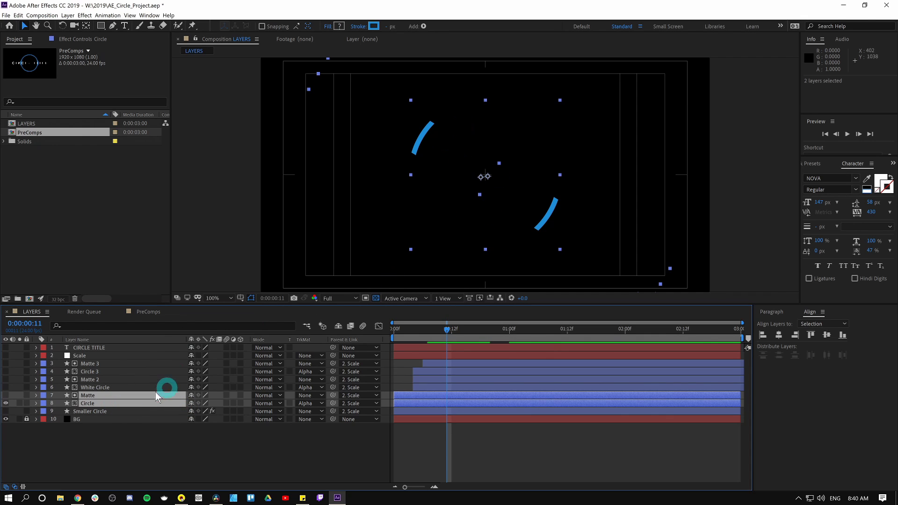
click(147, 447)
- Make the White Circle layer visible and check its stroke color without changing it
click(104, 404)
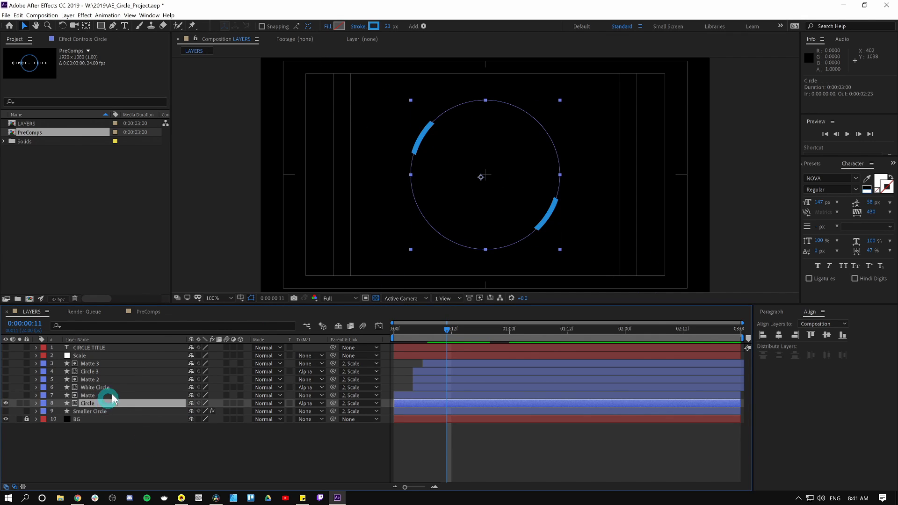
click(116, 388)
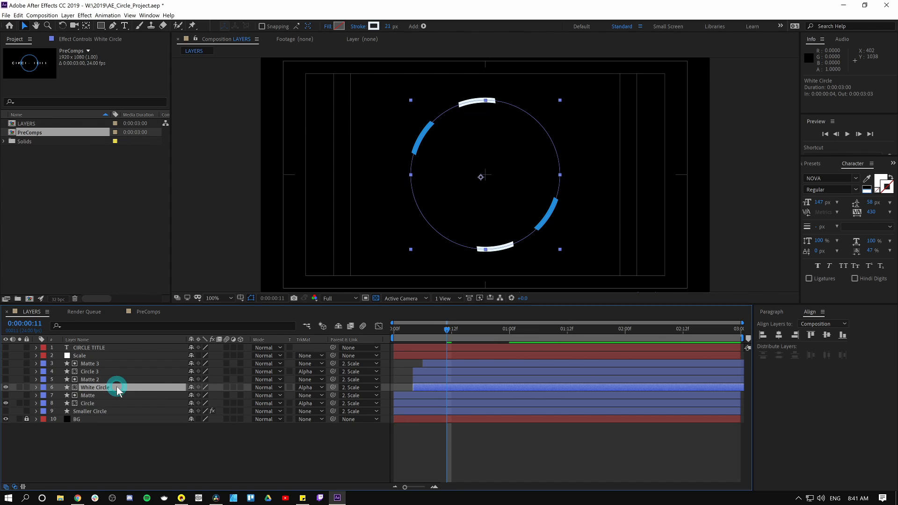
click(373, 26)
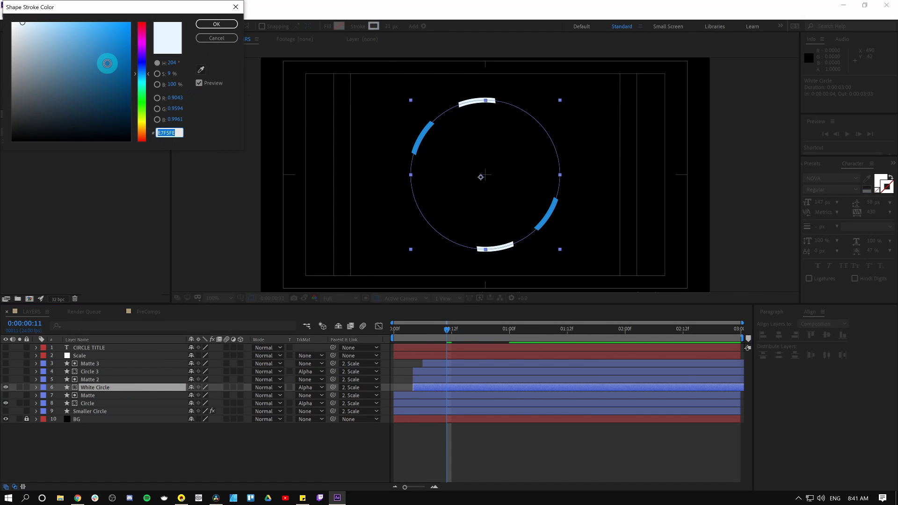
click(216, 39)
click(114, 387)
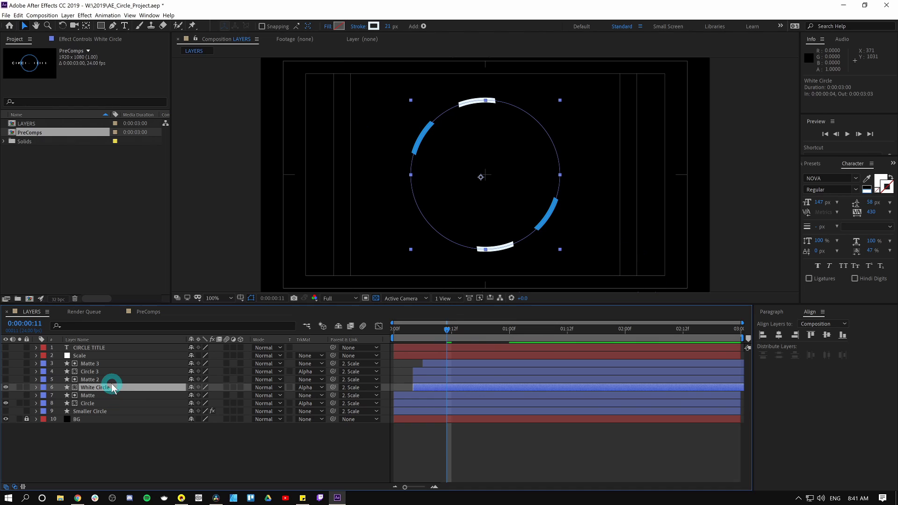
- Compare the two circle layers with their Matte and Matte 2 layers by selecting each pair
click(113, 383)
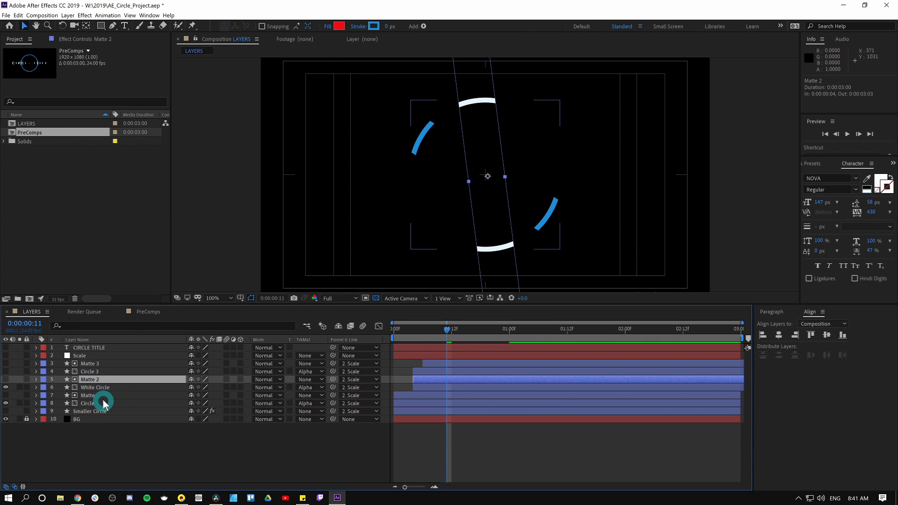
click(119, 403)
ctrl+click(121, 388)
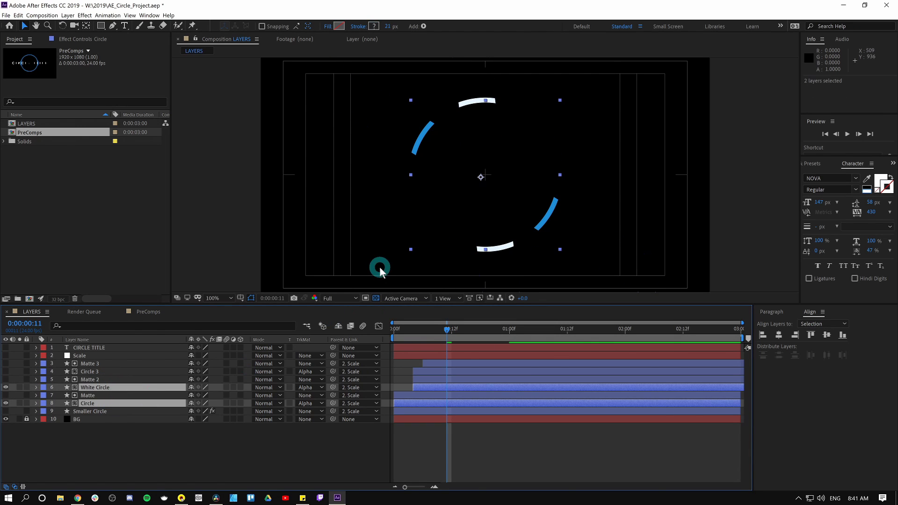
click(91, 395)
ctrl+click(91, 380)
- Reveal the keyframed properties of the White Circle and Matte 2 layers to examine them, and collapse Matte 2
click(137, 388)
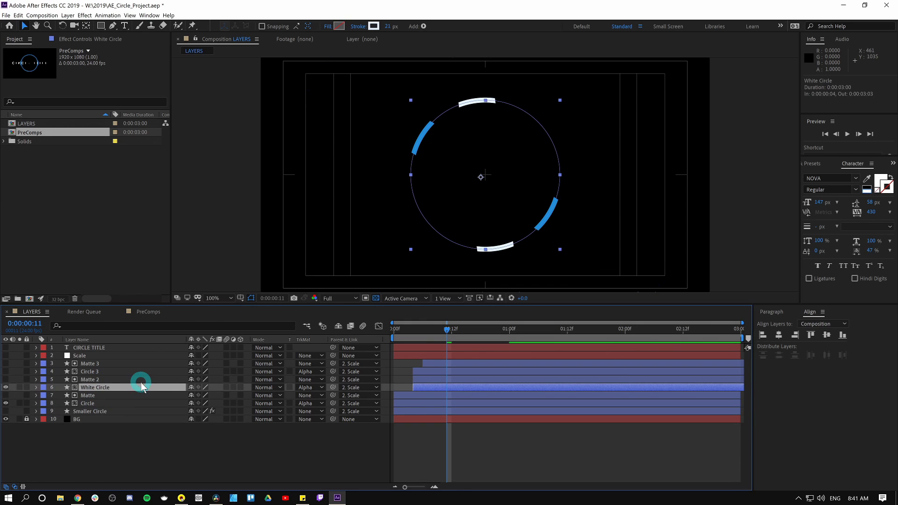
ctrl+click(141, 381)
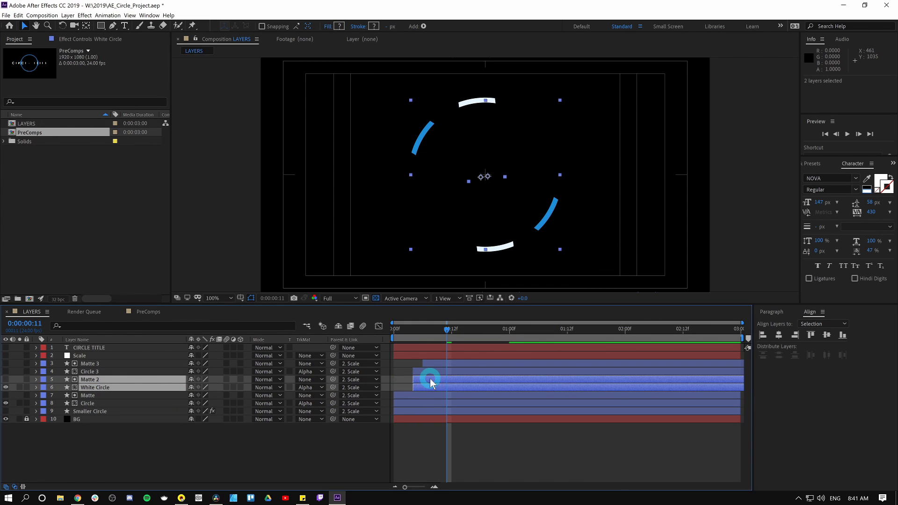
key(u)
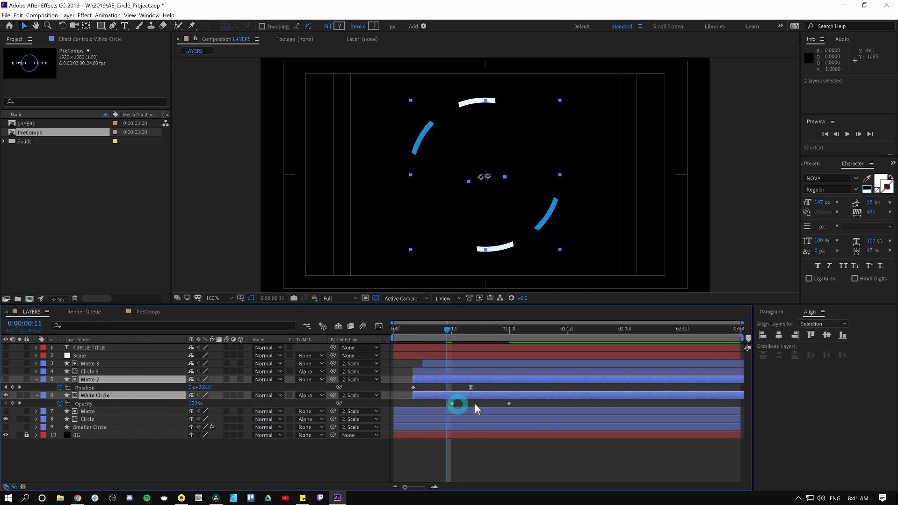
click(7, 387)
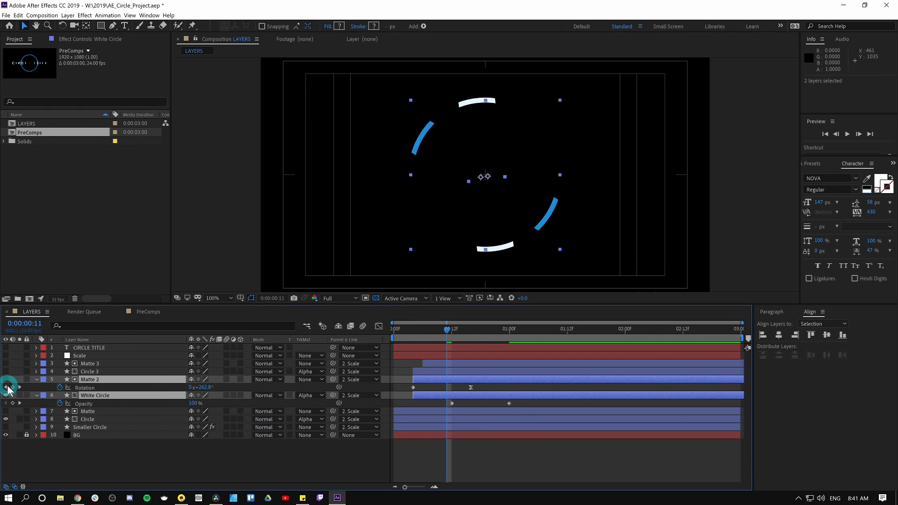
click(37, 380)
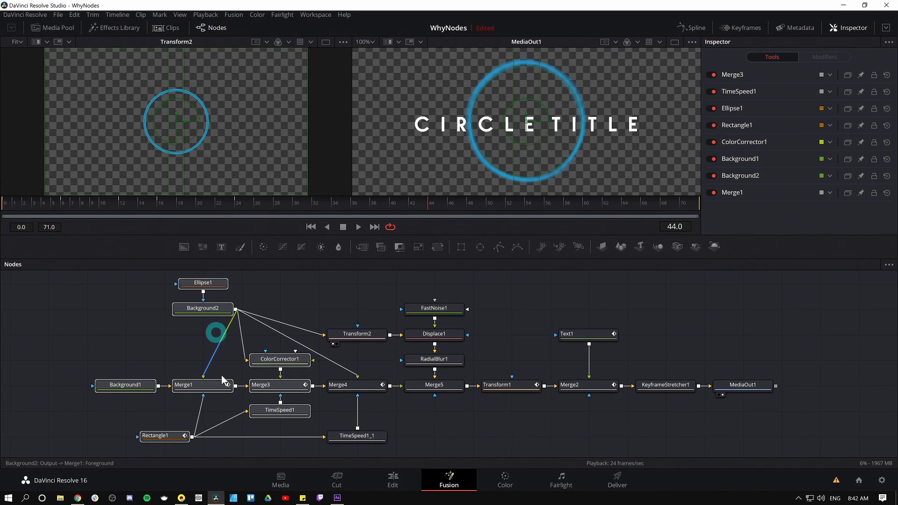
- Clear the node selection and box-select the remaining nodes from Transform2 and Merge4 through MediaOut1
click(189, 352)
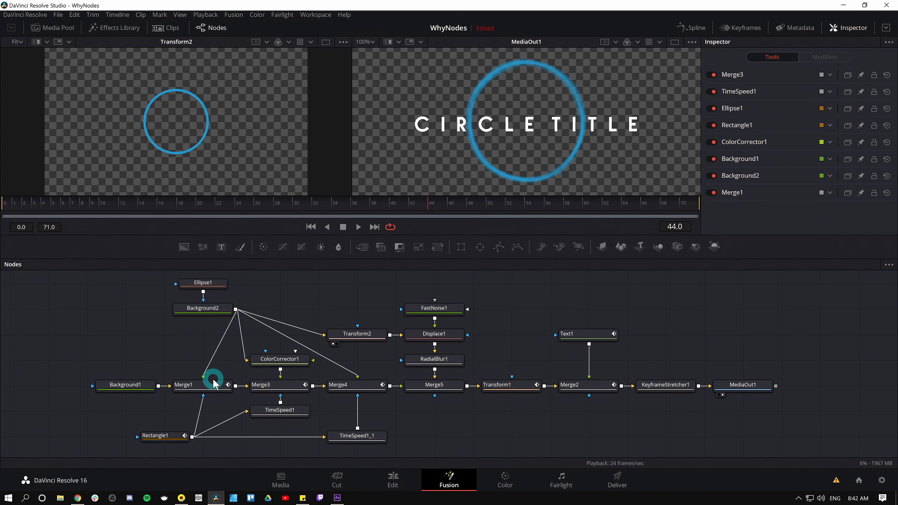
drag(357, 297, 767, 429)
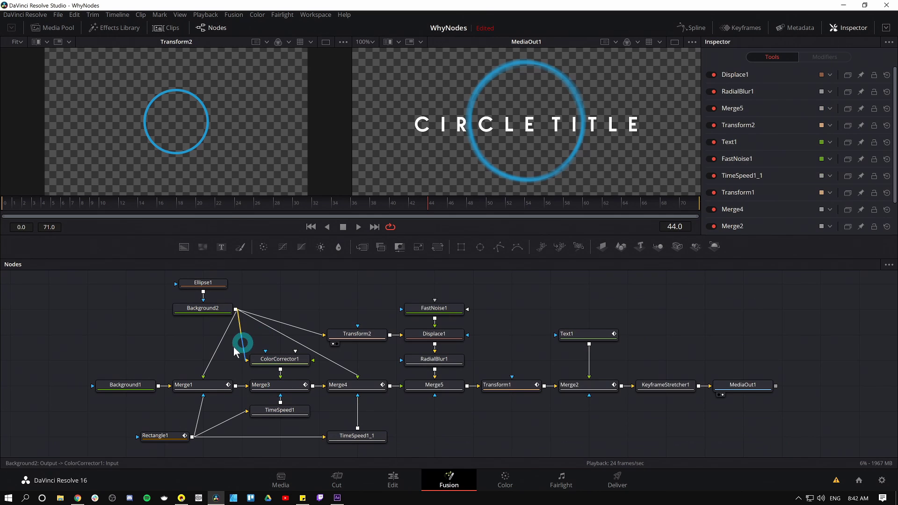
- Increase the border width of the Ellipse1 node to thicken the circle
click(213, 289)
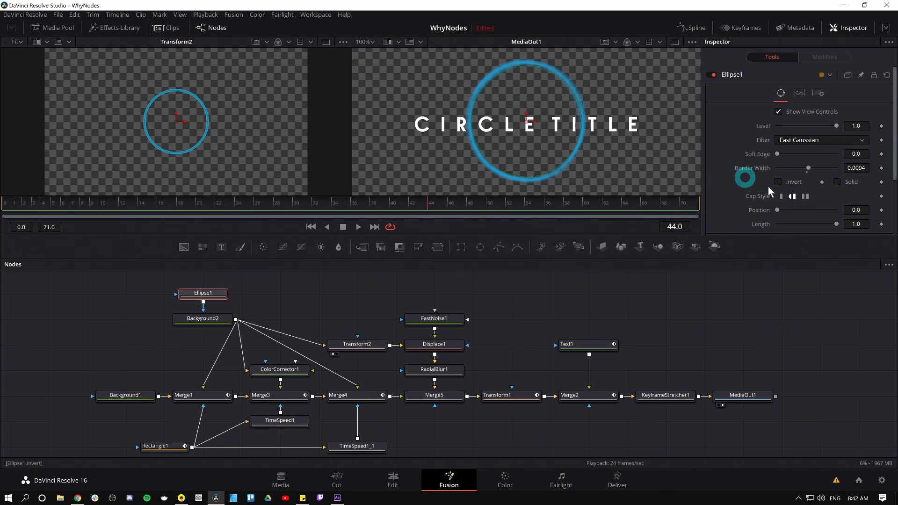
drag(808, 168, 812, 174)
click(549, 296)
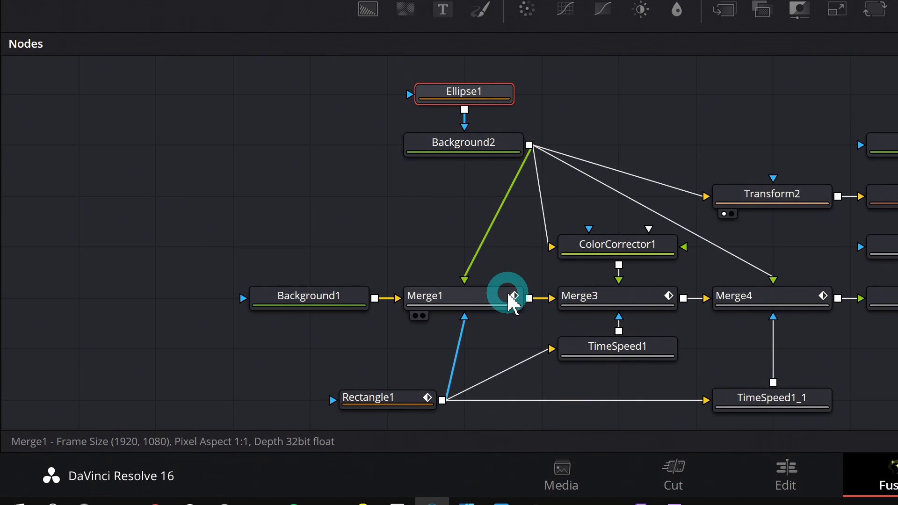
- Select the Background2 node and show its output beside the MediaOut1 result to examine the nodes it feeds
click(515, 156)
click(486, 150)
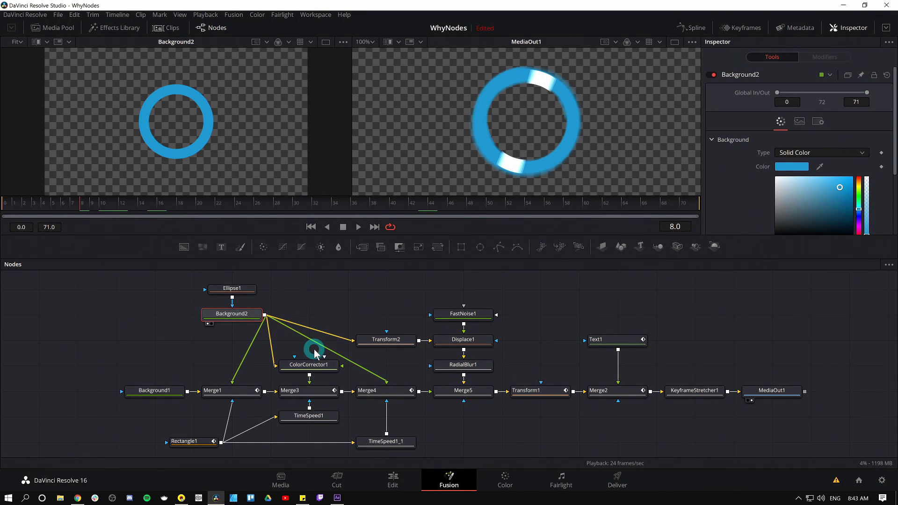
drag(335, 383, 341, 377)
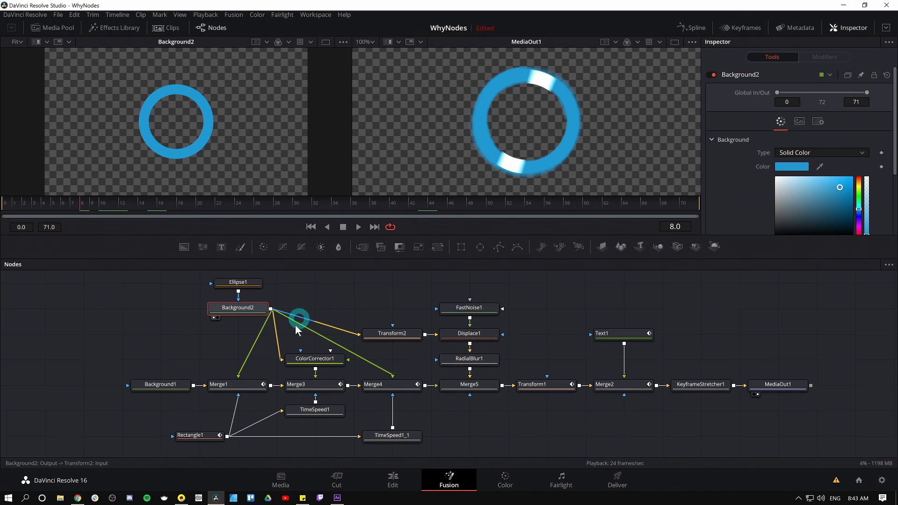
- Switch to After Effects and set the Circle layer's stroke width to 40 px
key(alt+Tab)
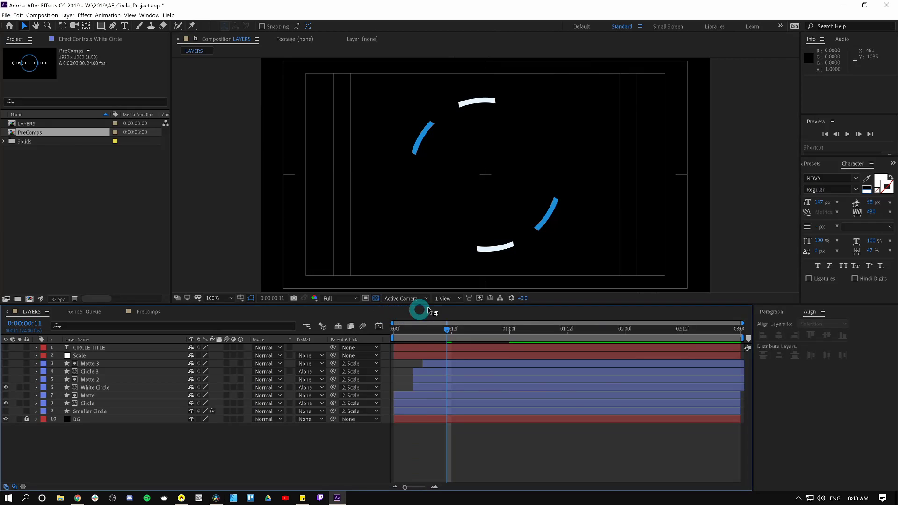
click(122, 403)
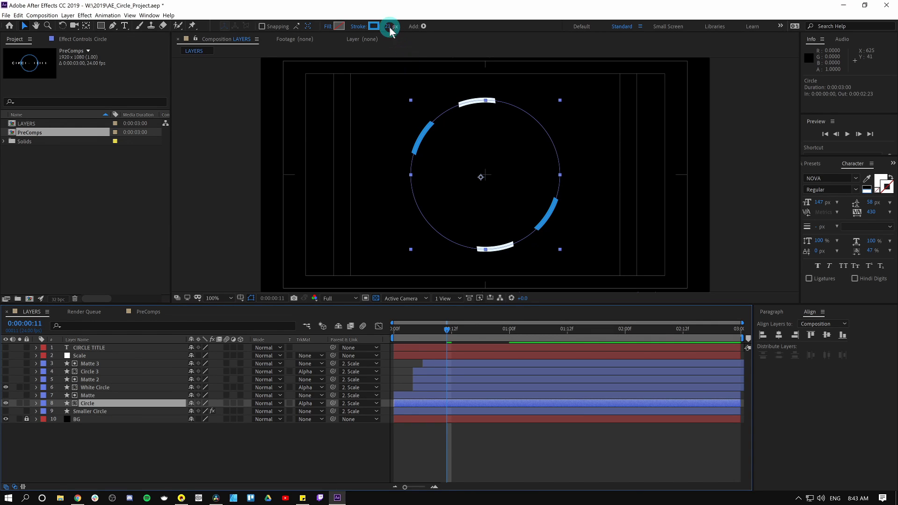
drag(390, 28, 405, 56)
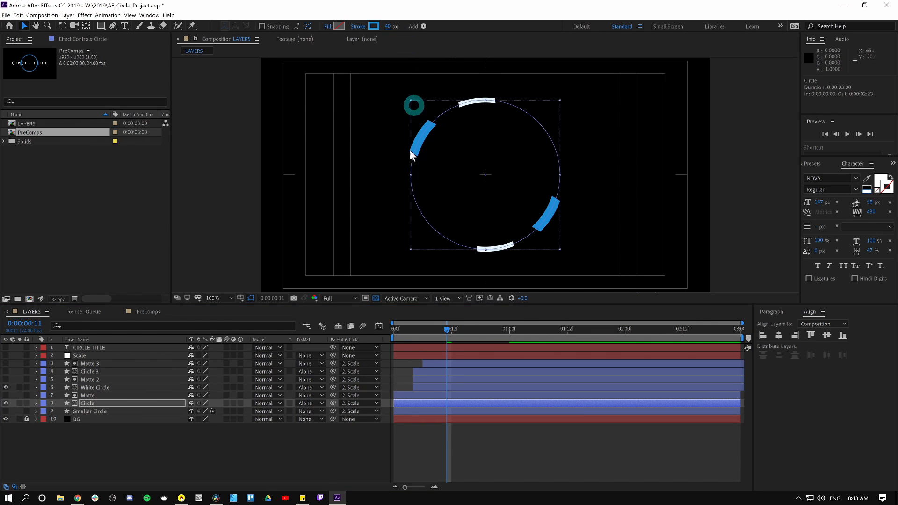
- Set the White Circle layer's stroke width to 40 px
click(115, 388)
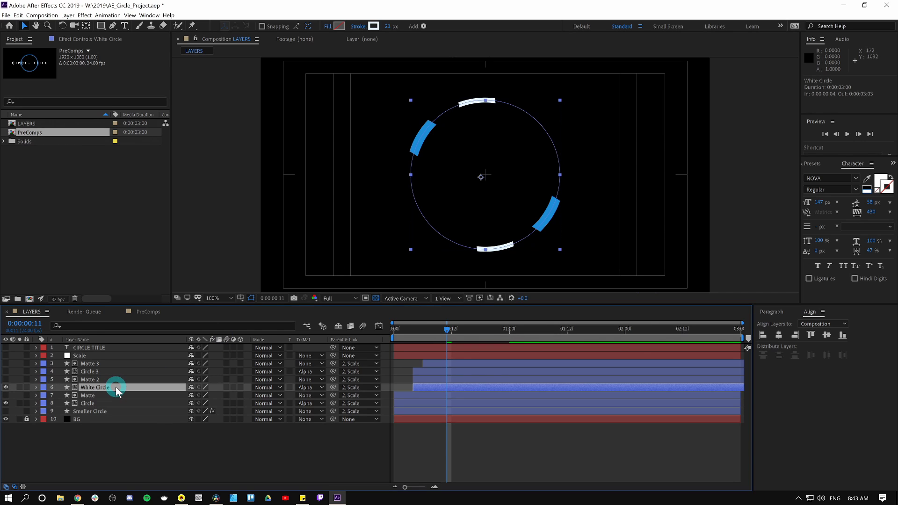
click(387, 26)
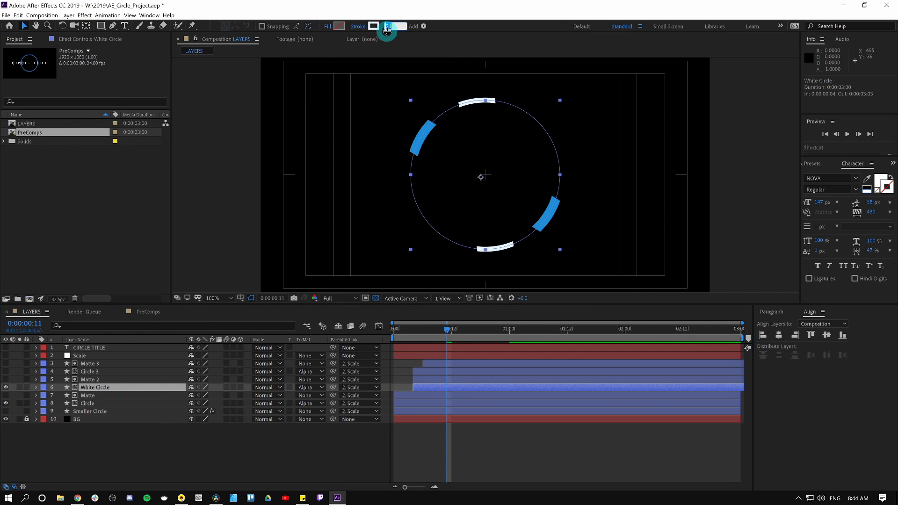
text(40)
click(483, 161)
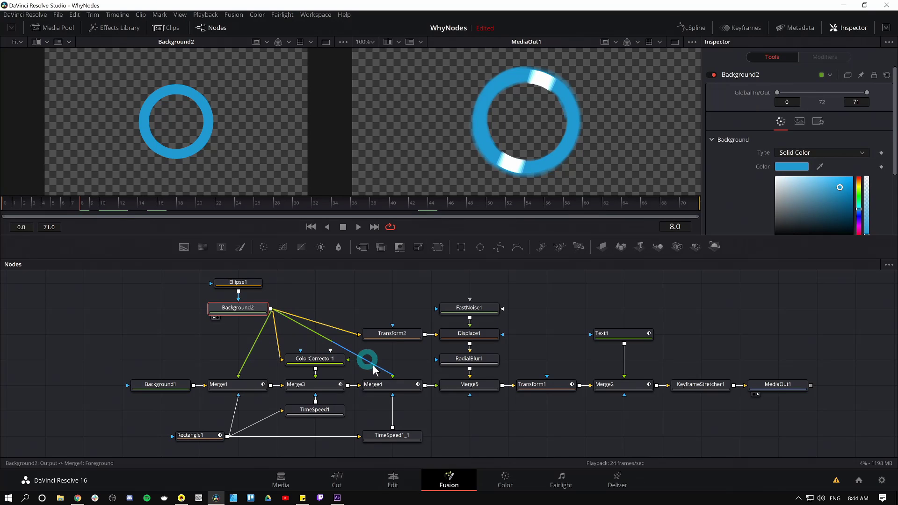
- Switch to DaVinci Resolve and show the Merge4 node's output beside MediaOut1
drag(369, 360, 184, 145)
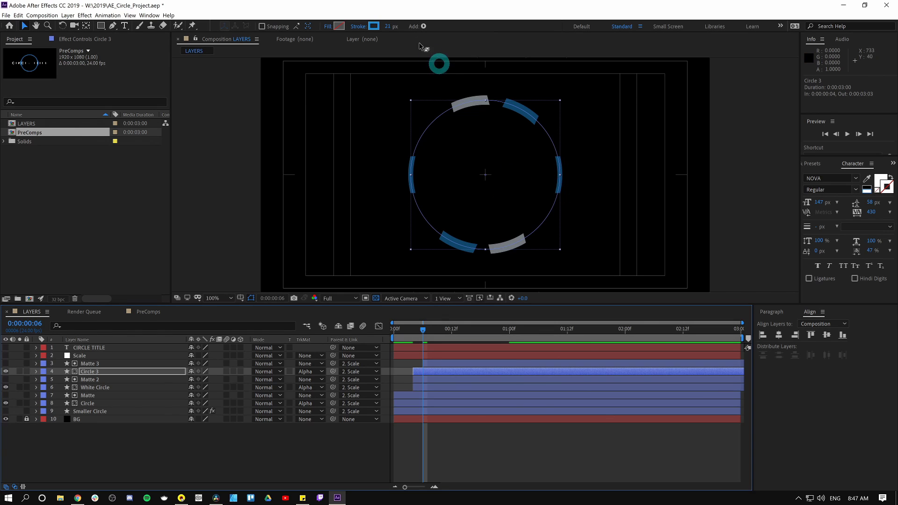
- In After Effects, set the Circle 3 layer's stroke width to 40 px and scrub to 0:00:00:10 to check it
click(388, 26)
text(4)
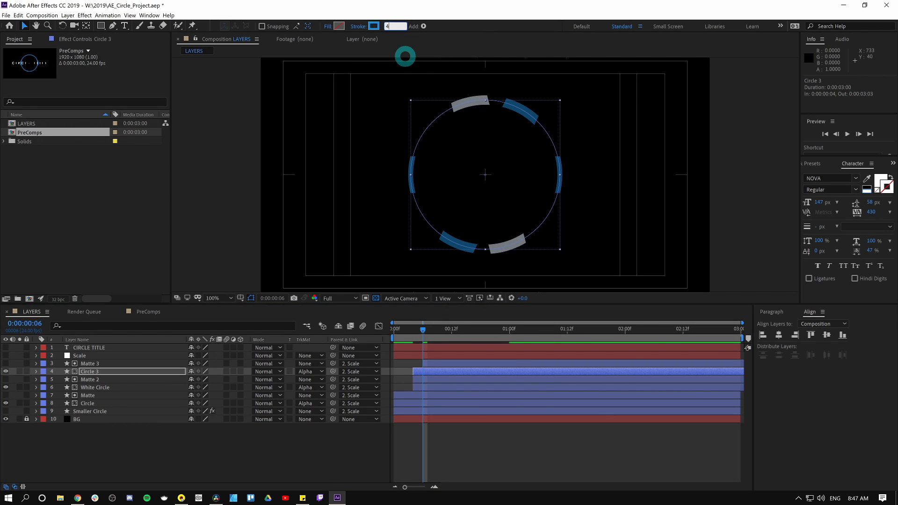
text(0)
key(Return)
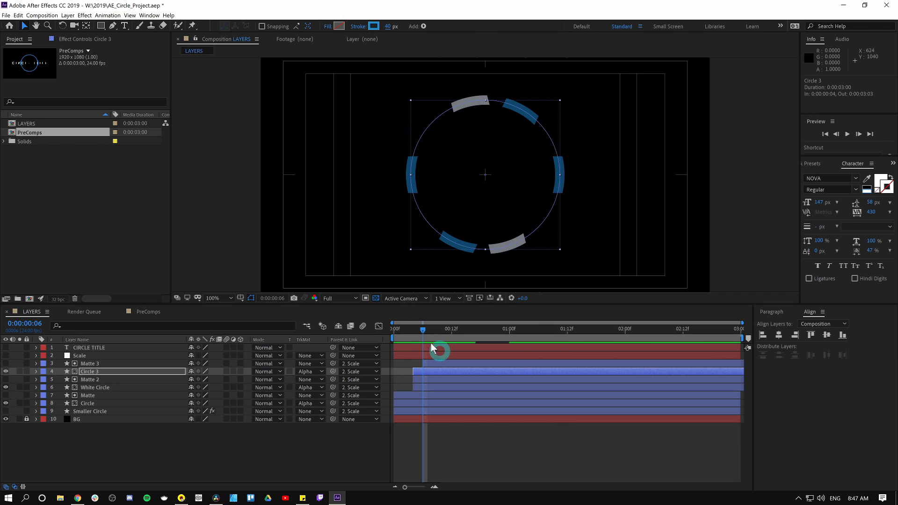
drag(416, 330, 442, 330)
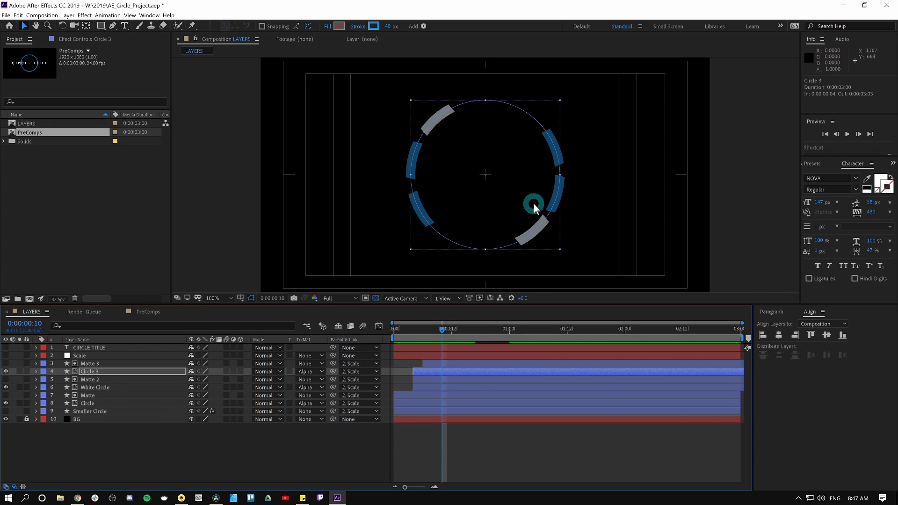
- Change the Circle layer's stroke color to green 0EDC16 and have that hex value ready for reuse
click(105, 404)
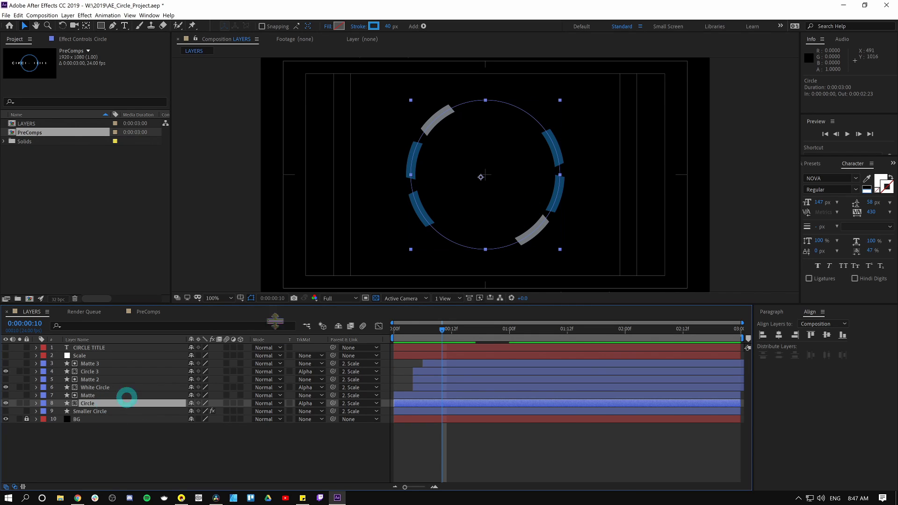
click(373, 26)
click(142, 101)
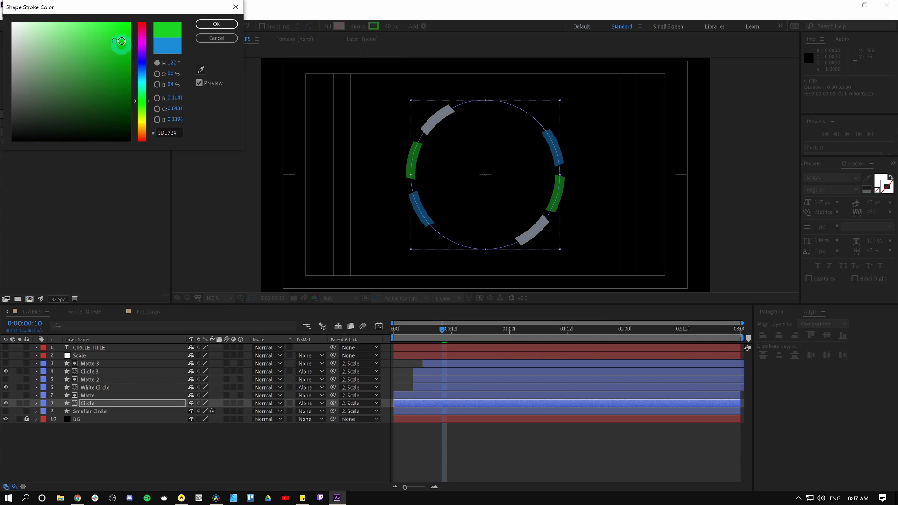
click(181, 132)
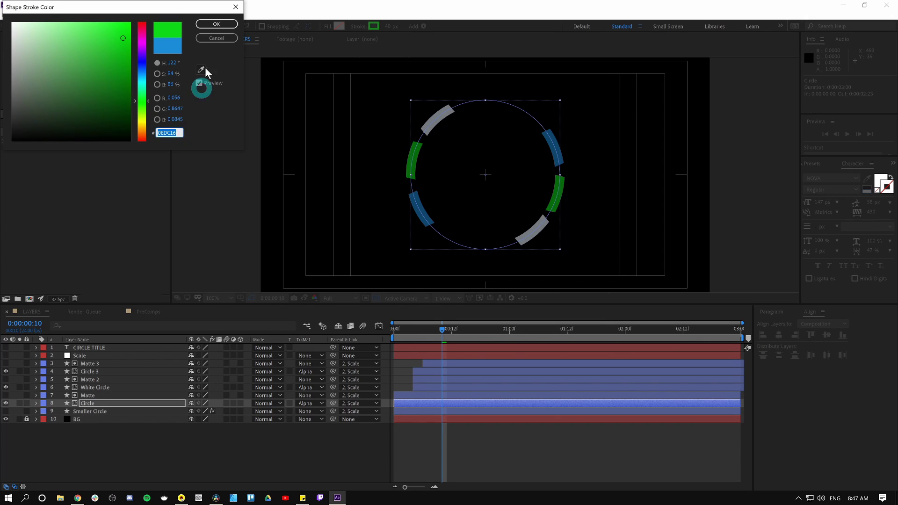
click(217, 24)
- Apply the same green 0EDC16 to the Circle 3 layer's stroke and deselect the layer
click(115, 371)
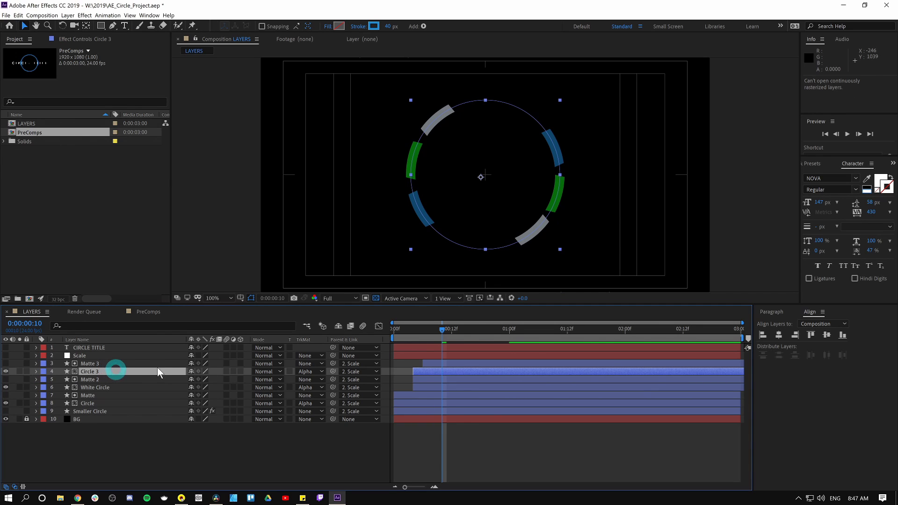
click(372, 25)
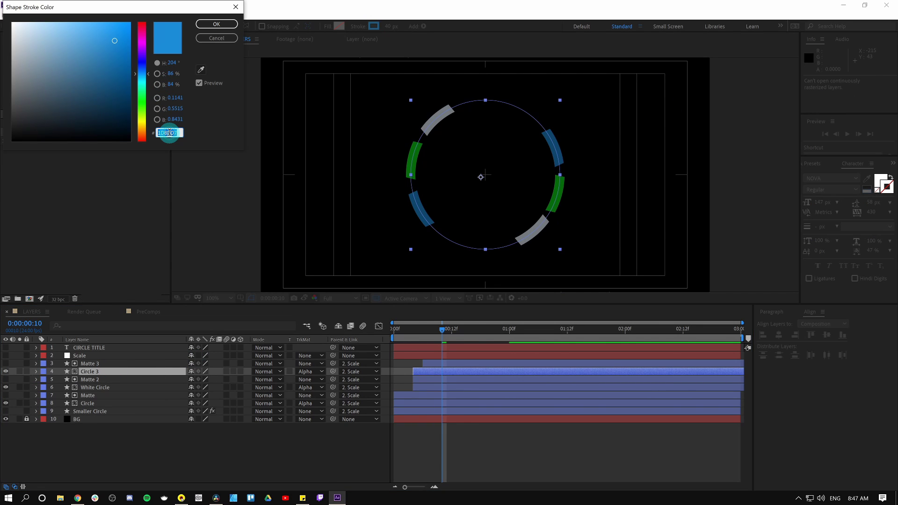
text(0EDC16)
click(200, 130)
key(Return)
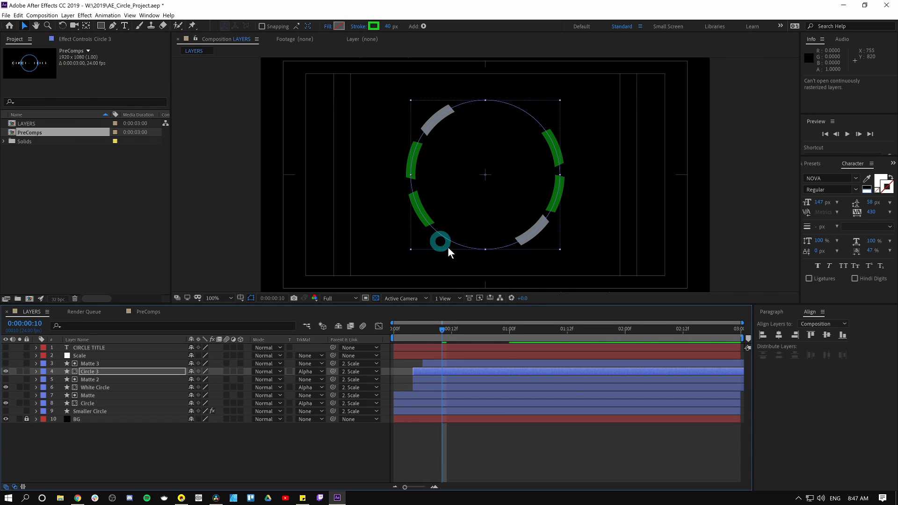
click(468, 237)
- Switch to DaVinci Resolve and change the Background2 node's solid color to green, keeping the playhead at frame 8
key(alt+Tab)
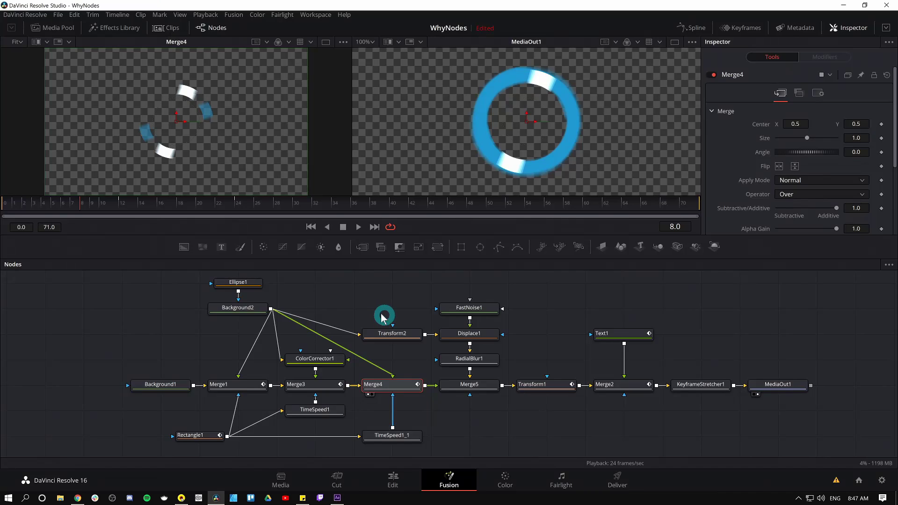
click(246, 313)
drag(861, 202, 859, 196)
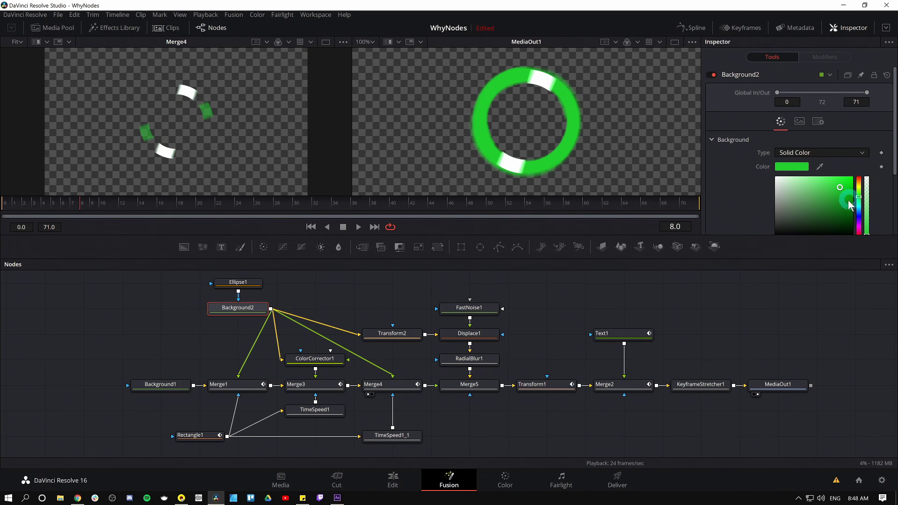
mouse_move(82, 207)
mouse_down()
mouse_move(49, 208)
mouse_move(81, 207)
mouse_up()
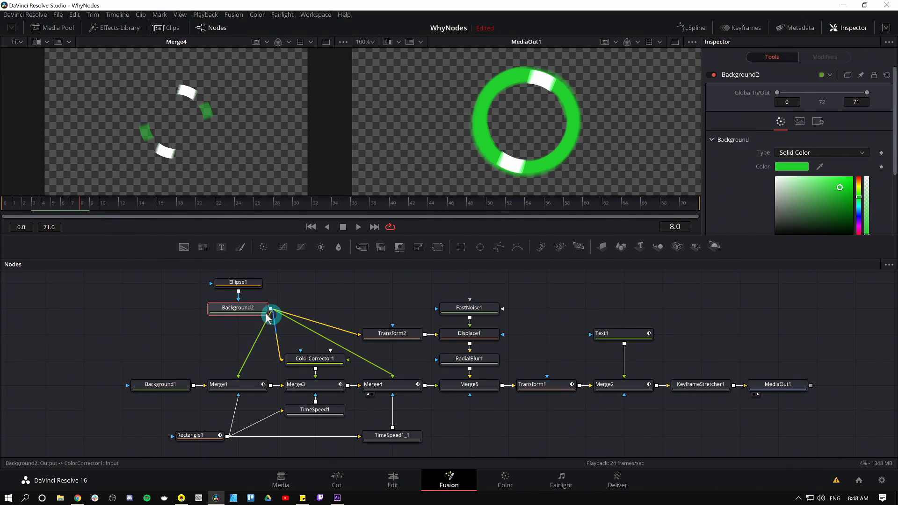
- View the outputs of Transform2, Displace1, RadialBlur1 and Merge5 one after another to examine the smaller circle's branch
click(272, 329)
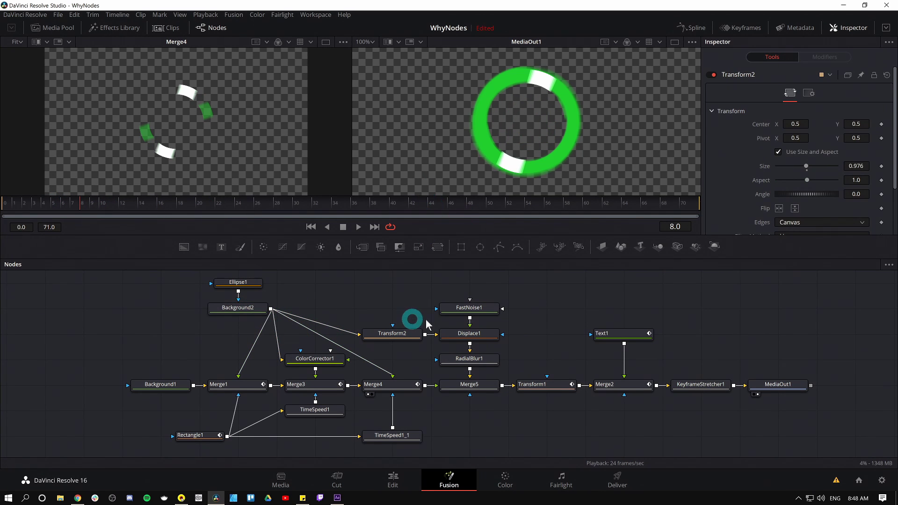
click(476, 385)
key(1)
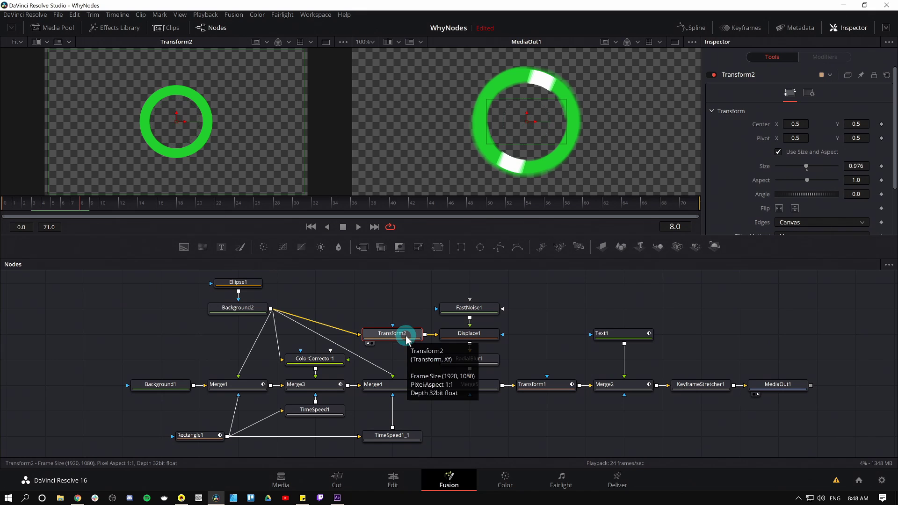
drag(524, 339, 477, 308)
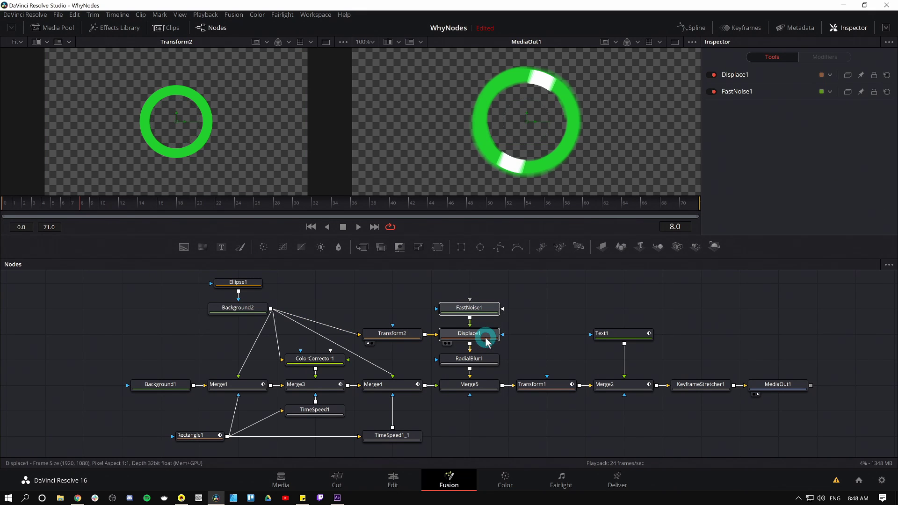
click(486, 342)
key(1)
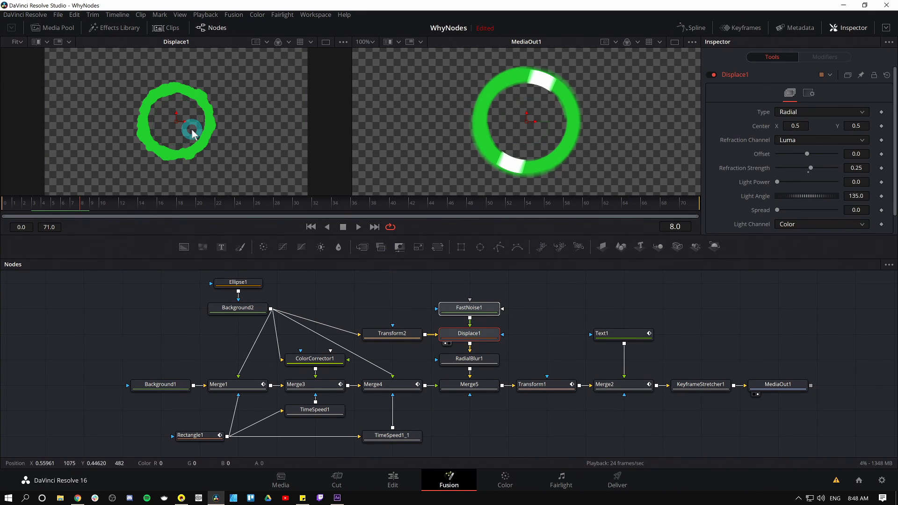
click(494, 357)
key(1)
click(482, 385)
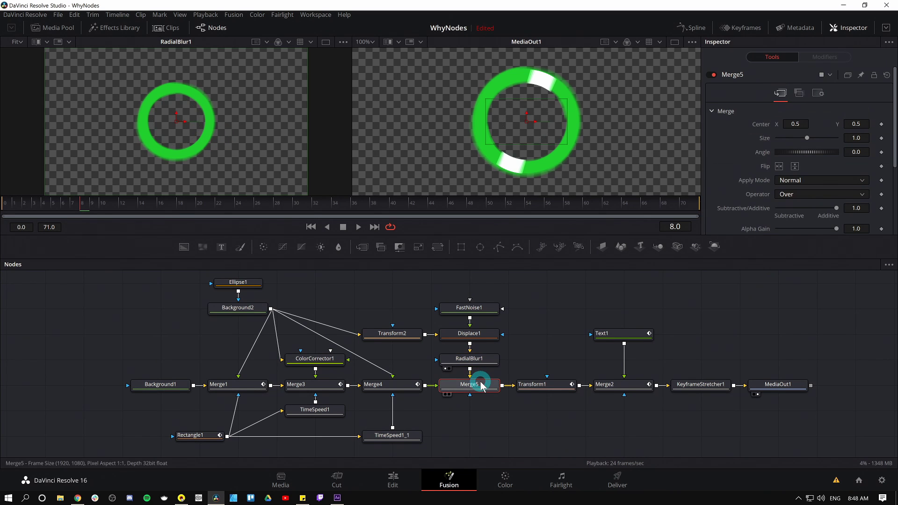
key(1)
click(199, 137)
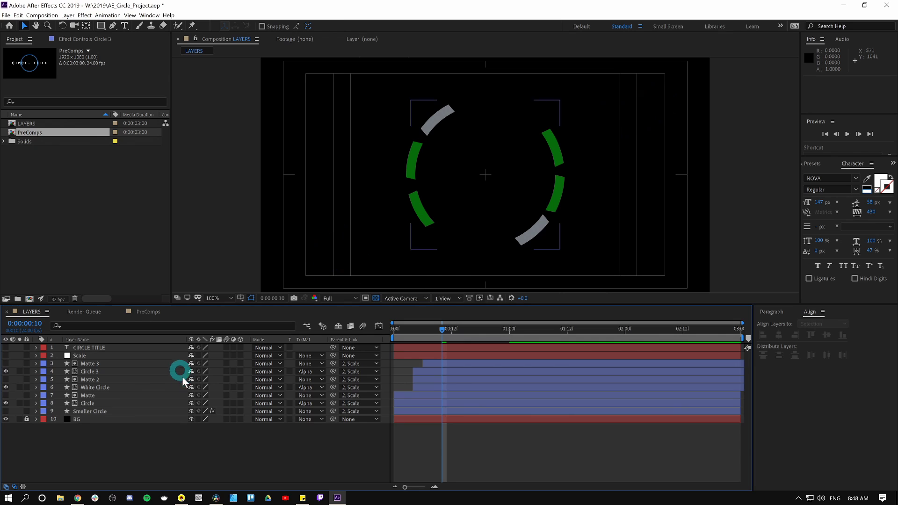
- In After Effects, make the Smaller Circle layer visible and show its effect controls
click(10, 412)
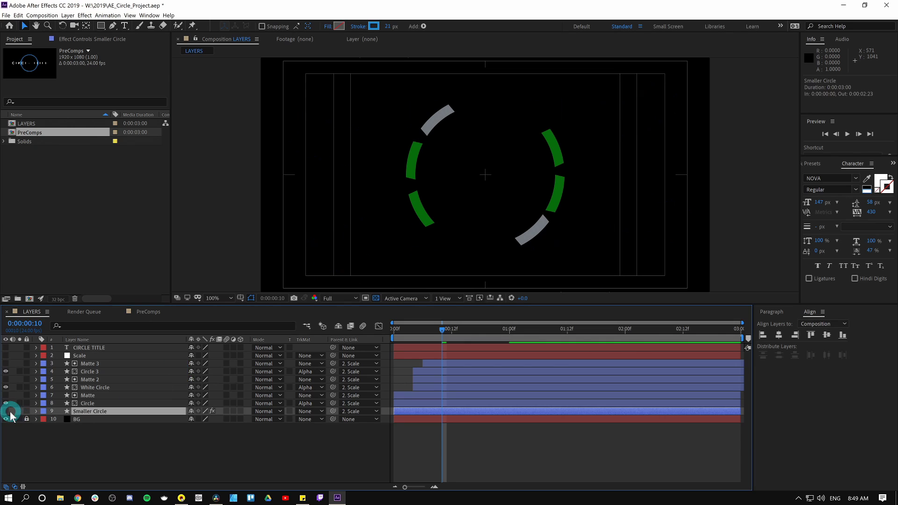
click(7, 411)
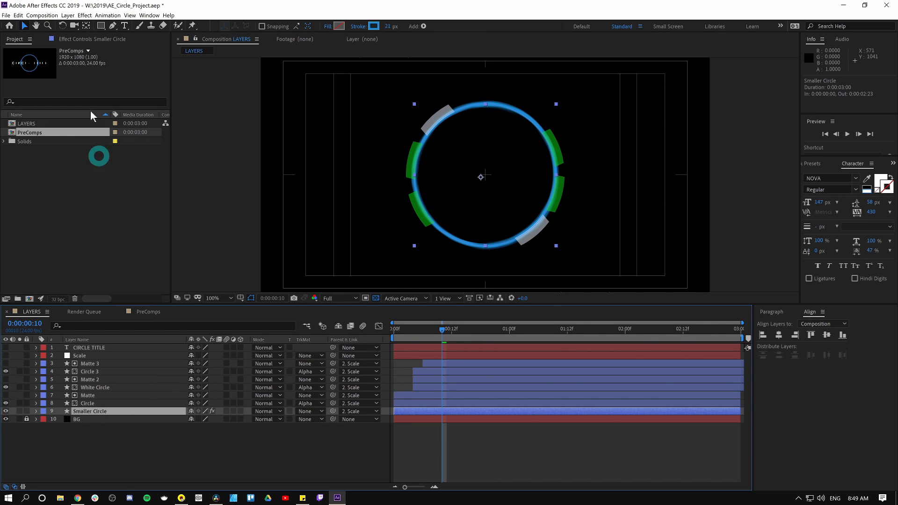
click(93, 41)
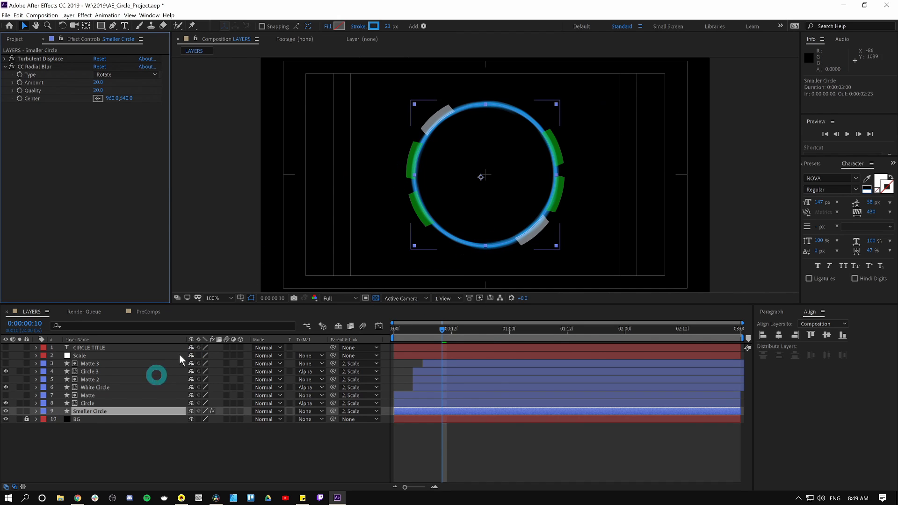
- Paste the copied green hex value 0EDC16 as the Smaller Circle layer's stroke color
click(374, 26)
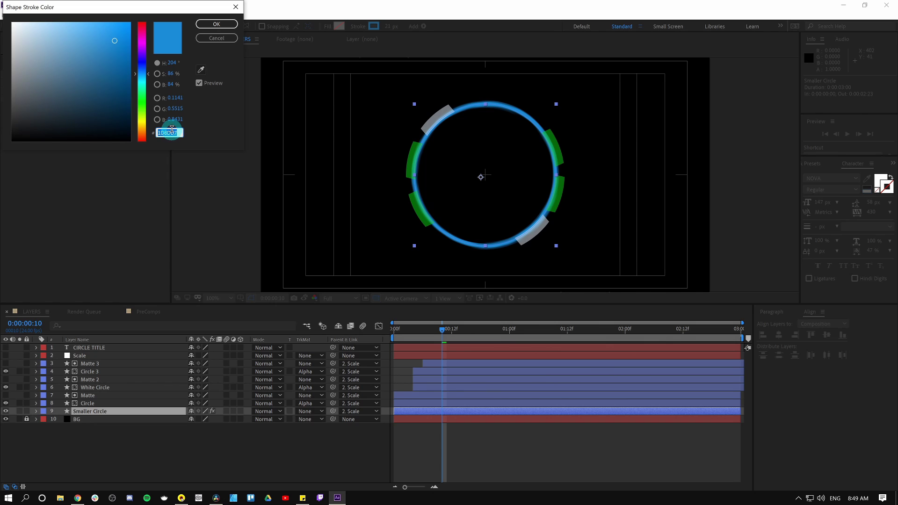
key(ctrl+v)
key(Return)
- Increase the Smaller Circle layer's stroke width, scrub to 0:00:00:07 and deselect the layer to check the composition
click(389, 26)
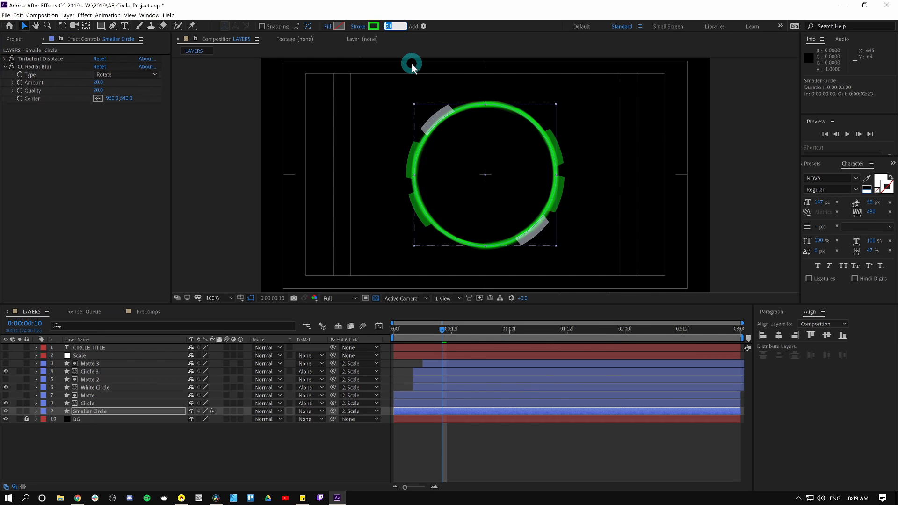
click(411, 63)
click(469, 138)
mouse_move(442, 329)
mouse_down()
mouse_move(414, 331)
mouse_move(428, 330)
mouse_up()
click(280, 443)
click(557, 175)
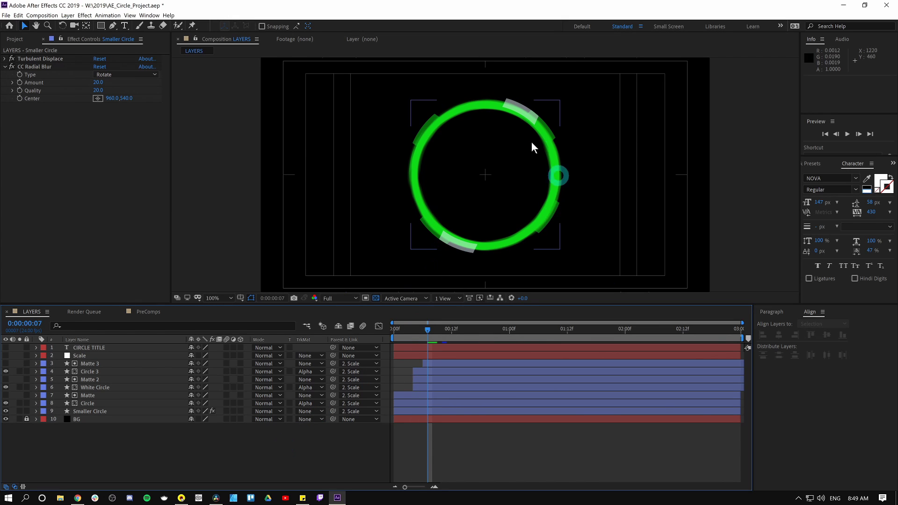
- Set the Smaller Circle layer's scale to 91% and deselect the layer
click(489, 175)
click(115, 412)
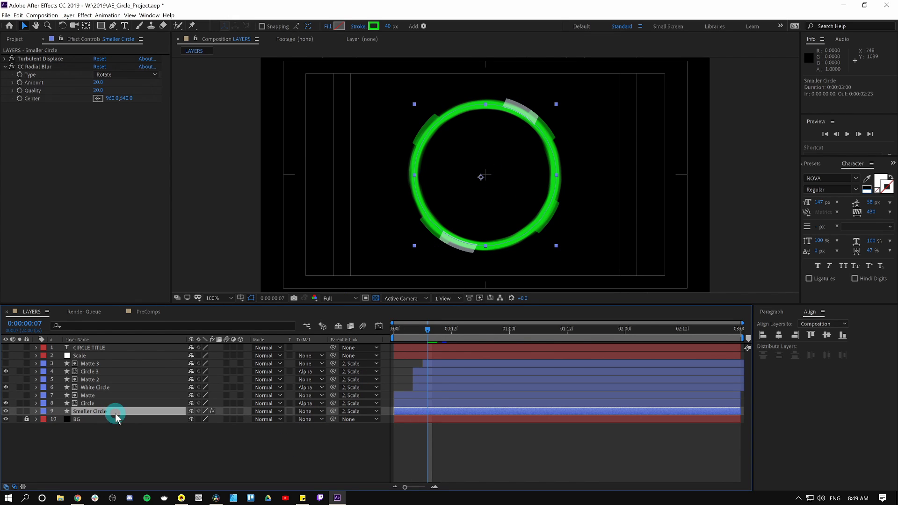
key(s)
drag(213, 422, 213, 423)
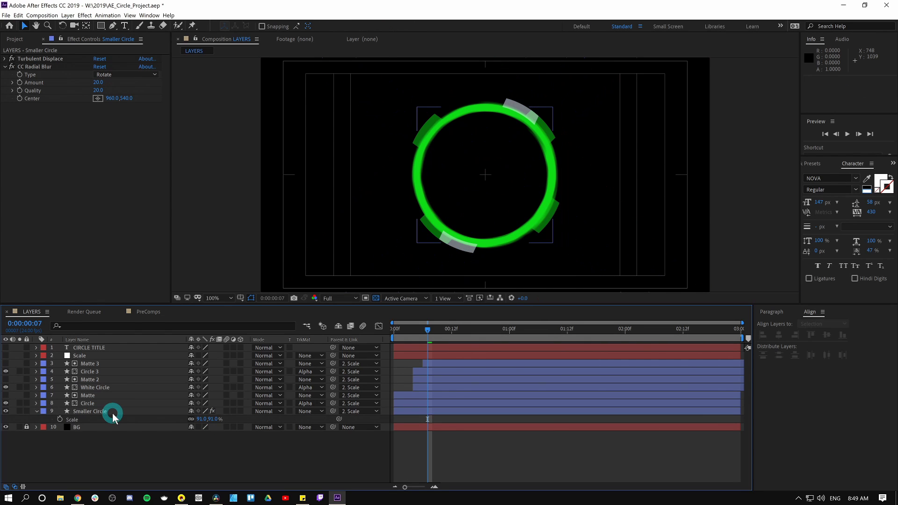
- Select the layers from Smaller Circle up through Circle 3 together to examine which ones need scaling
shift+click(109, 402)
shift+click(106, 395)
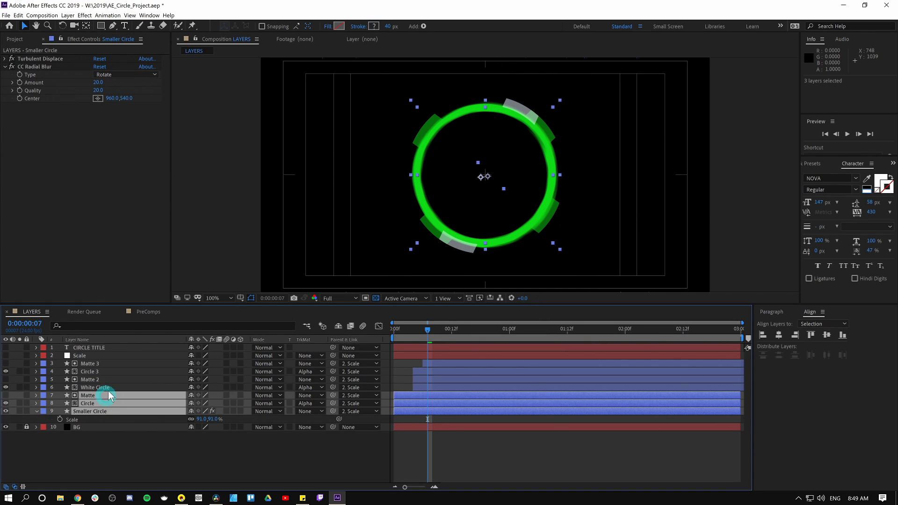
shift+click(104, 387)
shift+click(104, 379)
shift+click(103, 370)
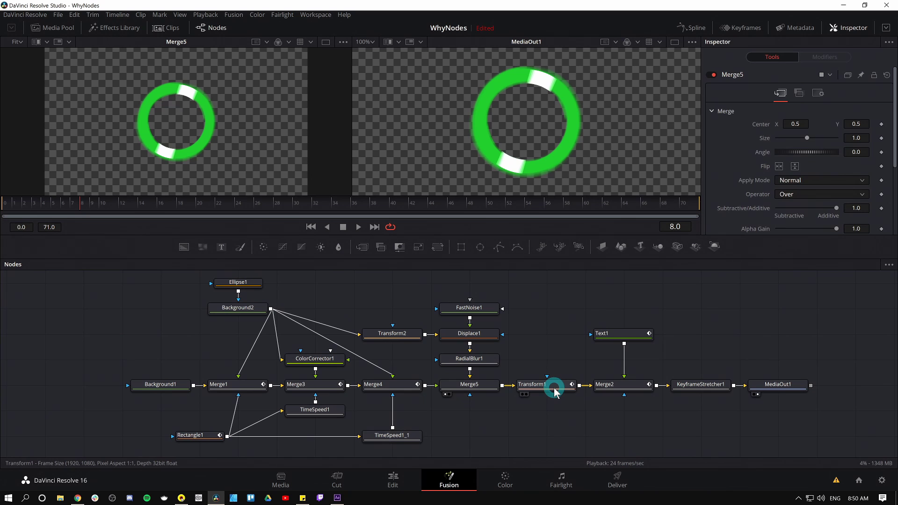
- In DaVinci Resolve, view the Transform1 node's output and scrub to frame 13 to examine its size animation
click(553, 386)
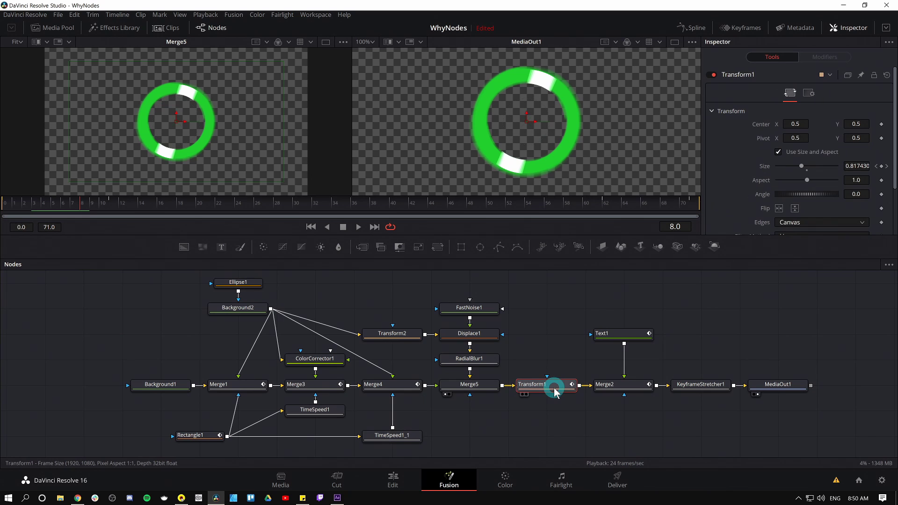
key(1)
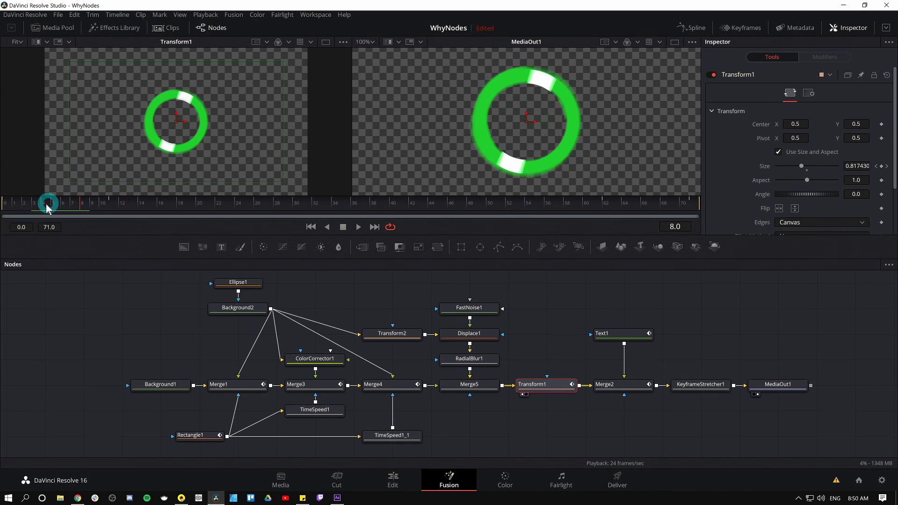
drag(46, 203, 127, 206)
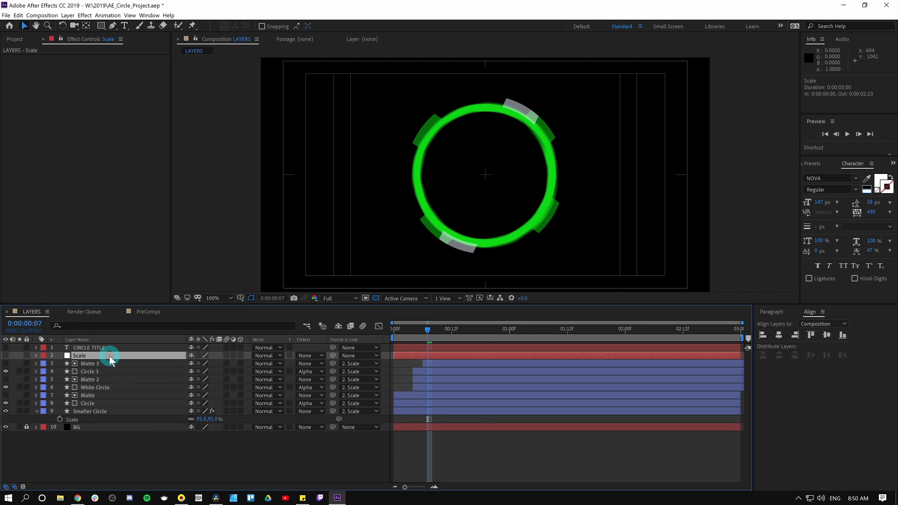
- In After Effects, turn on the Scale null's visibility and keyframe its scale from 0% at 0:00:00:00 to 100% at 0:00:00:12
click(88, 363)
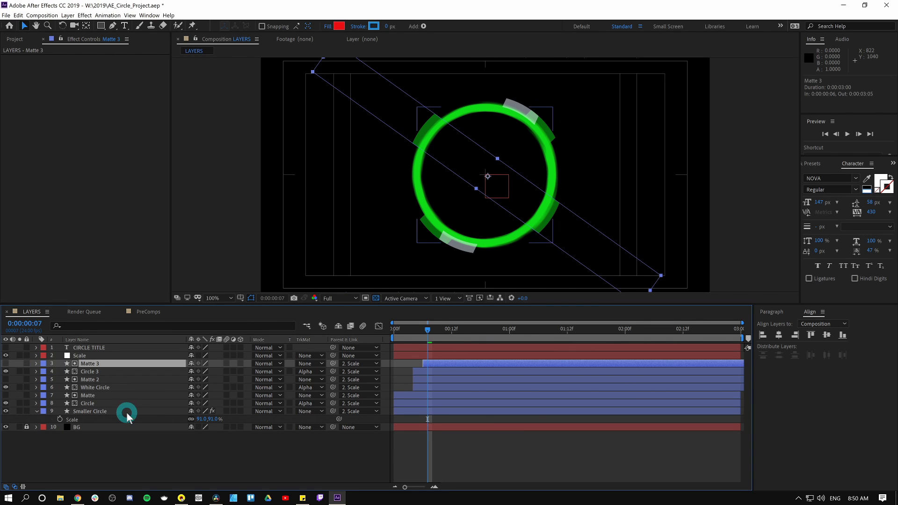
shift+click(124, 412)
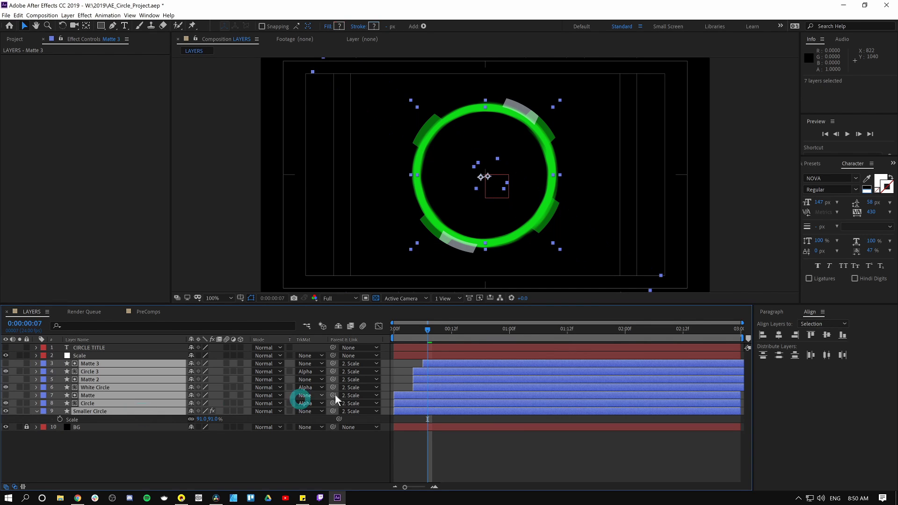
click(159, 355)
click(451, 329)
key(s)
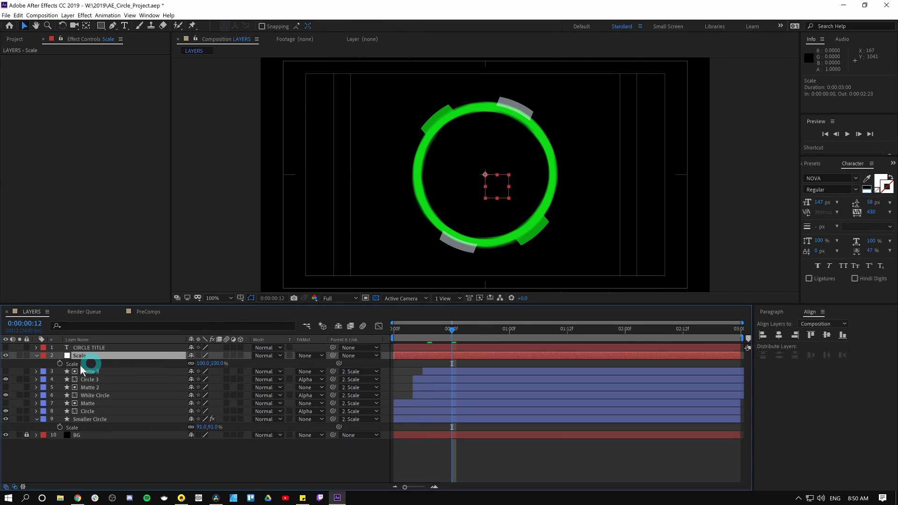
click(60, 364)
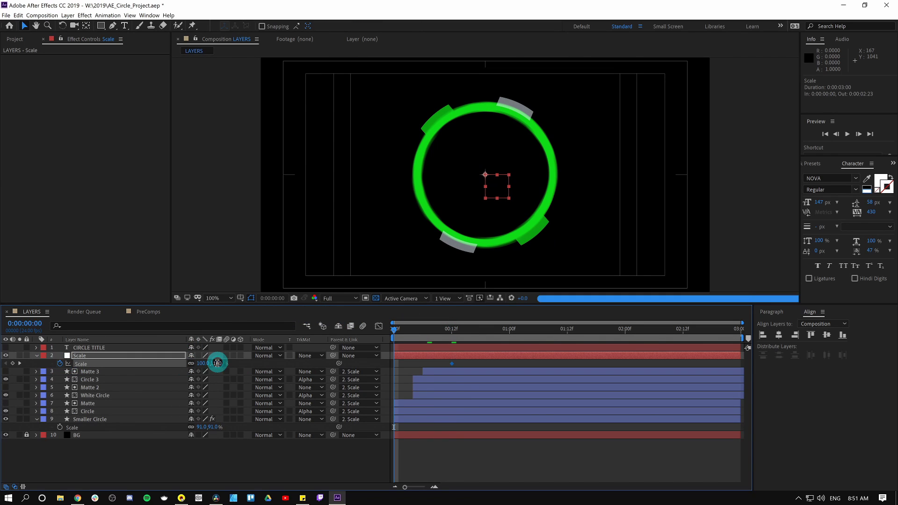
key(Home)
click(217, 364)
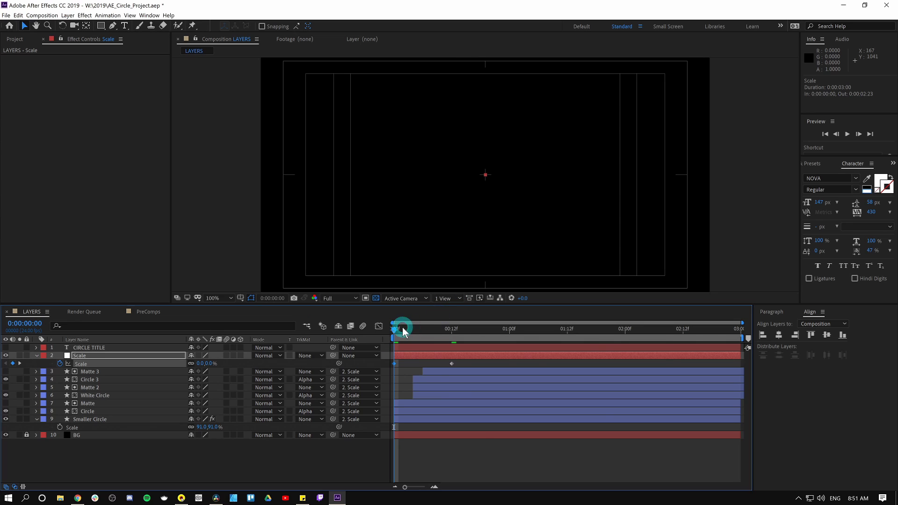
- Ease the Scale null's keyframe at 0:00:00:12, preview the animation, and stop at 0:00:00:10 with nothing selected
drag(404, 331, 454, 327)
key(space)
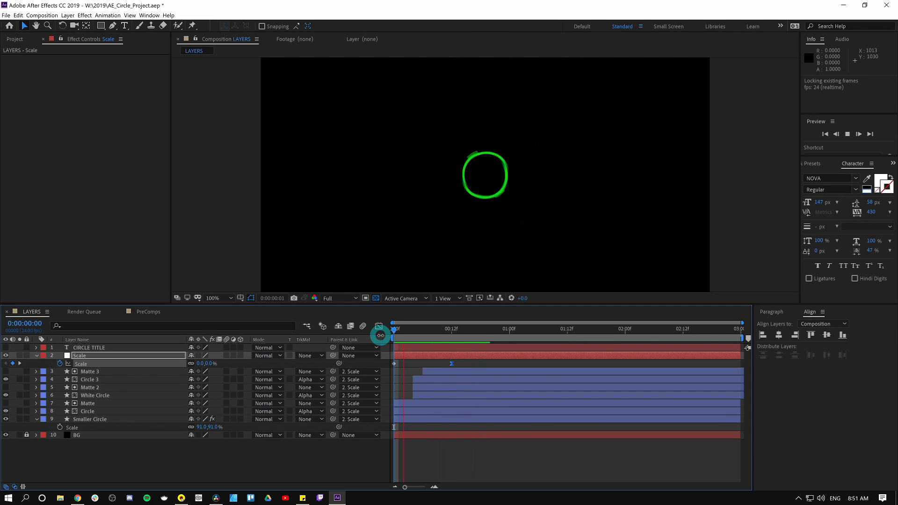
key(space)
click(442, 330)
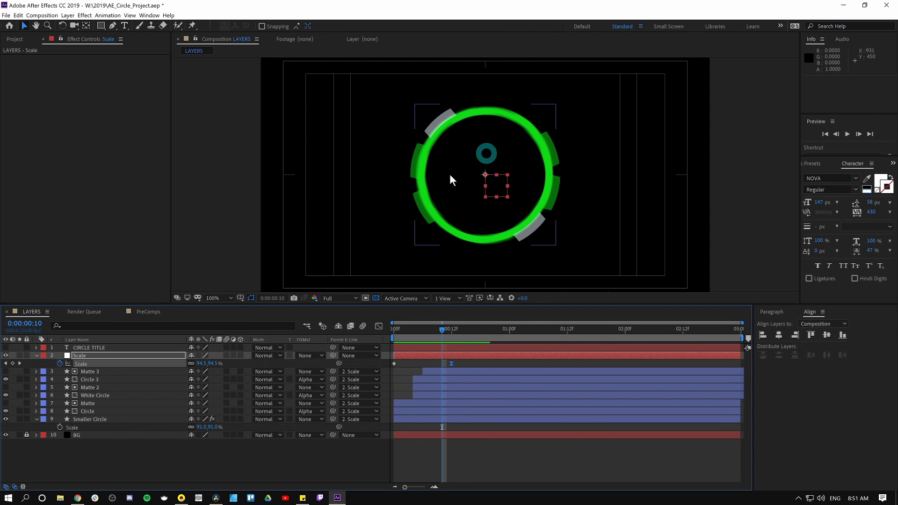
click(202, 471)
- In DaVinci Resolve, view the outputs of Text1 and Merge2, scrub to frame 34, and remove the KeyframeStretcher1 node
key(alt+Tab)
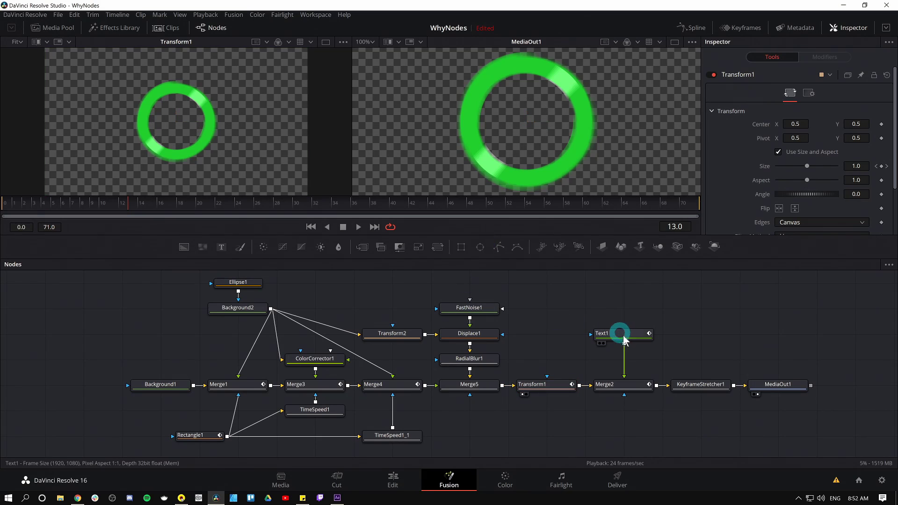
drag(628, 338, 194, 145)
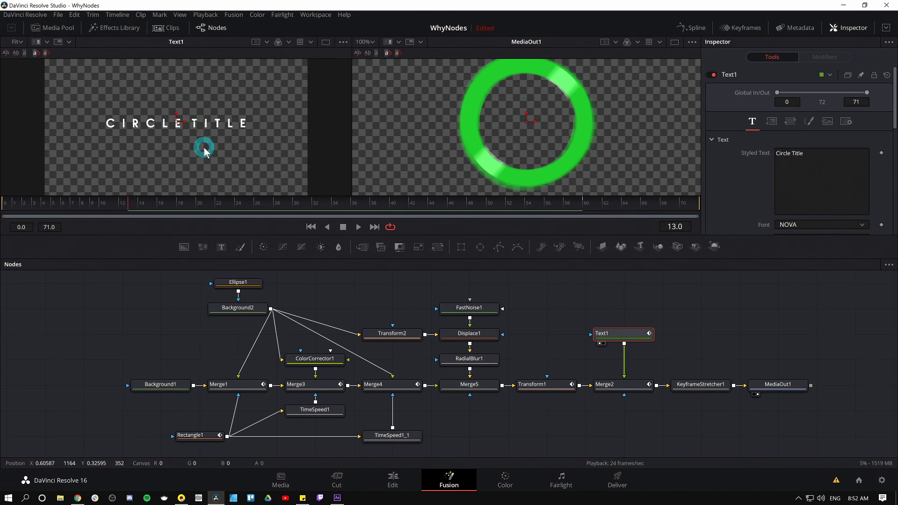
click(642, 388)
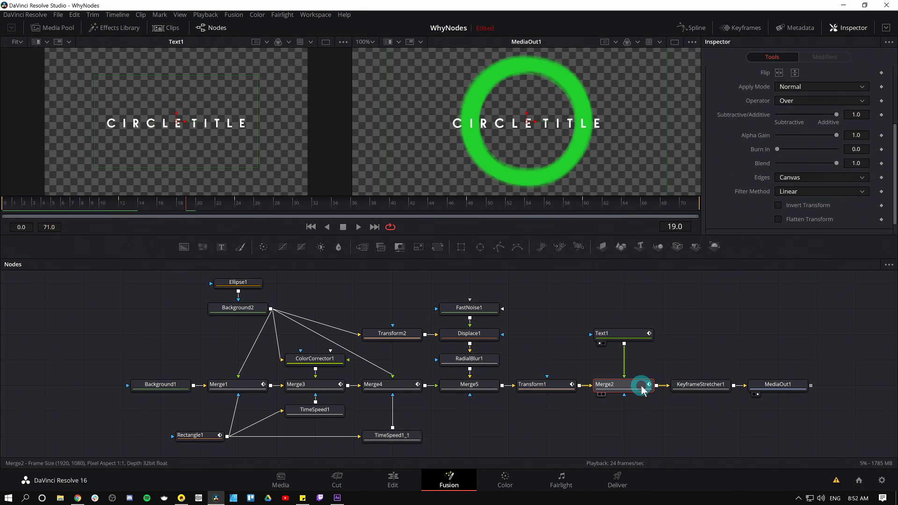
key(1)
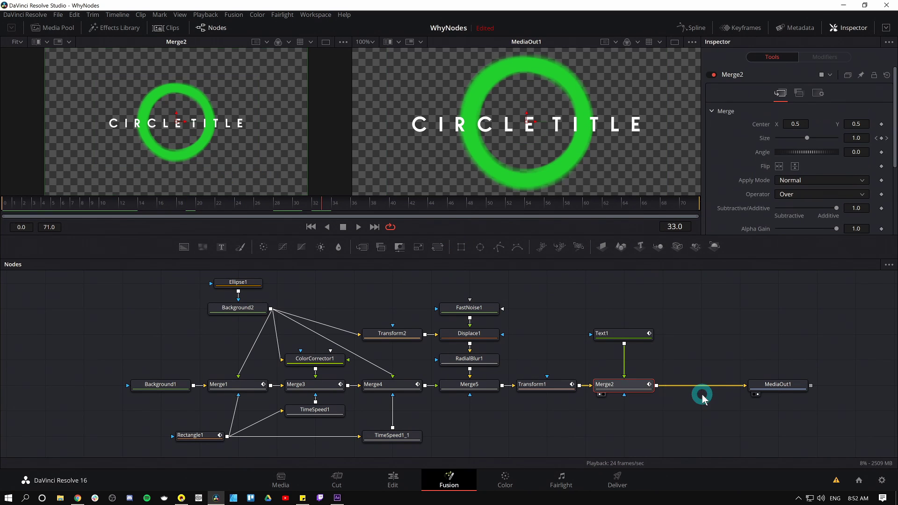
drag(208, 205, 331, 204)
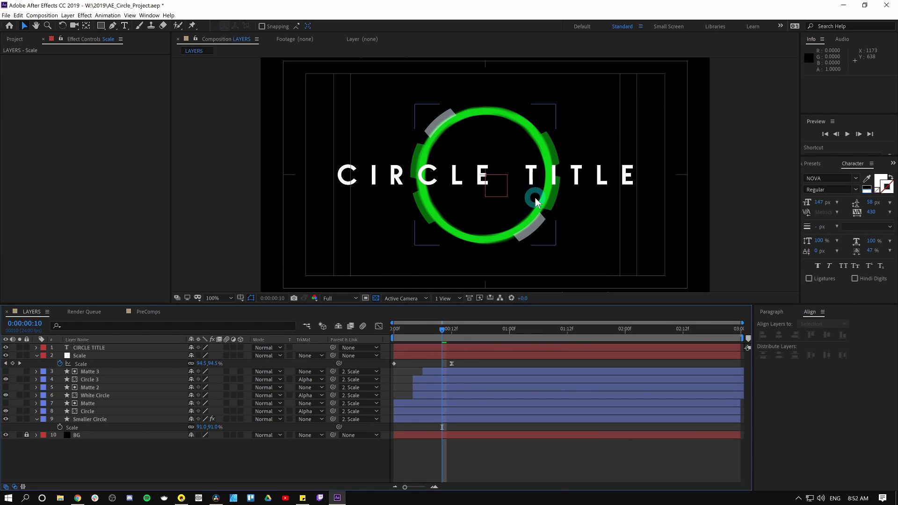
- In After Effects, make the CIRCLE TITLE layer visible and collapse the revealed scale properties of all layers
key(u)
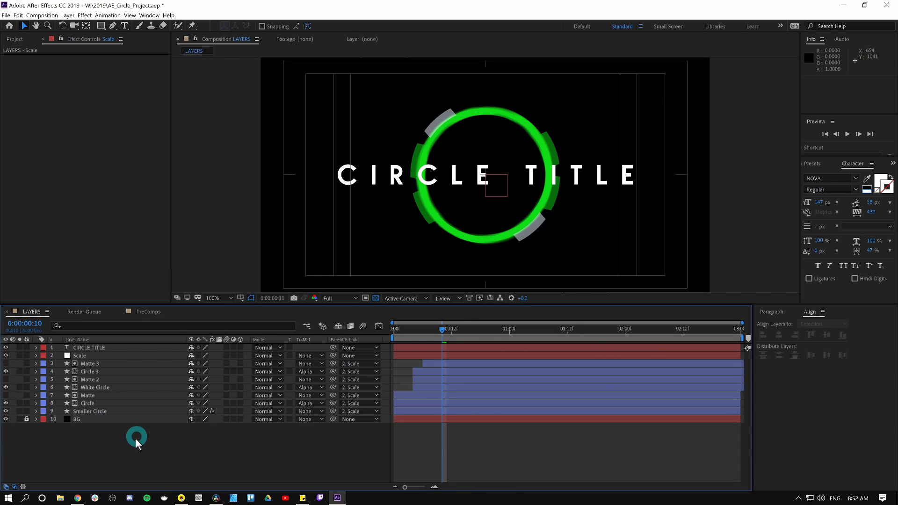
key(ctrl+a)
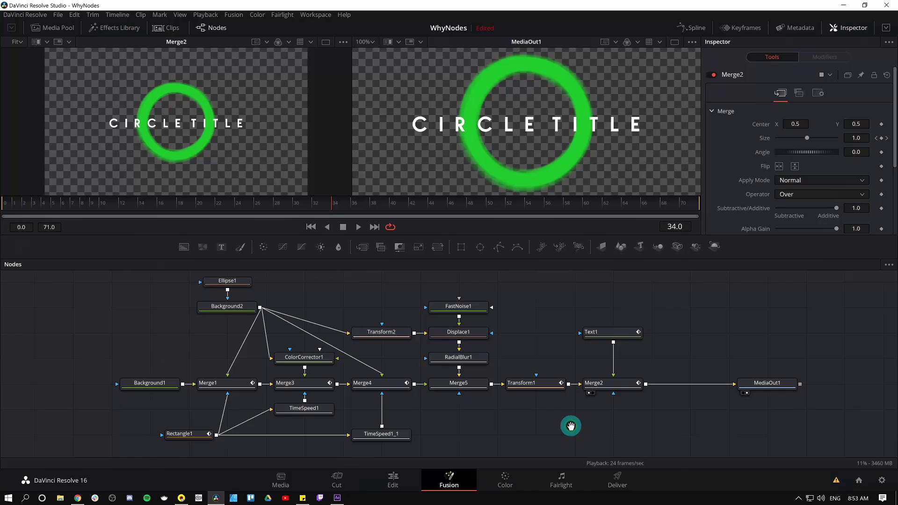
click(525, 410)
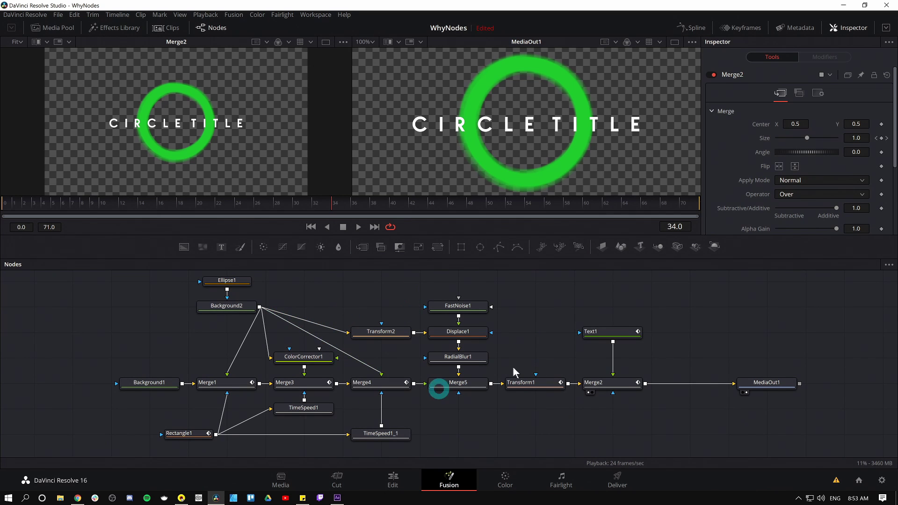
click(440, 329)
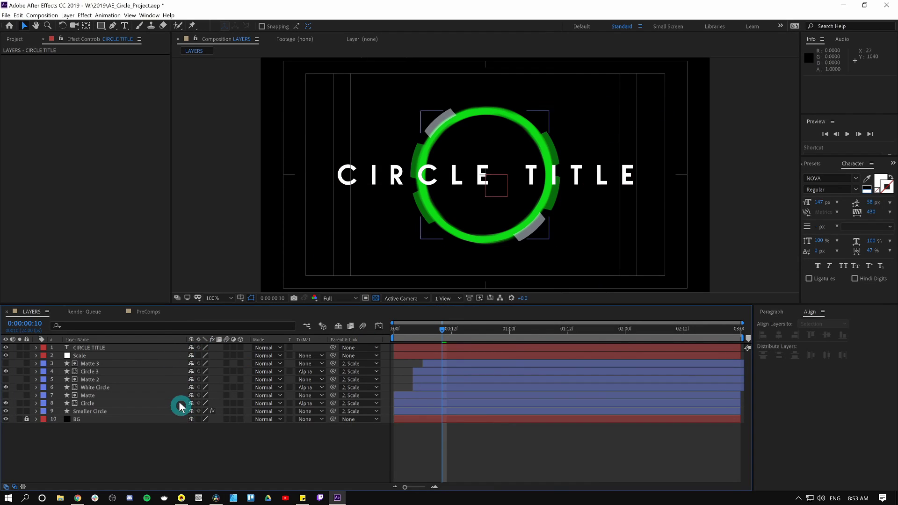
click(467, 255)
click(478, 251)
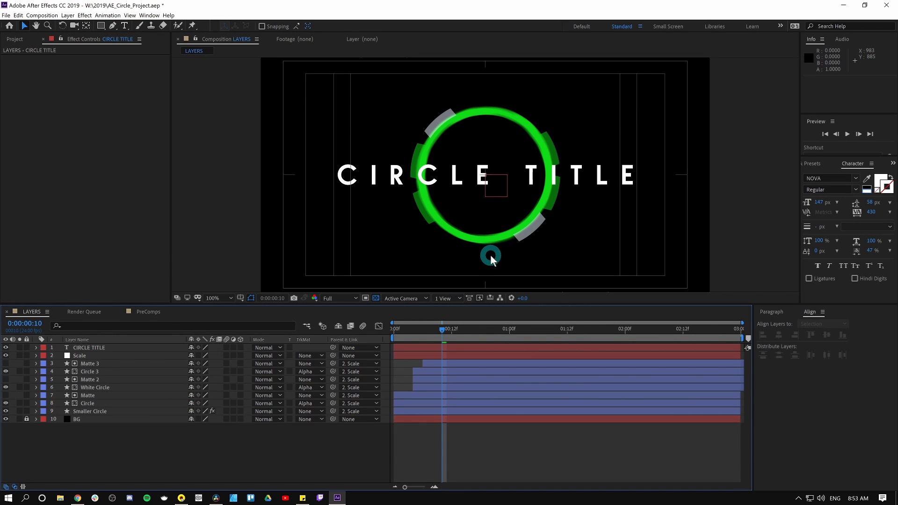
click(161, 399)
click(203, 427)
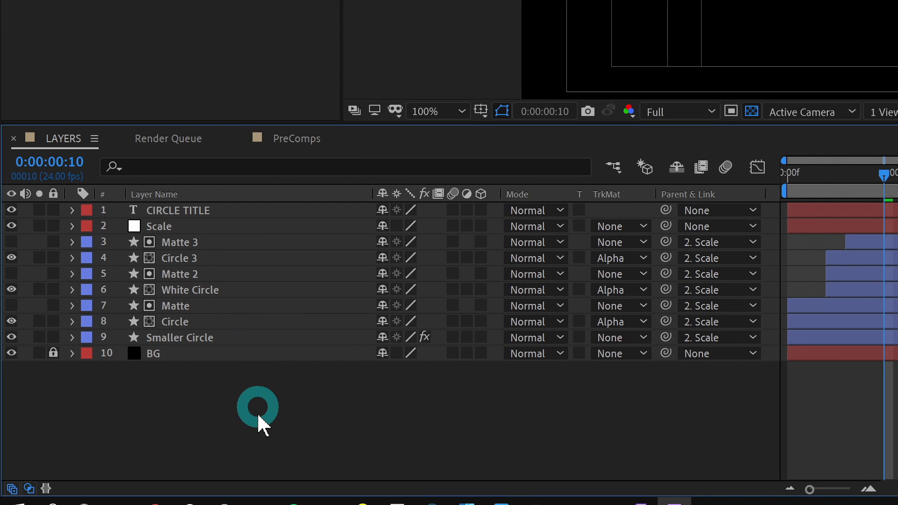
- Select the Circle, White Circle and Scale layers one after another to examine the layer stack
click(221, 325)
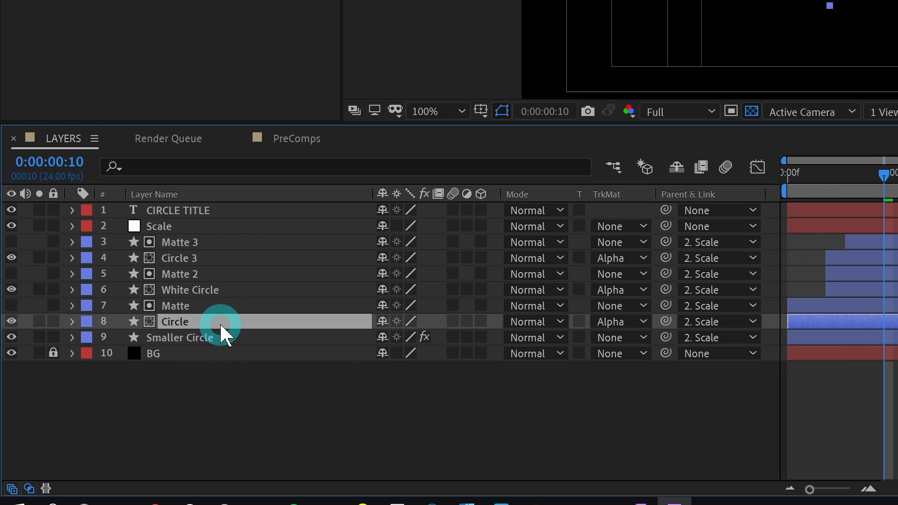
click(223, 290)
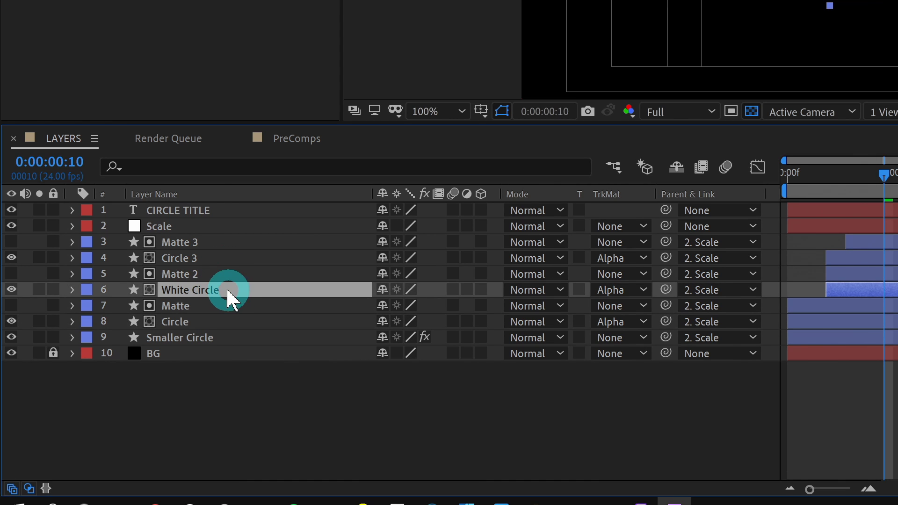
click(223, 228)
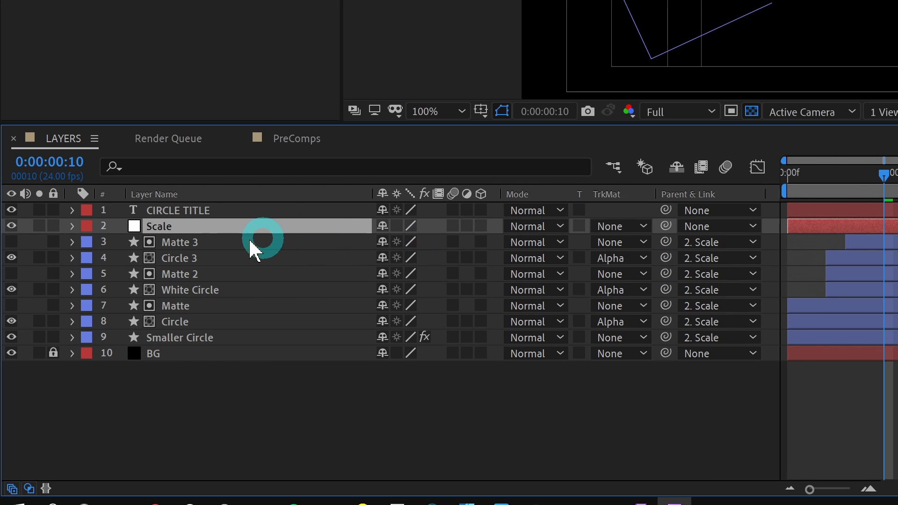
click(237, 290)
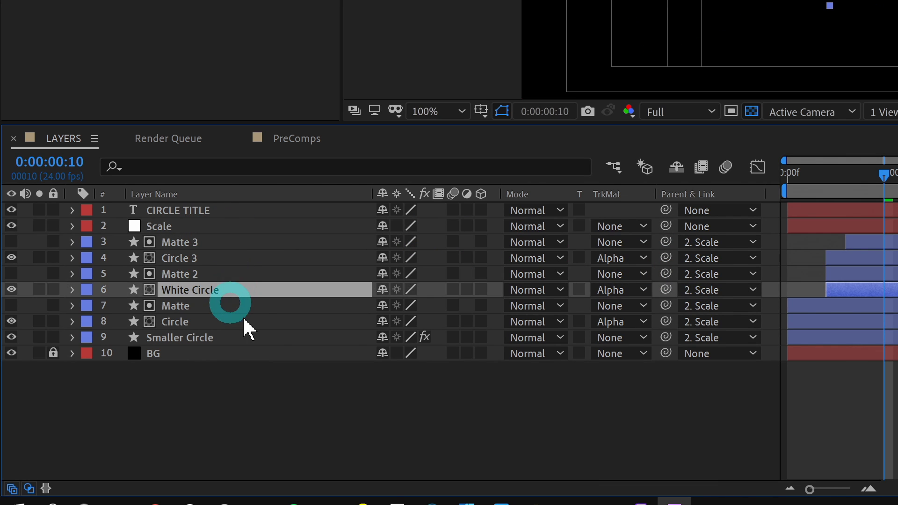
key(F2)
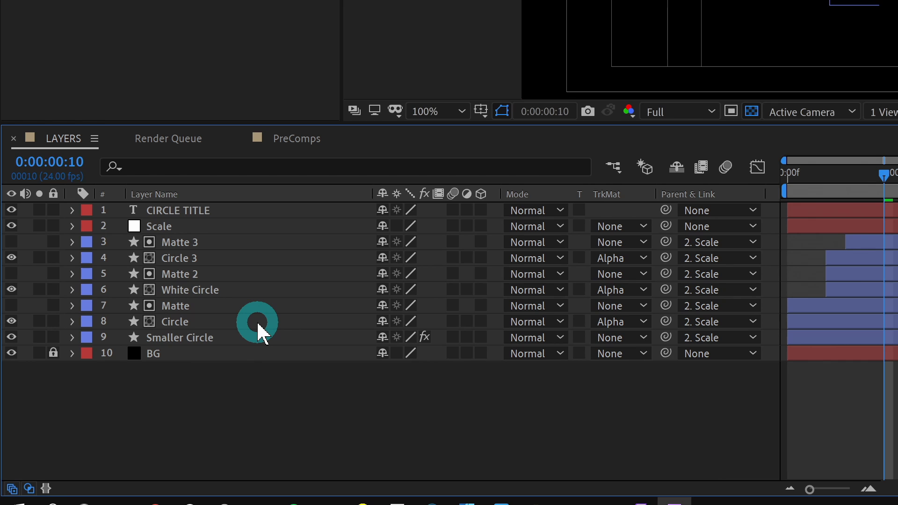
click(258, 338)
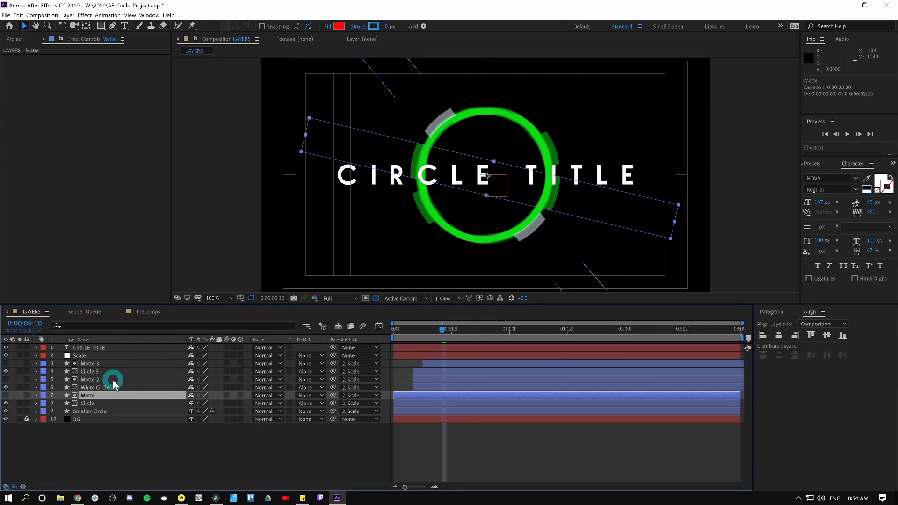
- Select the three matte layers, the circle layers they mask, and the Scale null to examine their matte and parent links
ctrl+click(113, 379)
ctrl+click(104, 363)
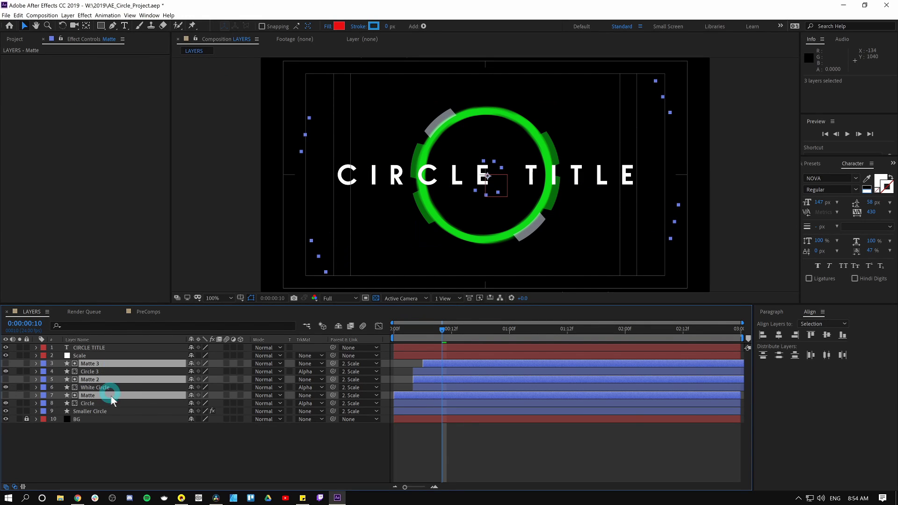
click(116, 403)
ctrl+click(107, 387)
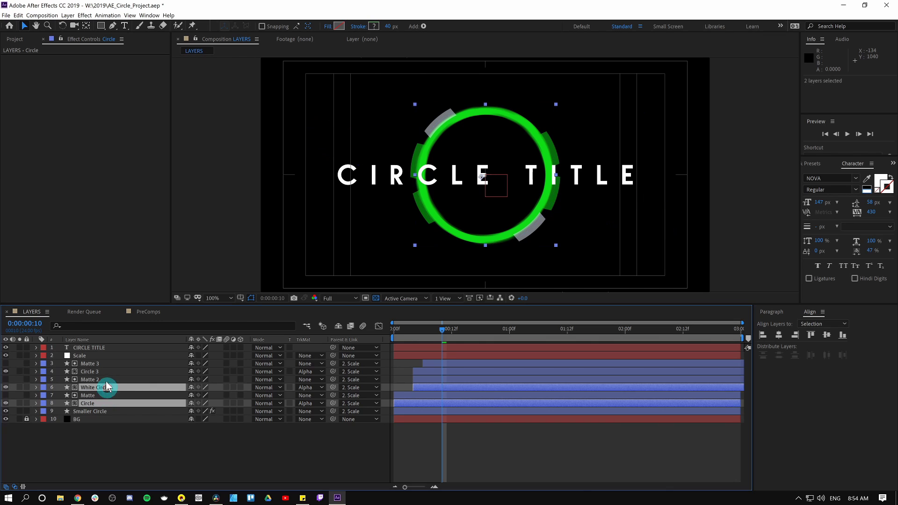
ctrl+click(94, 371)
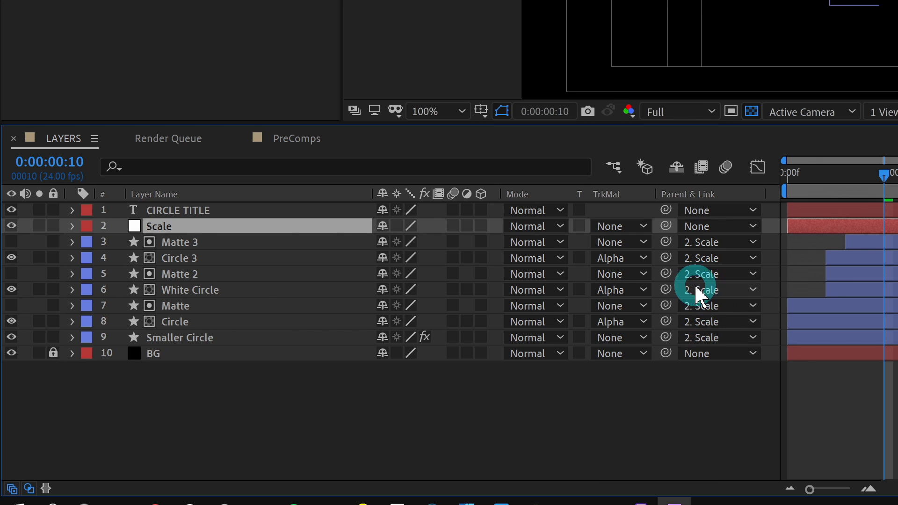
mouse_move(716, 323)
mouse_down()
mouse_move(711, 360)
mouse_move(672, 322)
mouse_up()
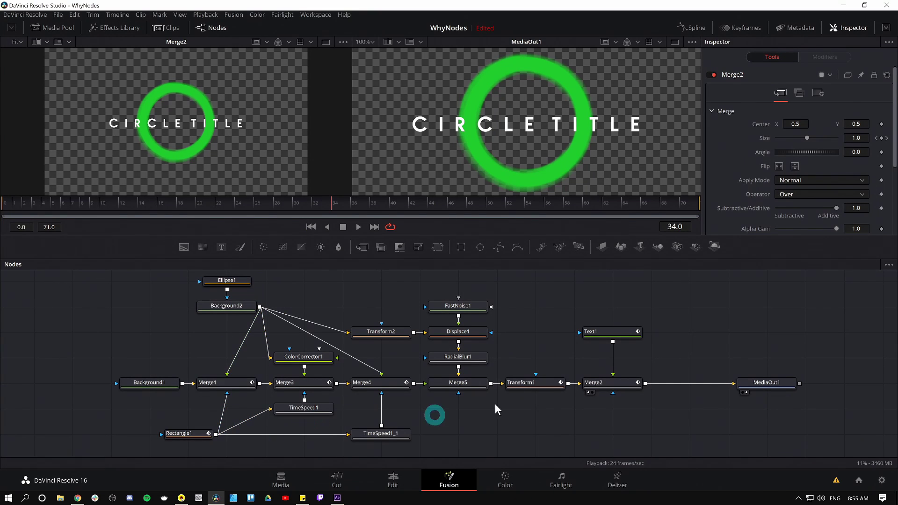
- In the Fusion node graph, select Merge1, Background2 and Ellipse1 in turn to examine how the masked circle colour feeds the merges
click(166, 390)
click(236, 384)
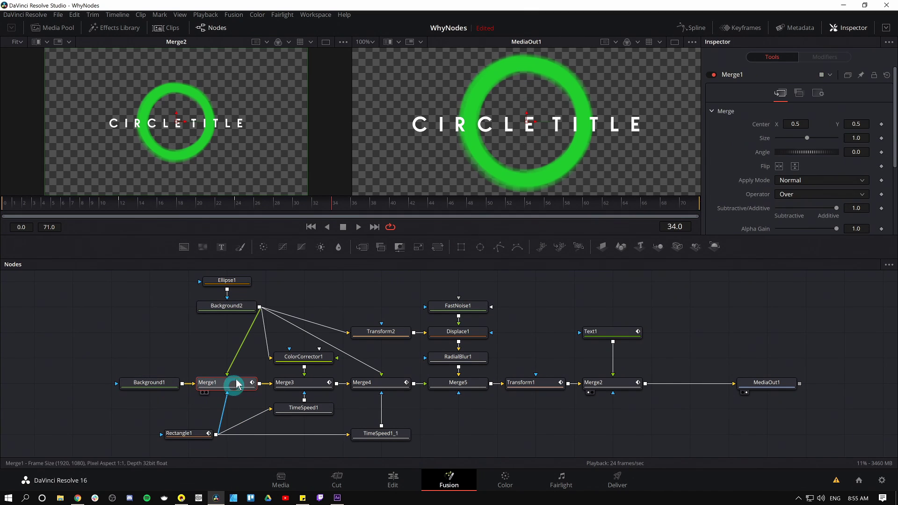
click(241, 310)
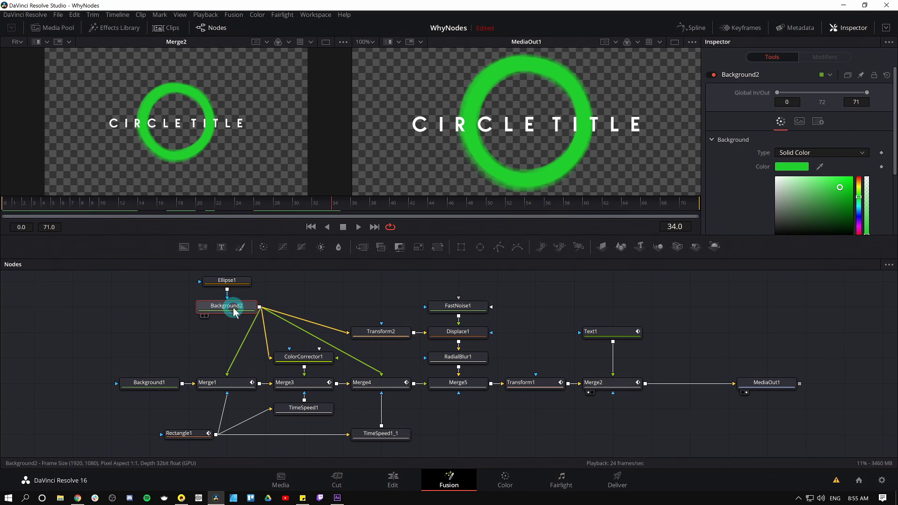
click(229, 282)
scroll(231, 285, up, 1)
click(246, 316)
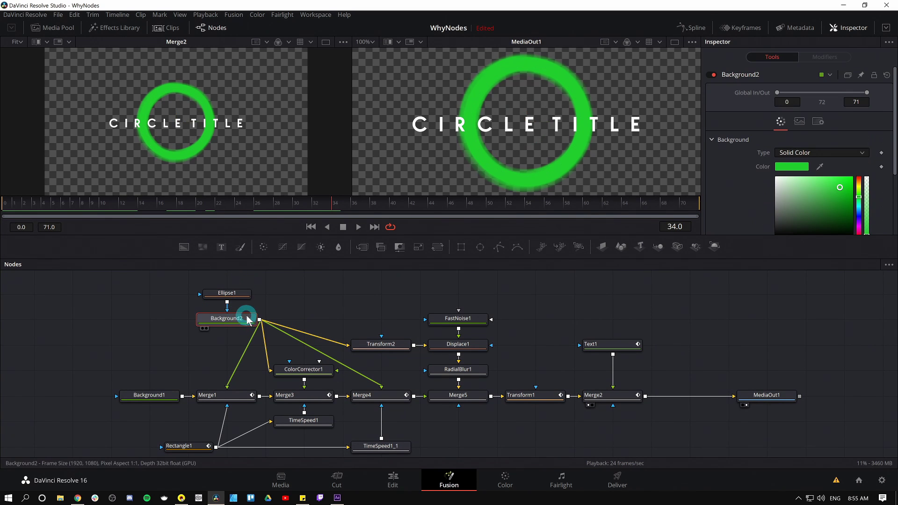
click(237, 293)
click(244, 320)
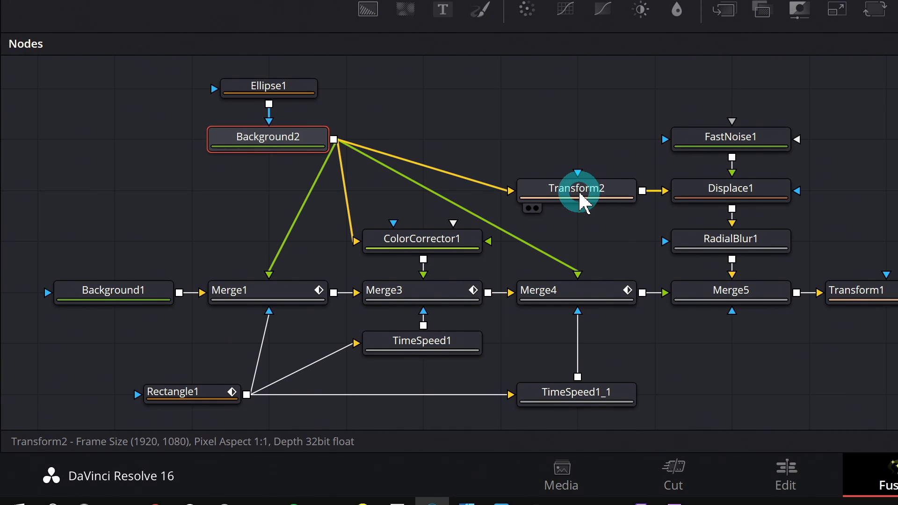
- Select Transform2, Merge5, the Rectangle1 mask, both TimeSpeed nodes and Transform1 to trace the flow through to the Text1 merge
click(591, 200)
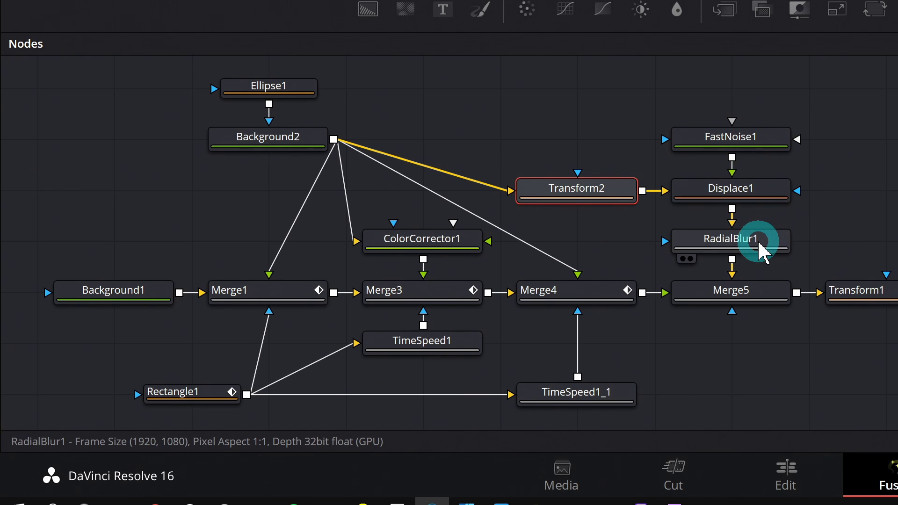
click(732, 297)
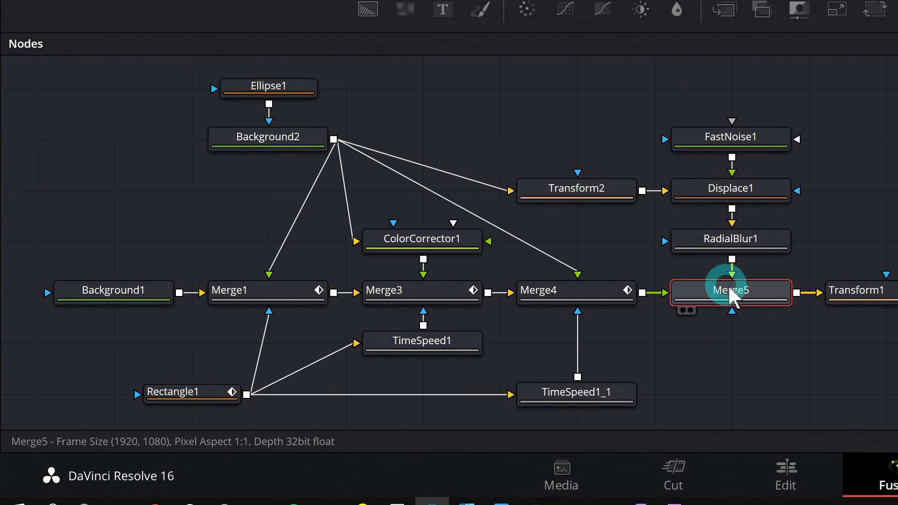
drag(733, 360, 407, 382)
click(200, 393)
scroll(198, 393, down, 1)
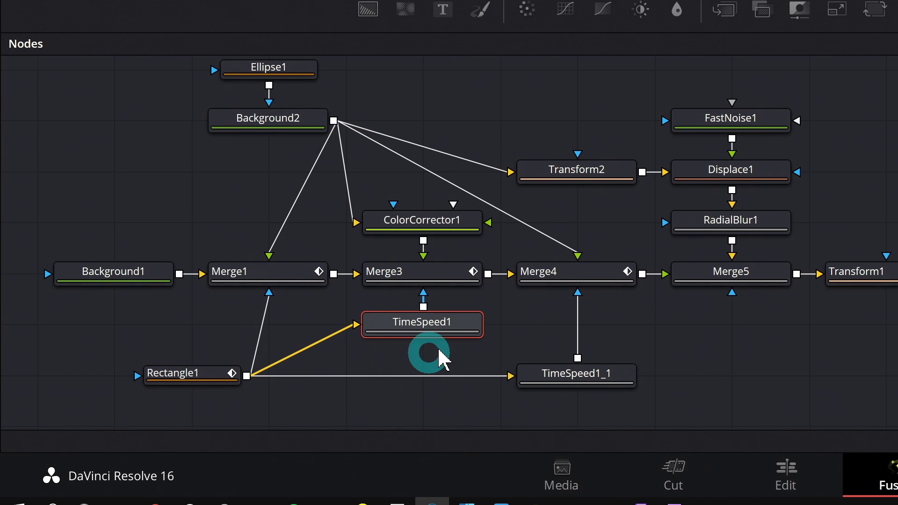
click(578, 373)
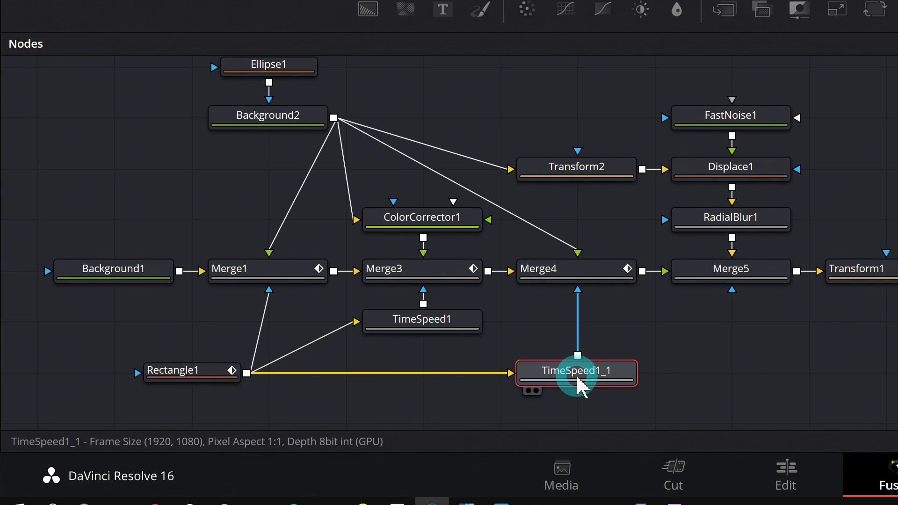
drag(684, 285, 567, 351)
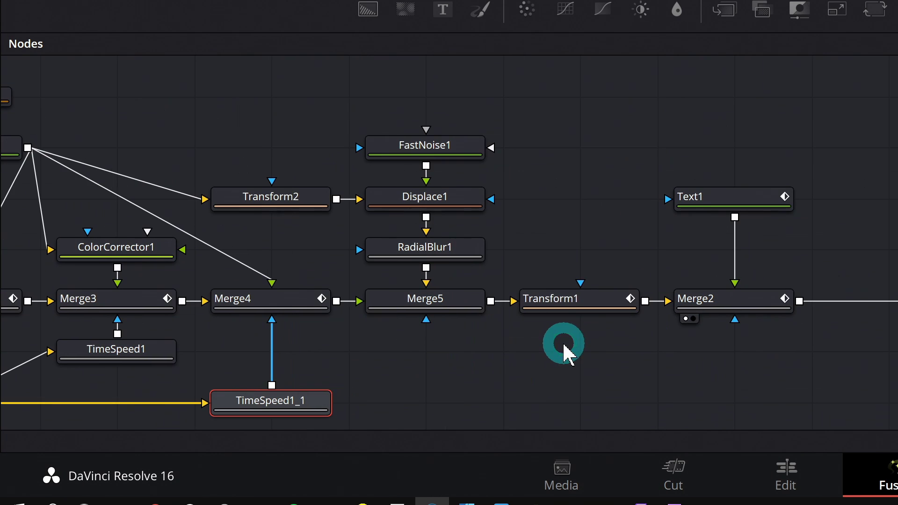
click(577, 305)
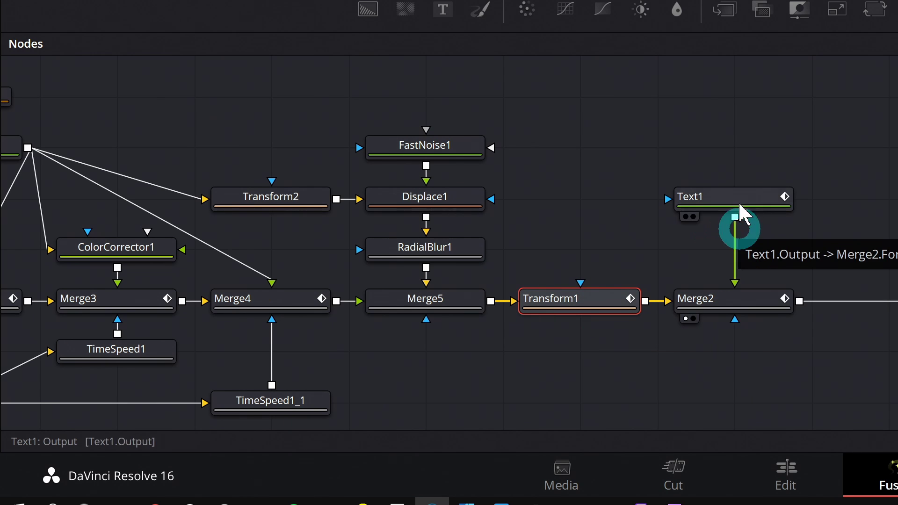
scroll(769, 388, right, 5)
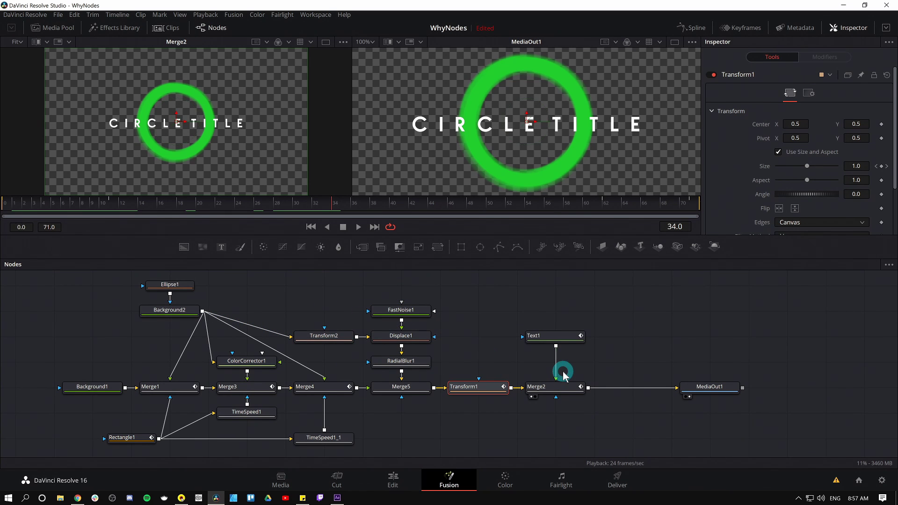
- Change the Background2 node's solid colour to orange
click(476, 280)
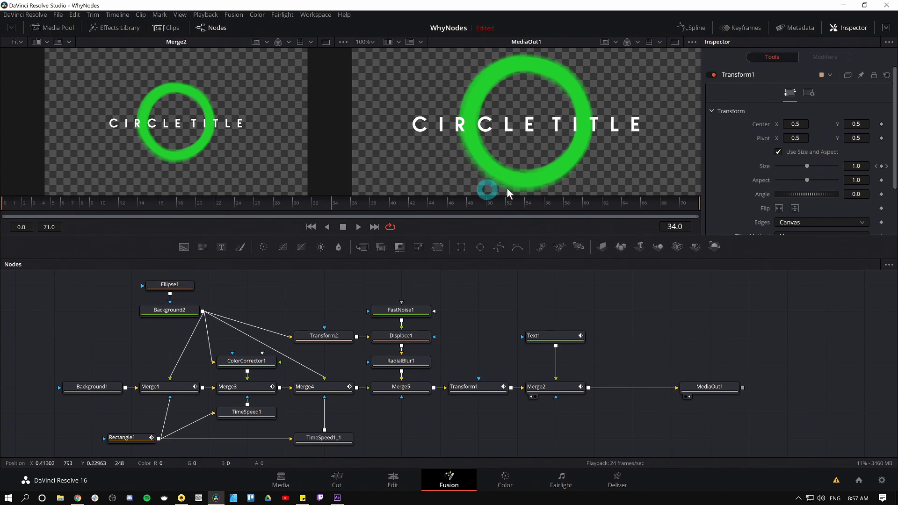
click(178, 312)
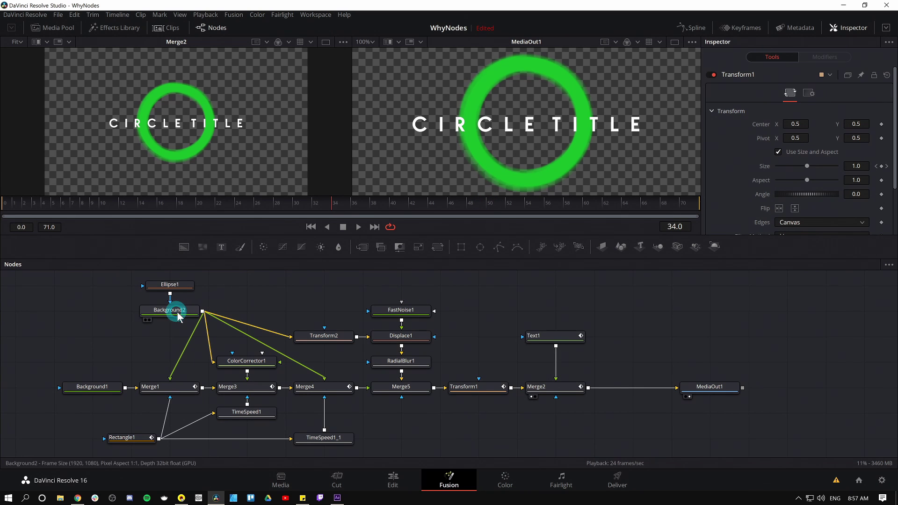
click(859, 180)
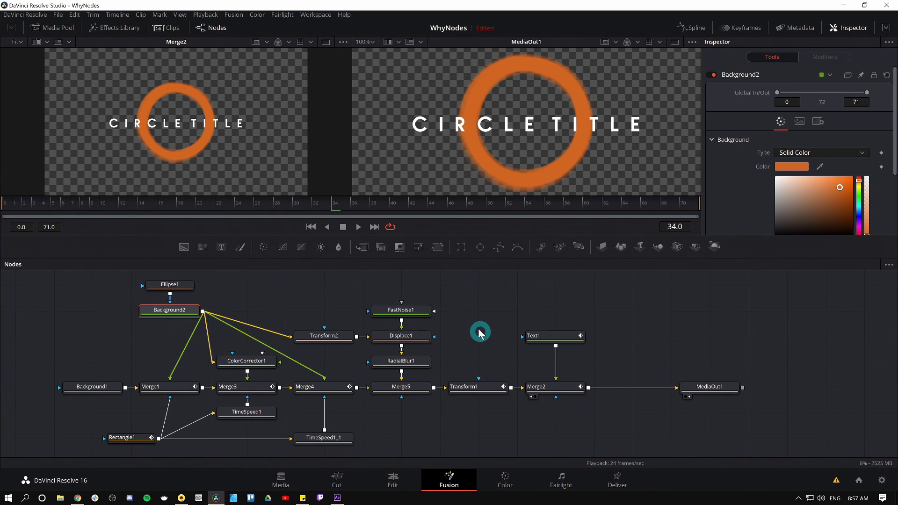
- Switch to After Effects and set the Smaller Circle layer's stroke colour to pink DC0E7D
key(alt+Tab)
click(107, 411)
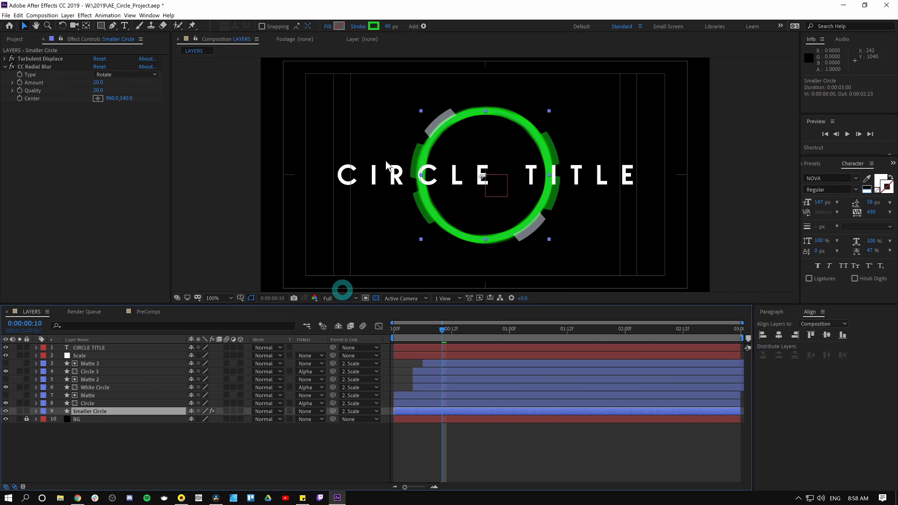
click(373, 26)
click(145, 35)
click(215, 24)
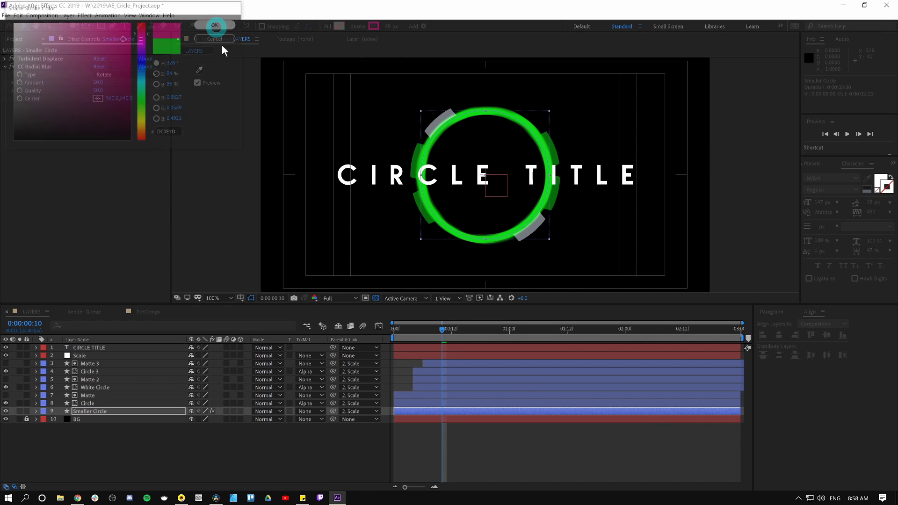
click(305, 162)
click(373, 26)
key(Return)
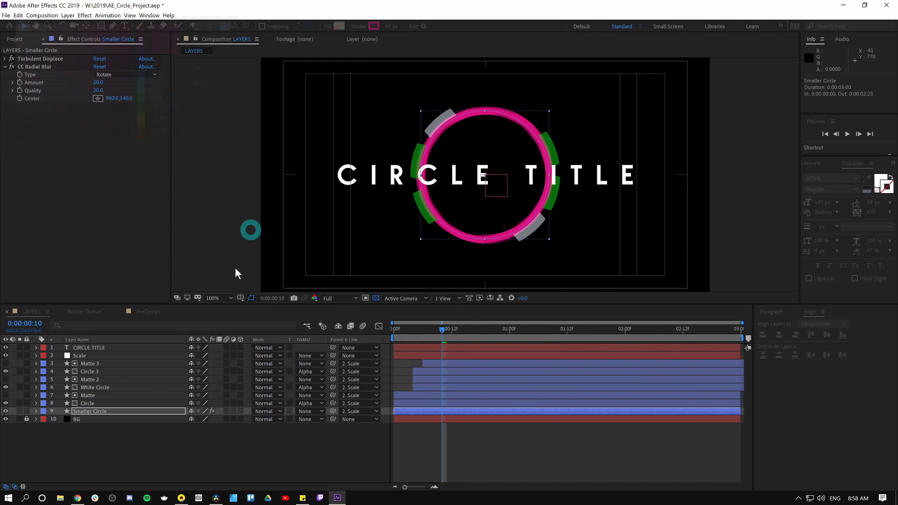
- Set the stroke colour of the Circle and Circle 3 layers to the same pink DC0E7D, and deselect the layers
click(88, 403)
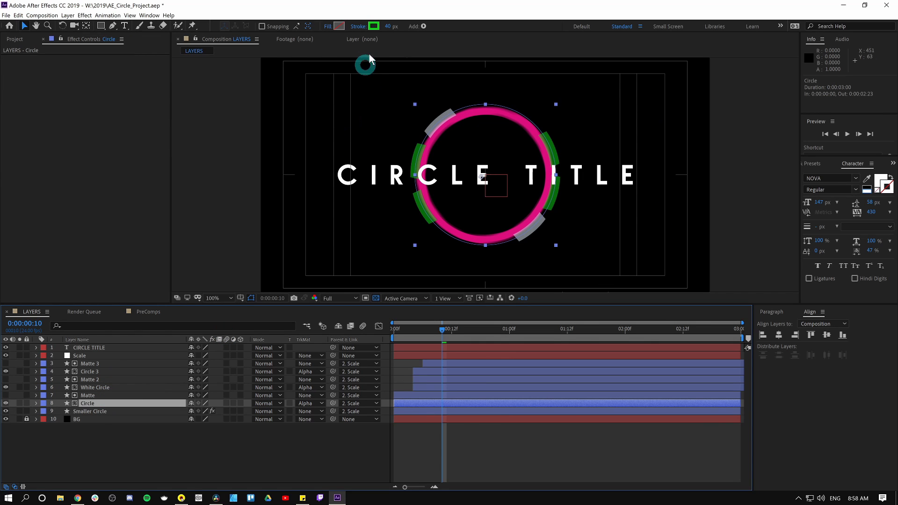
click(373, 26)
click(216, 24)
click(111, 372)
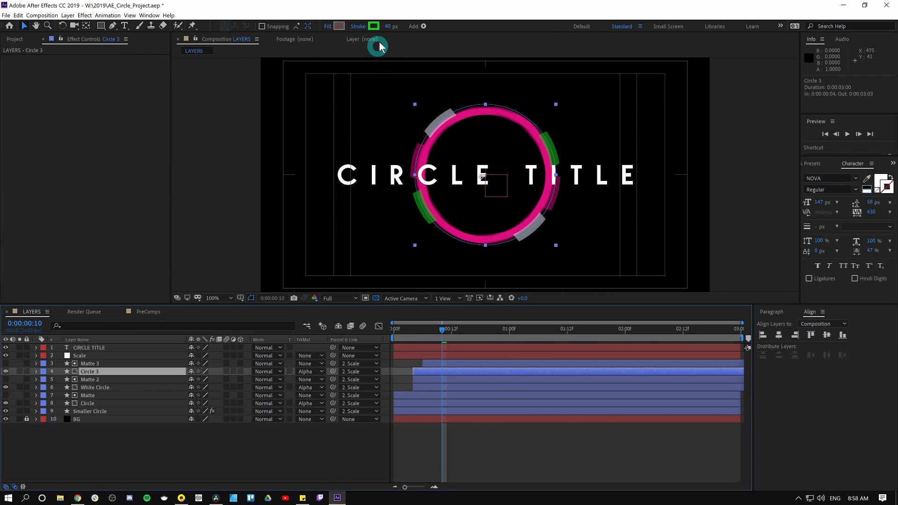
click(373, 25)
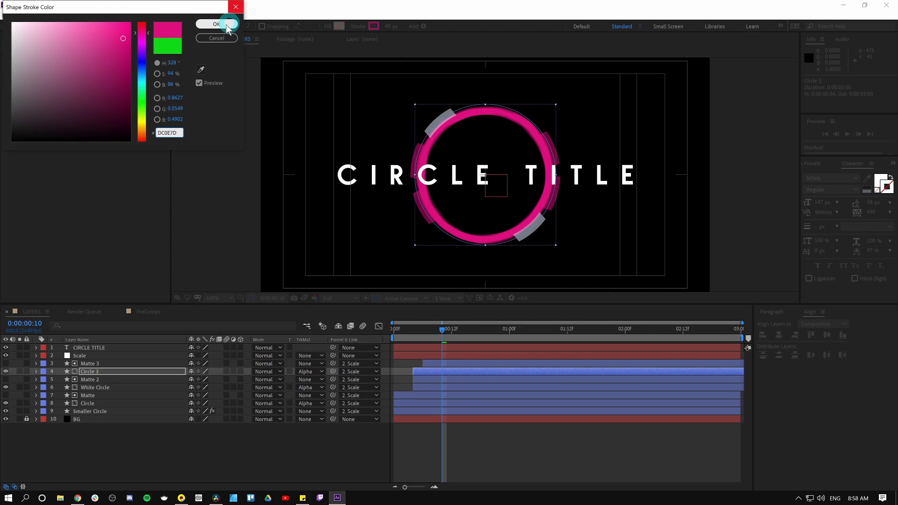
click(216, 24)
click(453, 196)
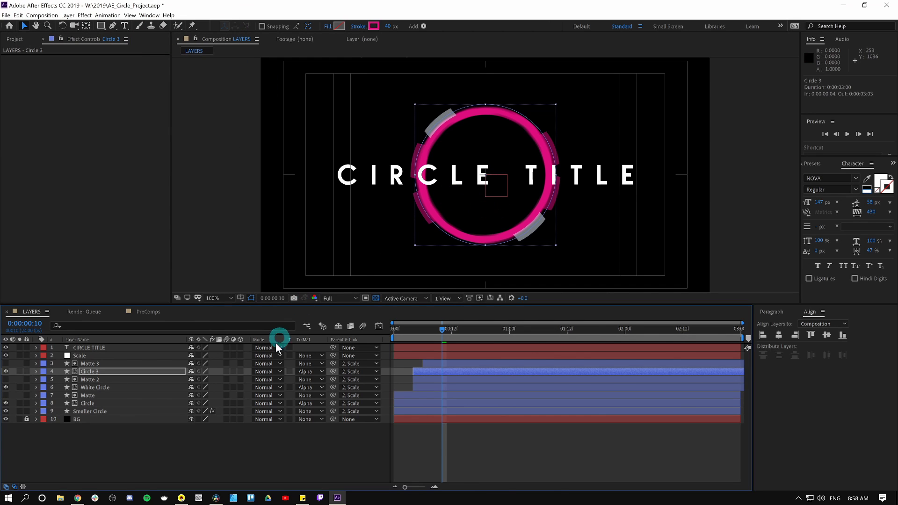
click(271, 450)
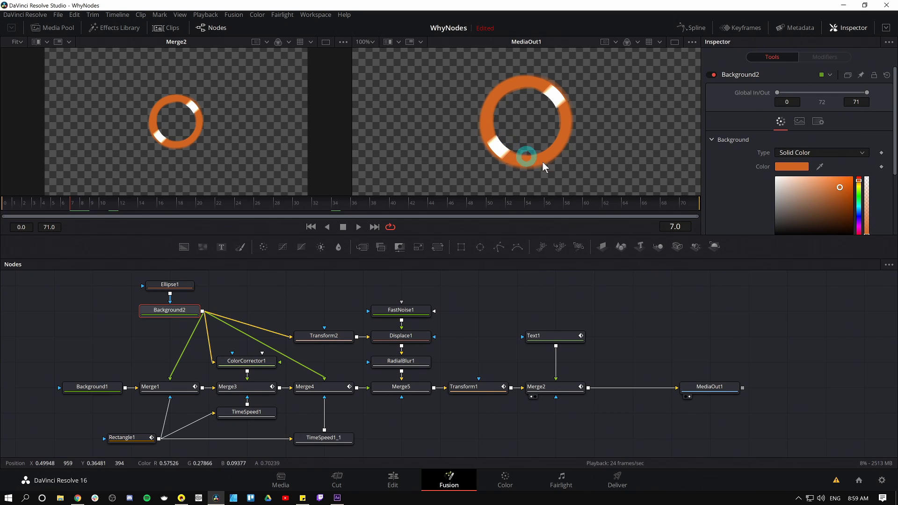
- In DaVinci Resolve, set the Ellipse1 mask's border width to 0.0198 and scrub to frame 11 to check the thinner ring
click(180, 284)
scroll(748, 196, down, 1)
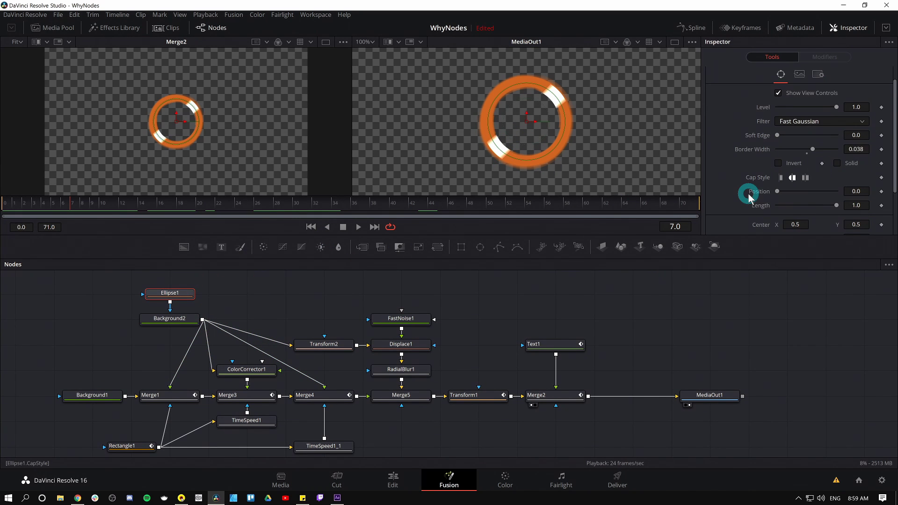
drag(865, 149, 857, 148)
drag(59, 204, 111, 210)
click(506, 130)
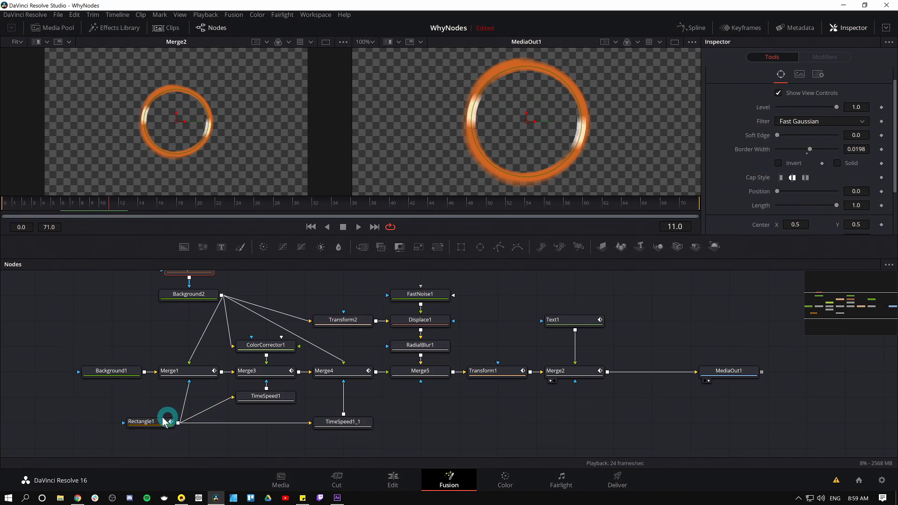
- Set the Rectangle1 mask's angle to -270 at frame 24, play the animation from frame 0, and go to frame 8
click(156, 421)
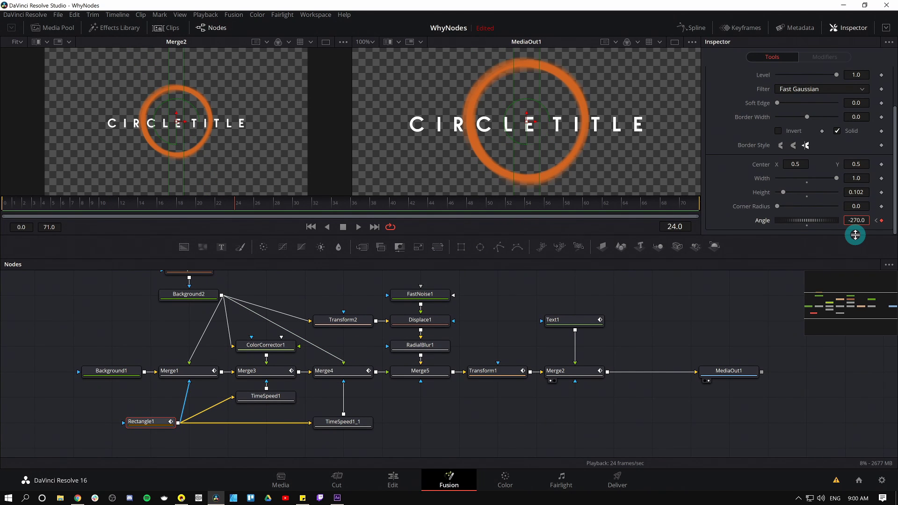
key(Tab)
drag(100, 209, 2, 210)
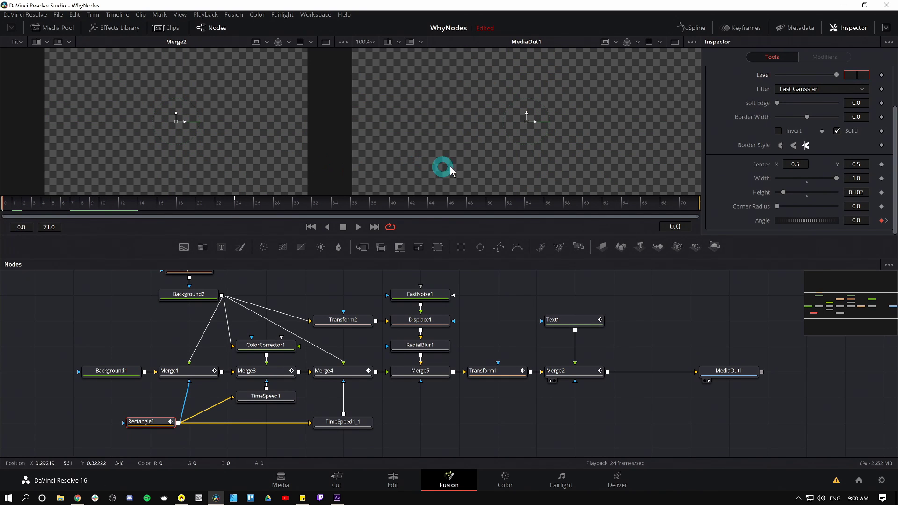
key(space)
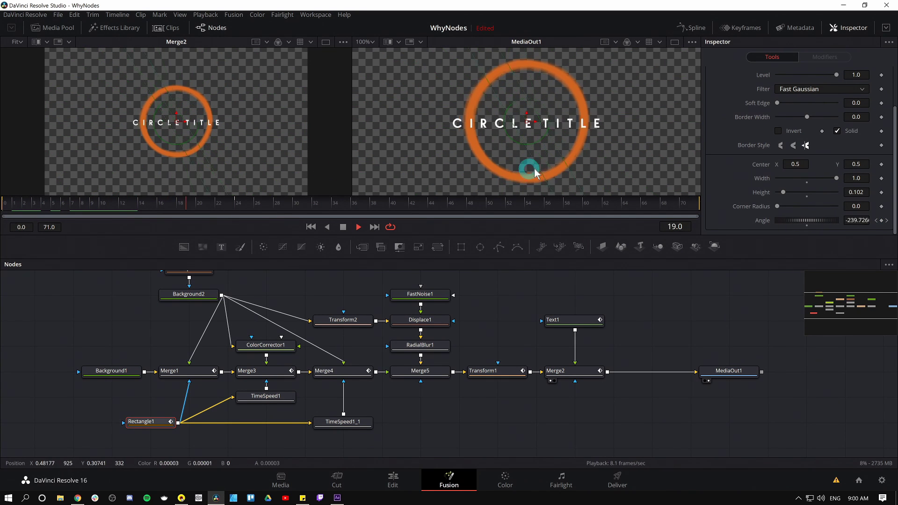
key(space)
click(79, 205)
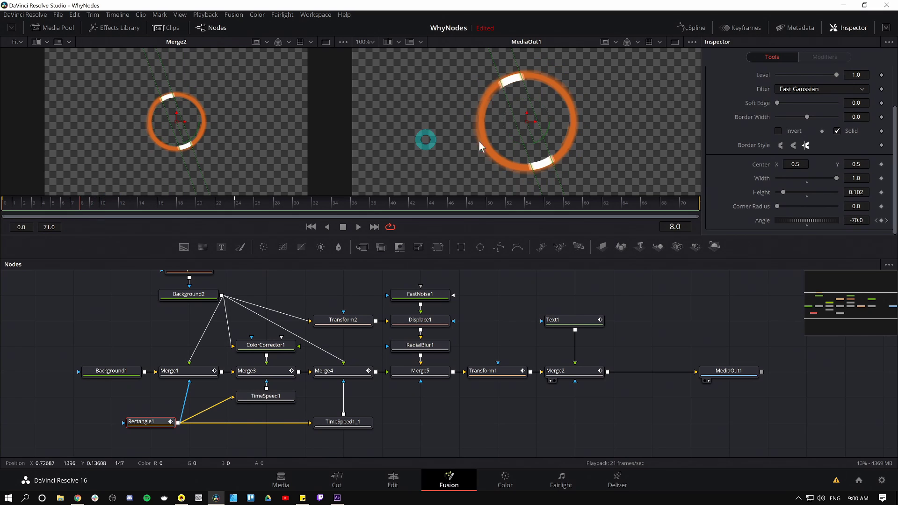
- Switch to After Effects, thin the Circle layer's stroke, and set the White Circle layer's stroke width to 30 px
key(alt+Tab)
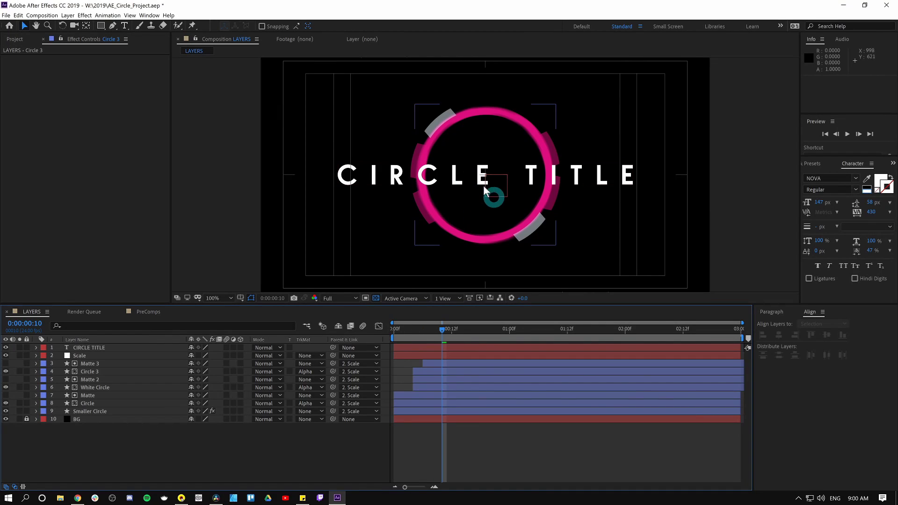
click(111, 404)
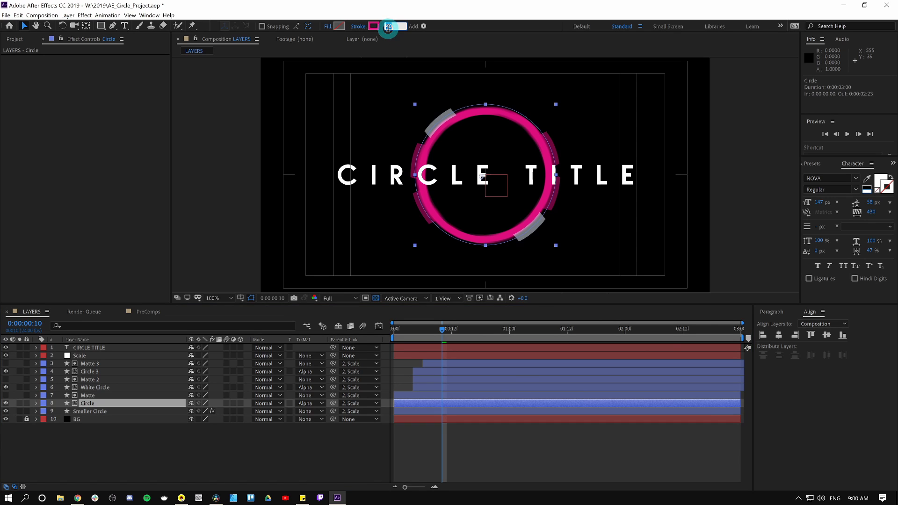
click(139, 387)
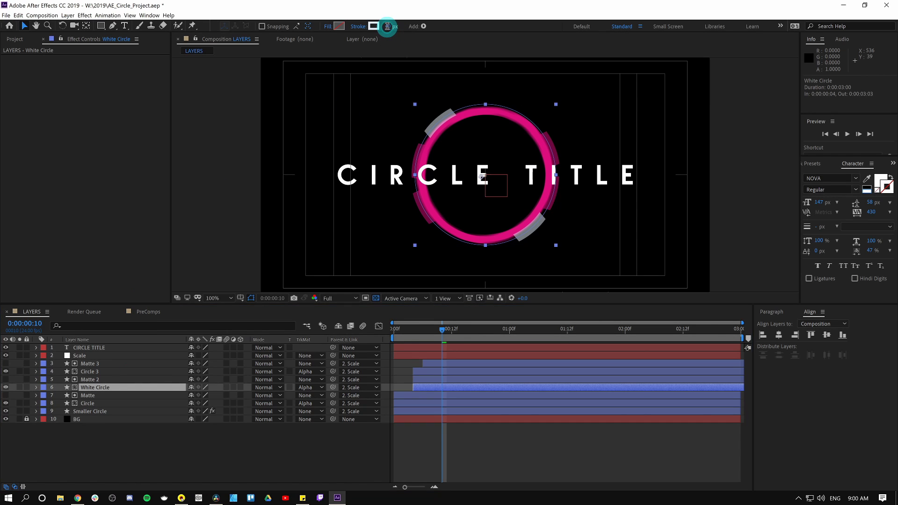
text(30)
- Reduce the stroke width of the Circle 3 and Smaller Circle layers to match the other thinned circles
click(140, 372)
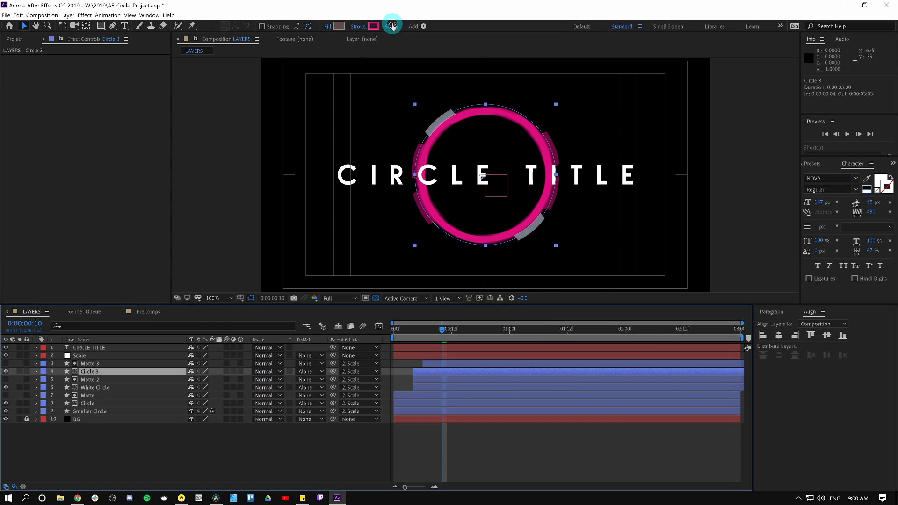
click(391, 26)
click(387, 69)
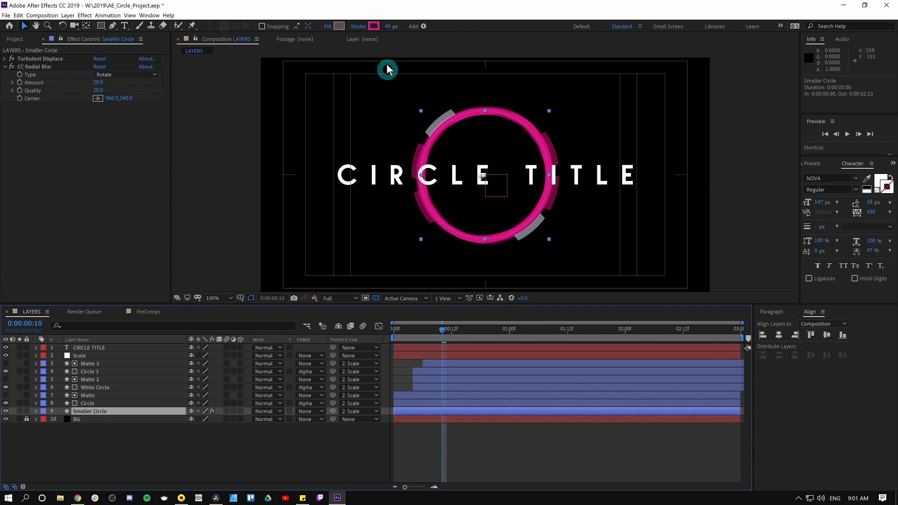
click(391, 26)
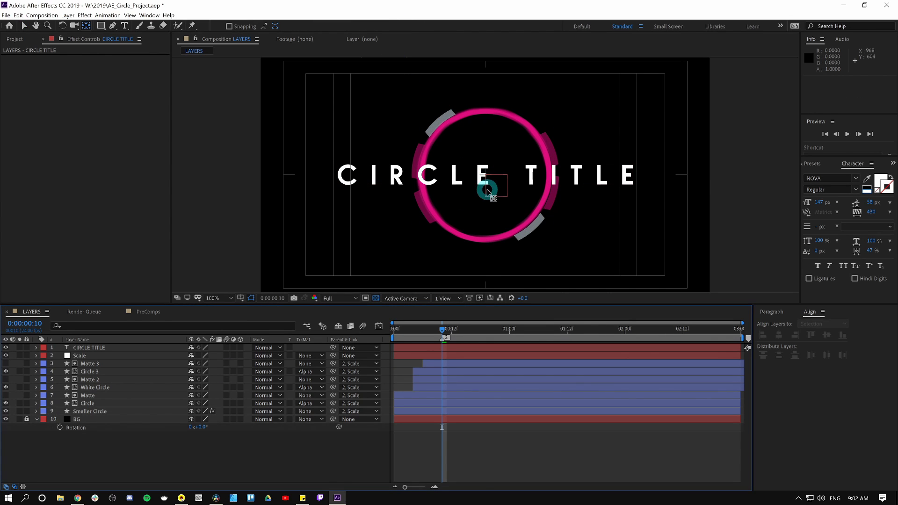
- Reveal the rotation keyframes of the Matte, Matte 2 and Matte 3 layers
click(109, 395)
key(r)
click(106, 379)
key(r)
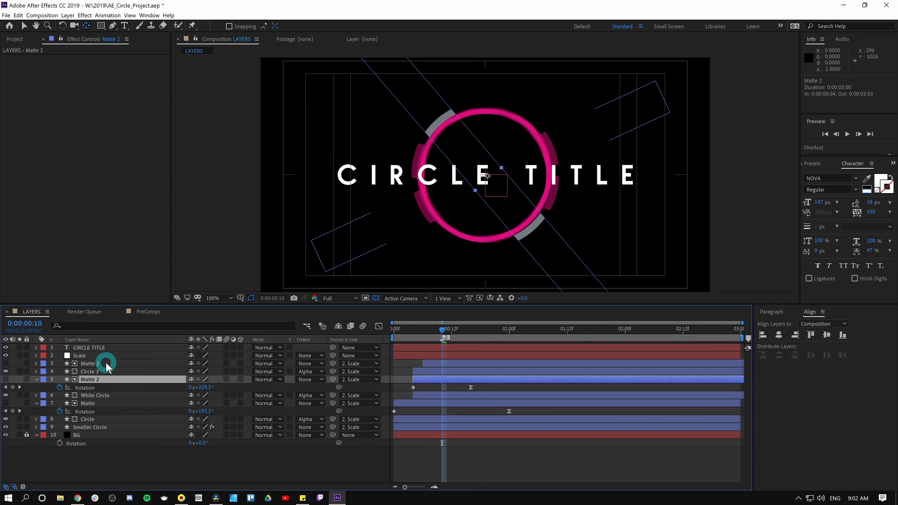
click(89, 363)
key(u)
- Set the Matte 3 layer's final rotation keyframe to -1 revolution
click(39, 373)
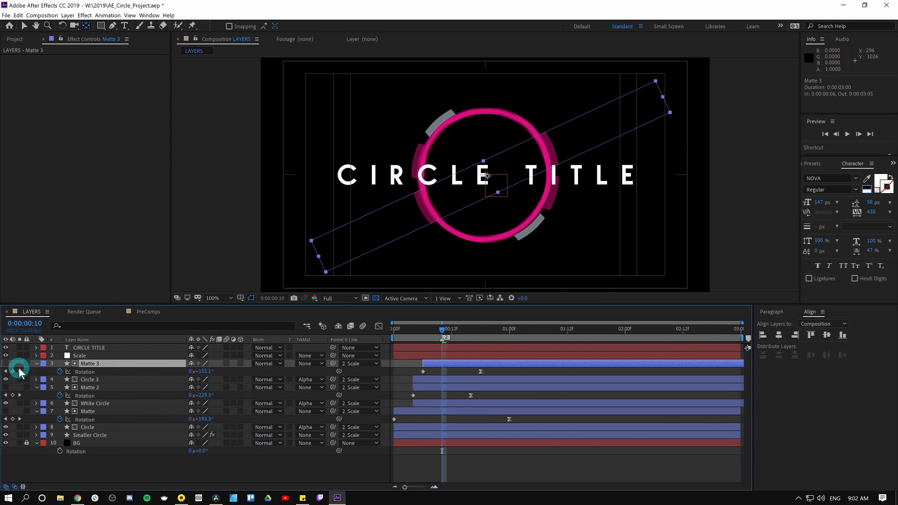
click(20, 372)
click(192, 370)
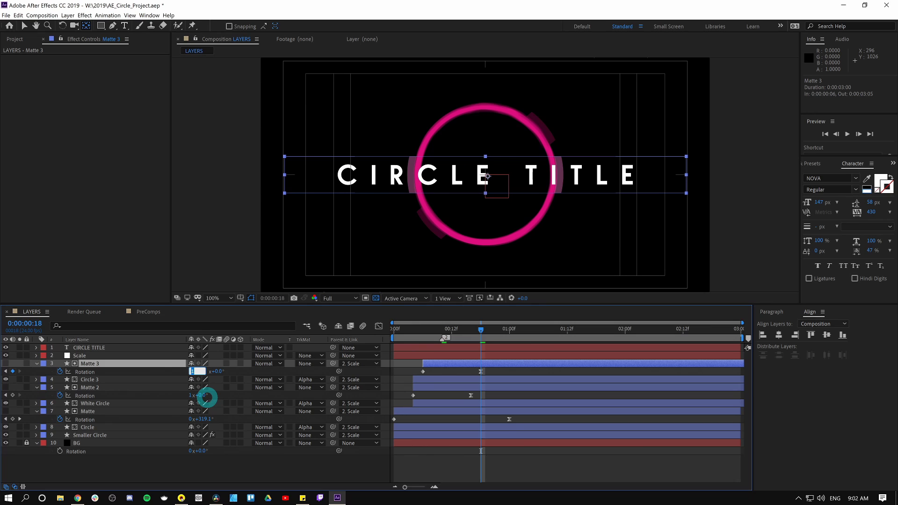
text(-1)
key(Return)
- Set the Matte 2 layer's final rotation keyframe to -1 revolution
click(6, 395)
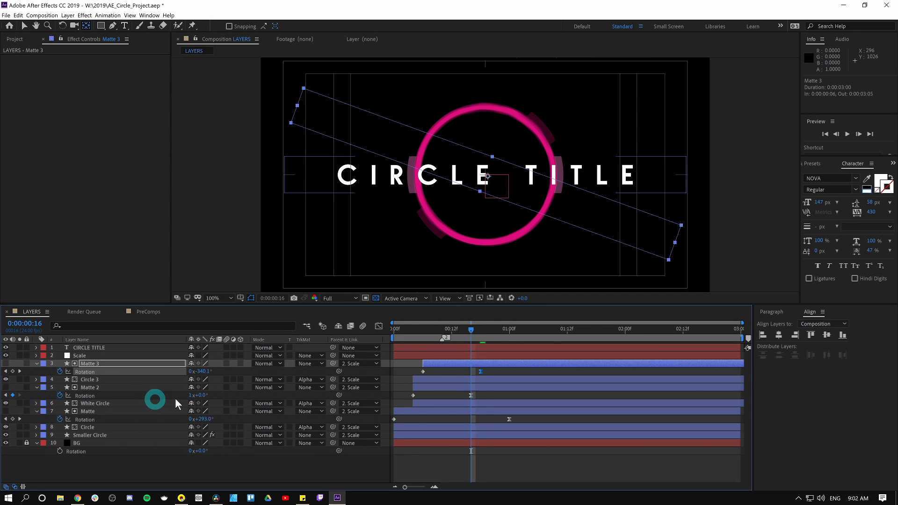
click(207, 396)
text(-1)
key(Return)
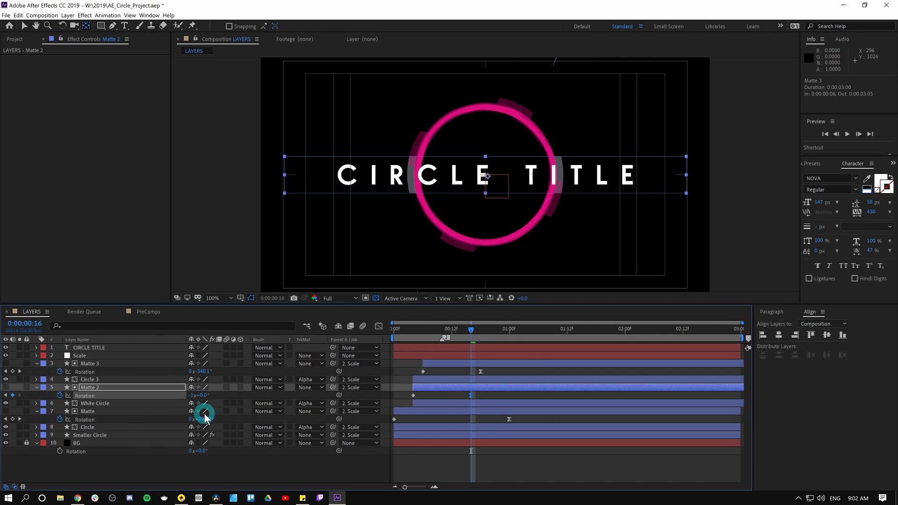
- Set the Matte layer's final rotation keyframe to -1 revolution and preview the reversed animation from the start
click(19, 419)
click(191, 420)
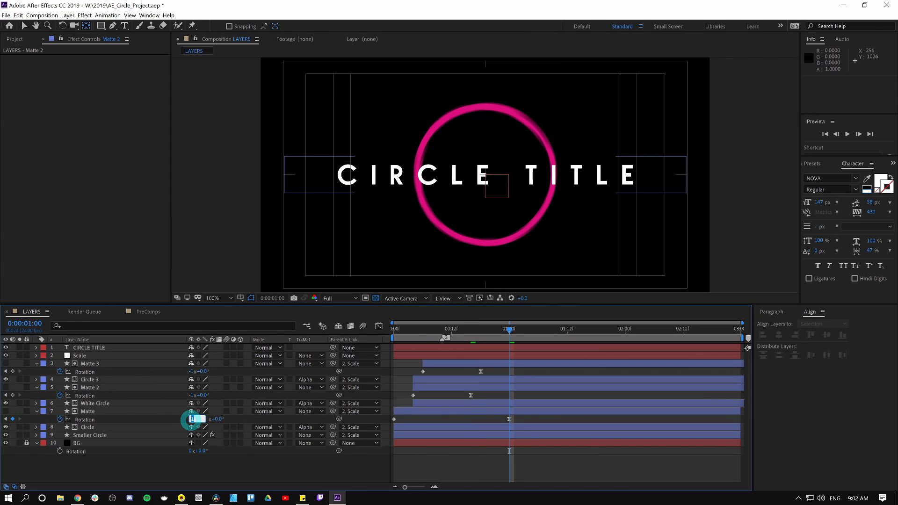
click(449, 341)
drag(431, 330, 392, 339)
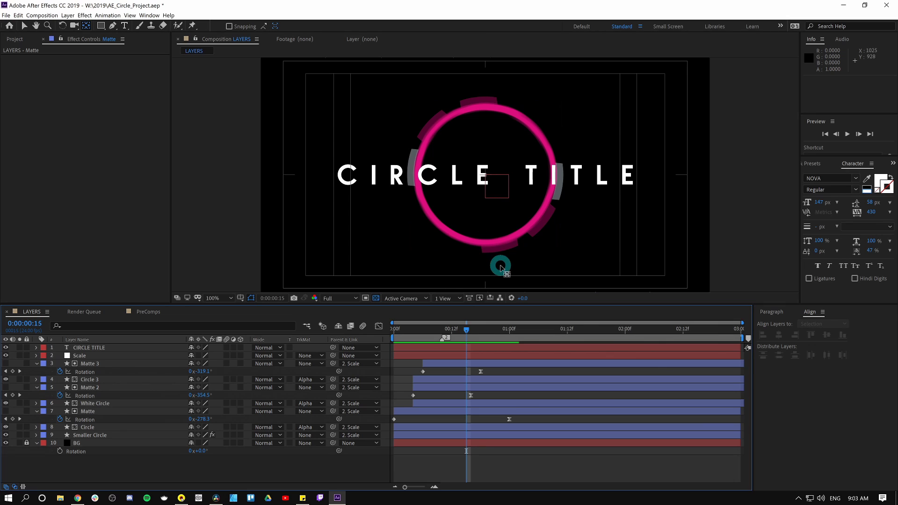
- Switch to DaVinci Resolve, set the Rectangle1 mask's angle to 270 at frame 24, and scrub through the animation
mouse_move(517, 252)
mouse_down()
mouse_move(538, 276)
mouse_move(561, 254)
mouse_move(561, 239)
mouse_move(512, 246)
mouse_move(517, 256)
mouse_move(580, 245)
mouse_up()
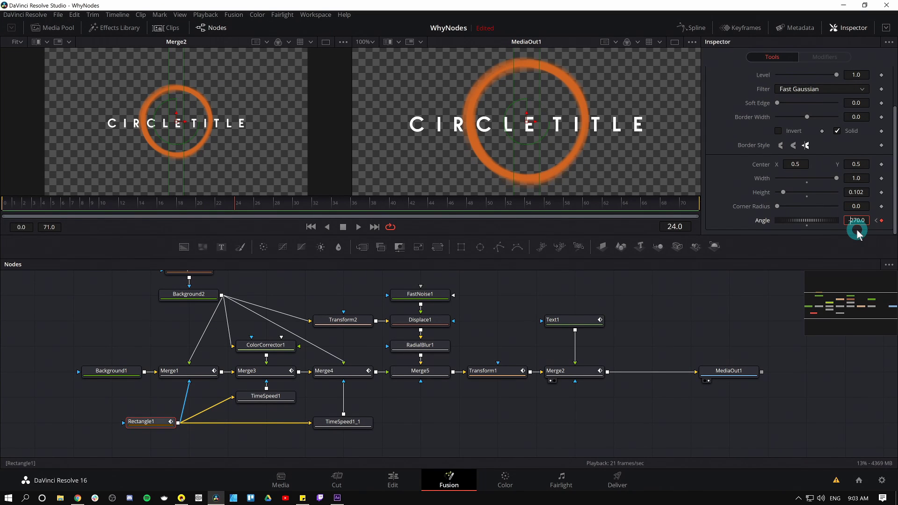
key(BackSpace)
key(Tab)
click(707, 323)
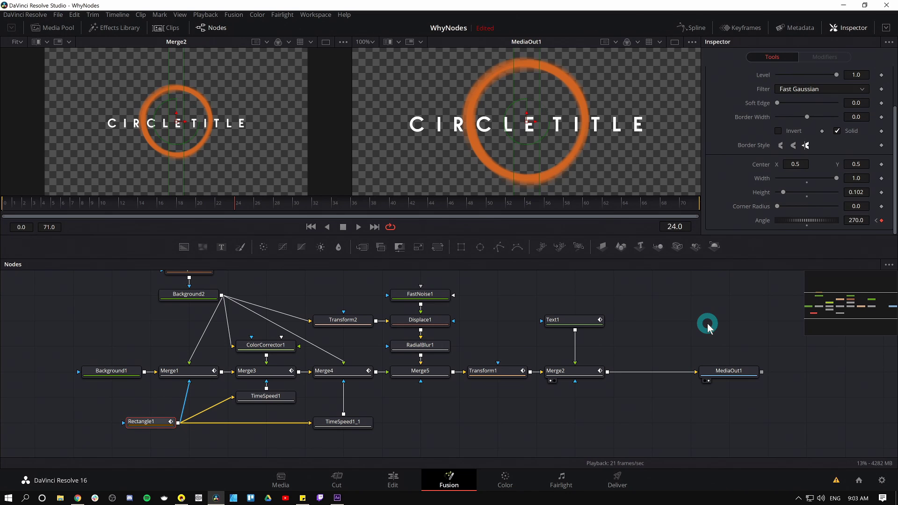
drag(190, 215, 132, 216)
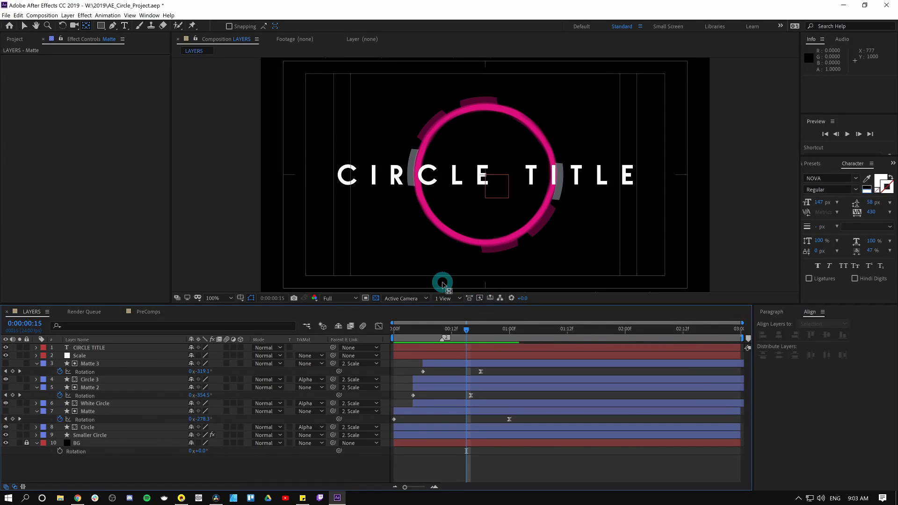
- Switch to After Effects and set the Matte layer's rotation keyframe at 0:00:01:00 to 1 revolution
key(k)
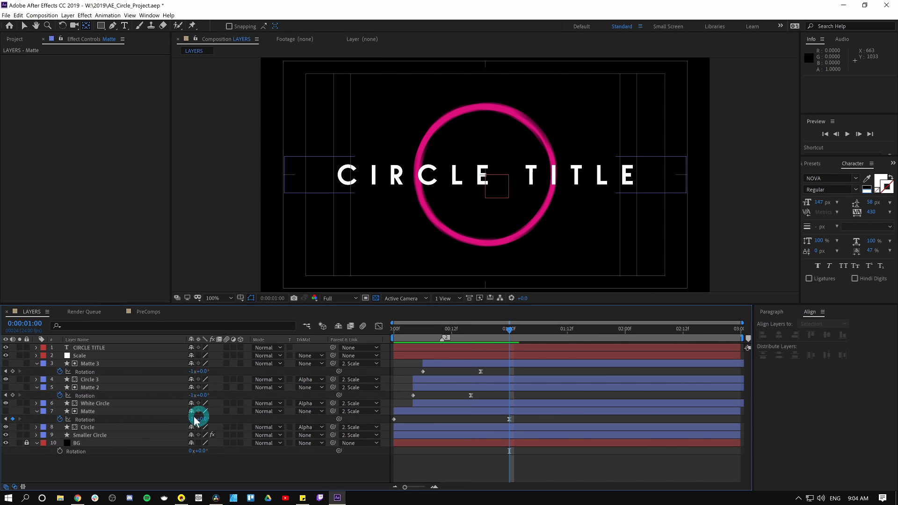
click(191, 418)
text(1)
- Set the Matte 2 layer's rotation keyframe at frame 16 to 1 revolution
click(27, 397)
click(112, 390)
key(j)
key(j)
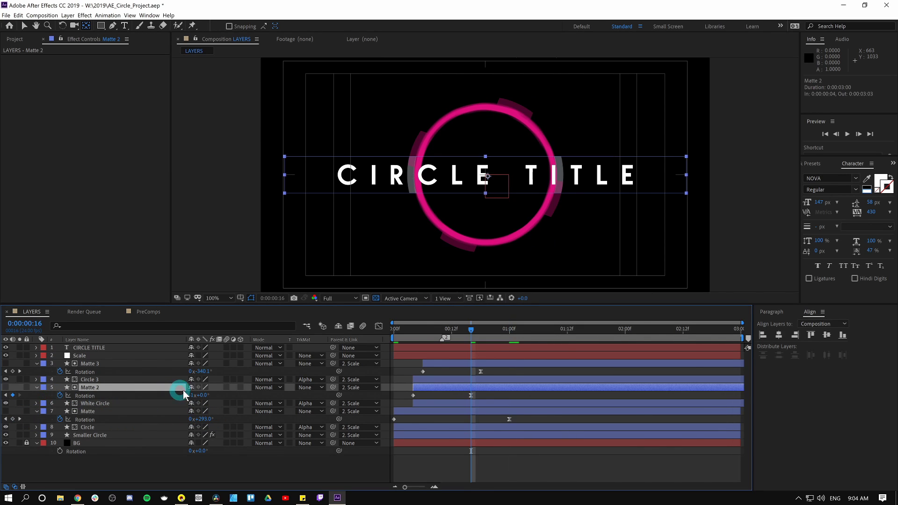
text(1)
key(Return)
- Set the Matte 3 layer's rotation keyframe at frame 18 to 1 revolution and scrub to frame 19
click(19, 370)
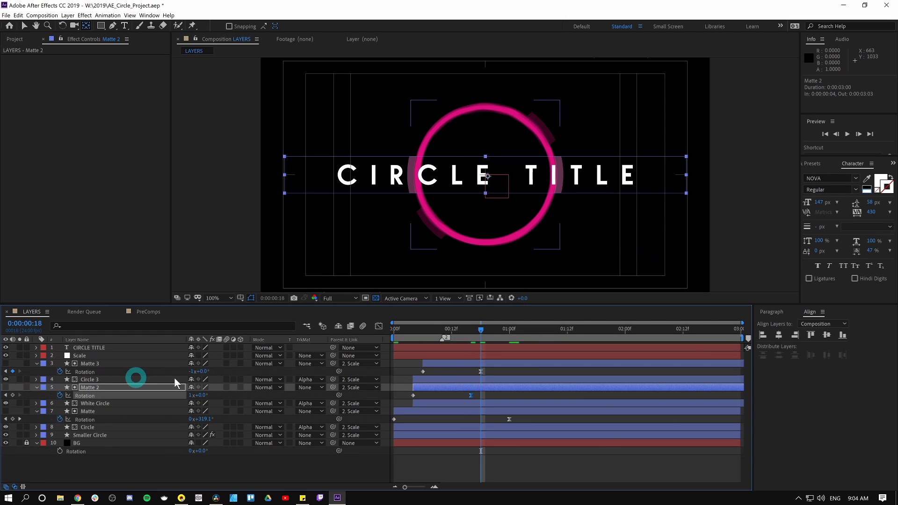
click(191, 371)
text(1)
key(Return)
drag(415, 330, 486, 329)
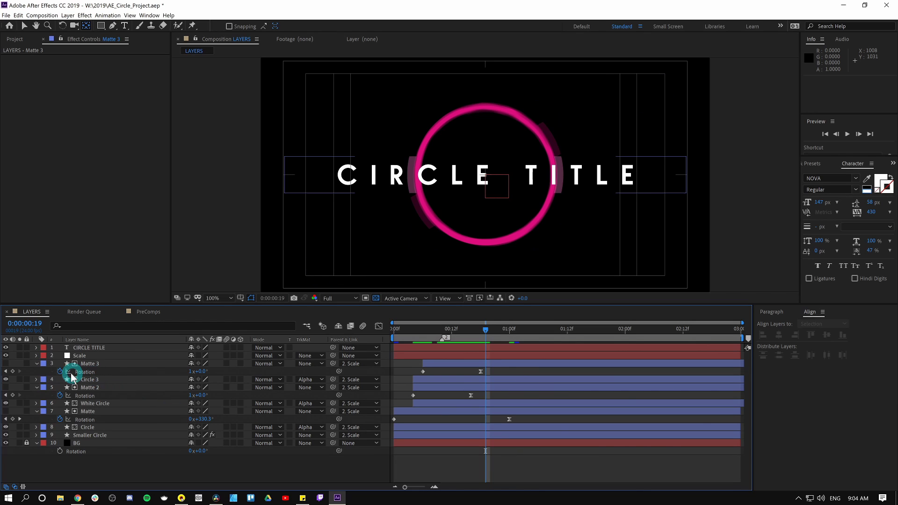
click(90, 384)
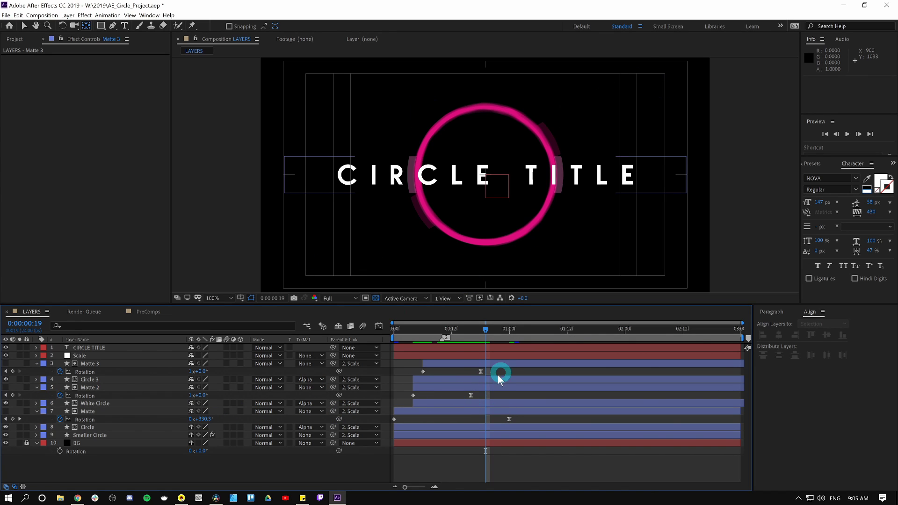
- Stretch all rotation keyframes of the Matte, Matte 2 and Matte 3 layers together so the last one falls shortly after 01:12f
click(464, 409)
click(500, 419)
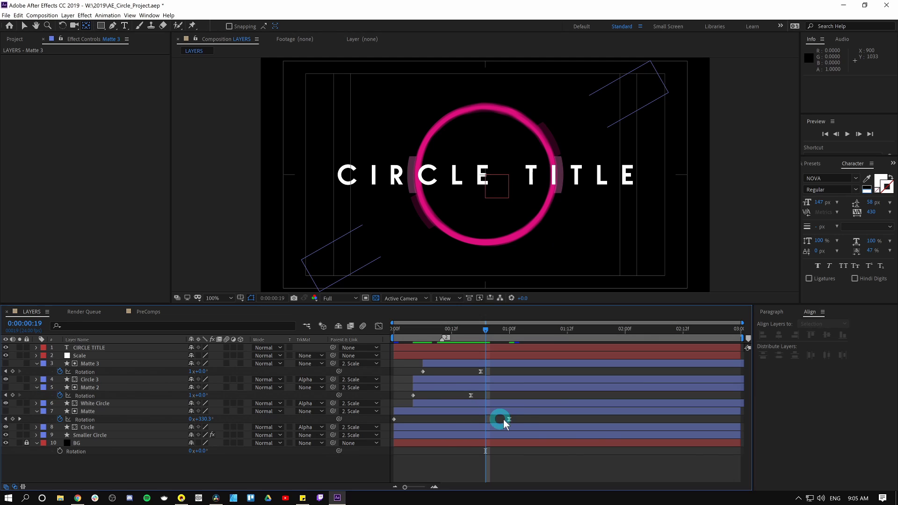
drag(525, 420, 367, 377)
click(509, 419)
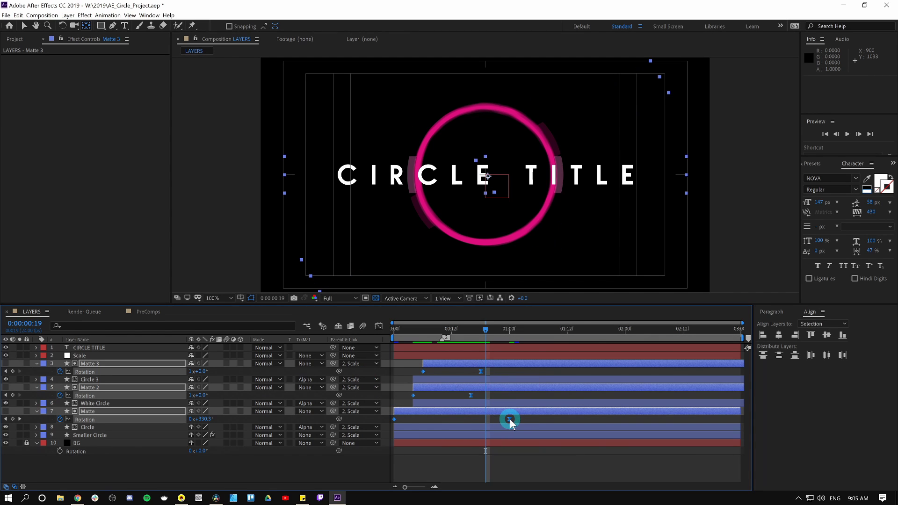
drag(509, 419, 590, 418)
- Trim the starts of Circle 3 and Matte 2 to Matte 2's first keyframe, Matte 3 to frame 10 and White Circle to frame 0
click(416, 384)
click(421, 380)
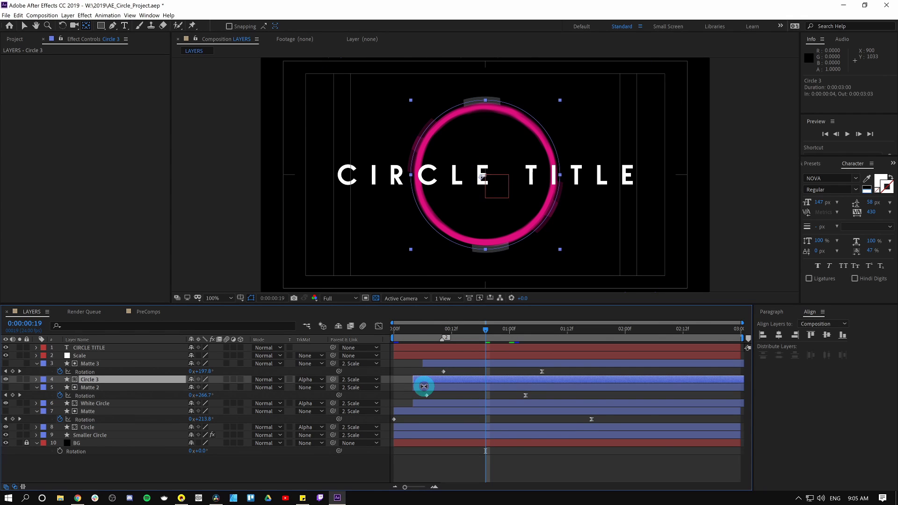
drag(424, 386, 443, 365)
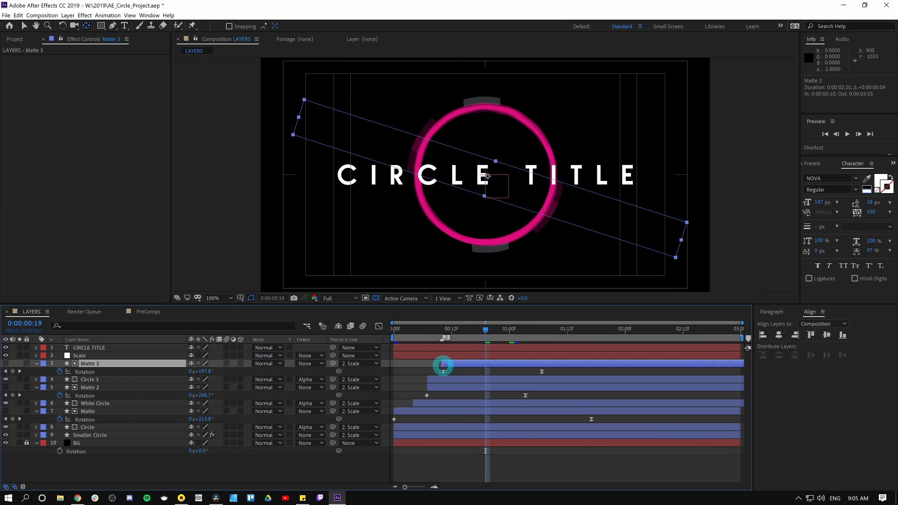
drag(414, 404, 394, 403)
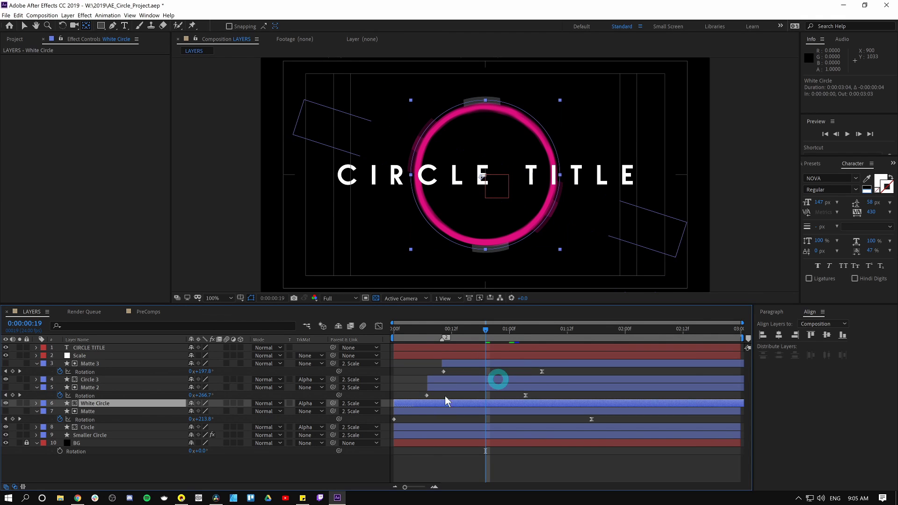
click(270, 465)
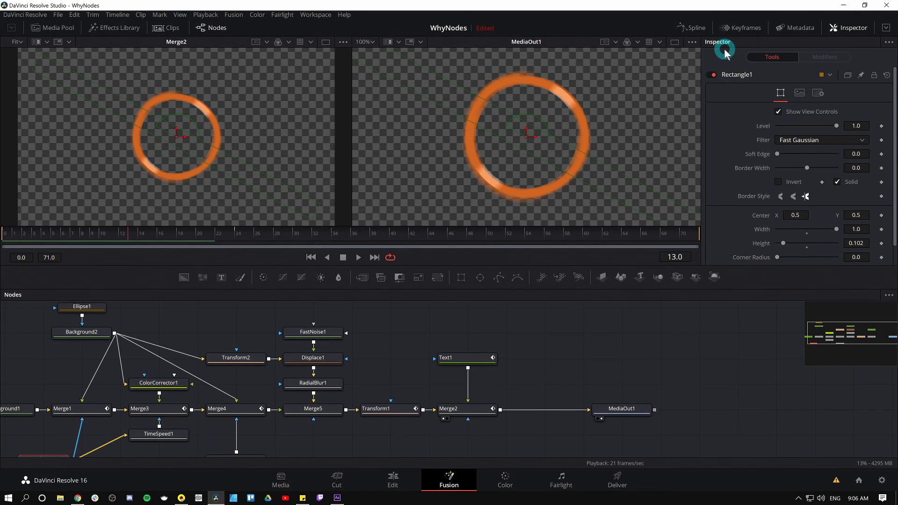
- Switch to DaVinci Resolve, move the Rectangle1 angle's end keyframe to frame 30, and scrub through the slower animation
click(739, 29)
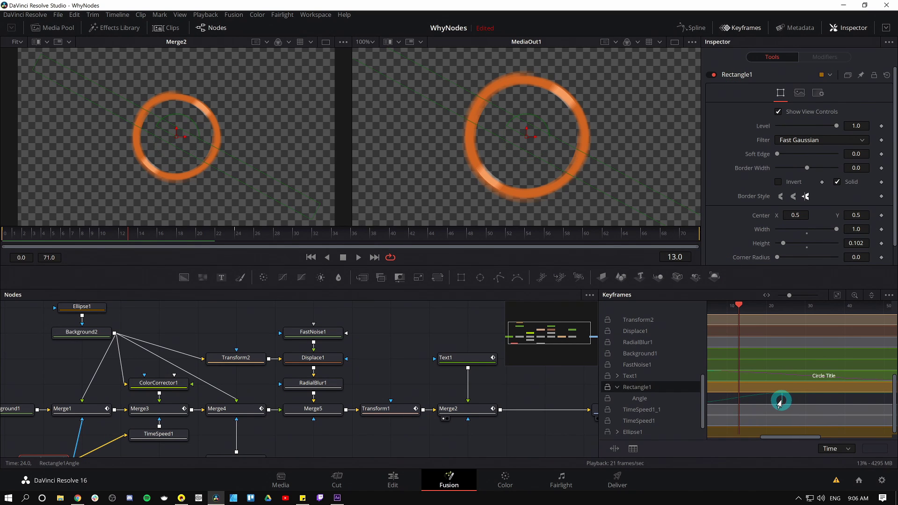
drag(782, 398, 805, 398)
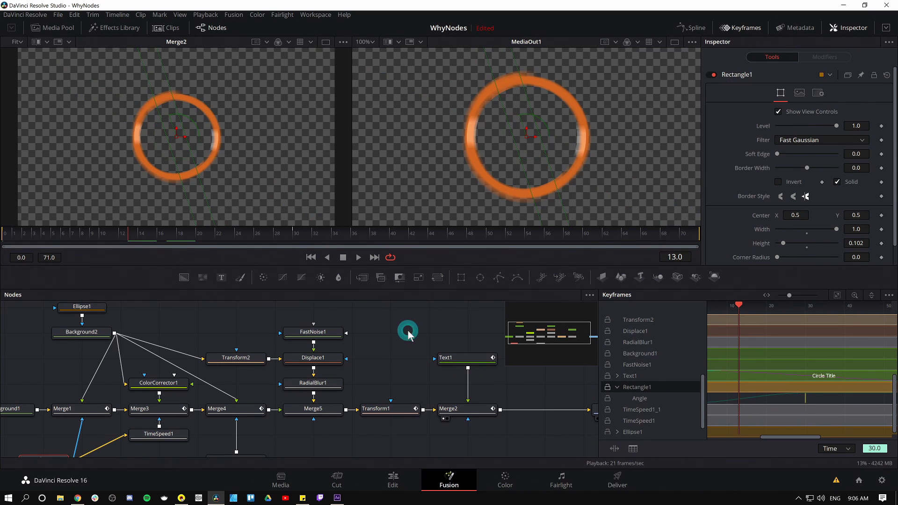
drag(189, 327, 290, 296)
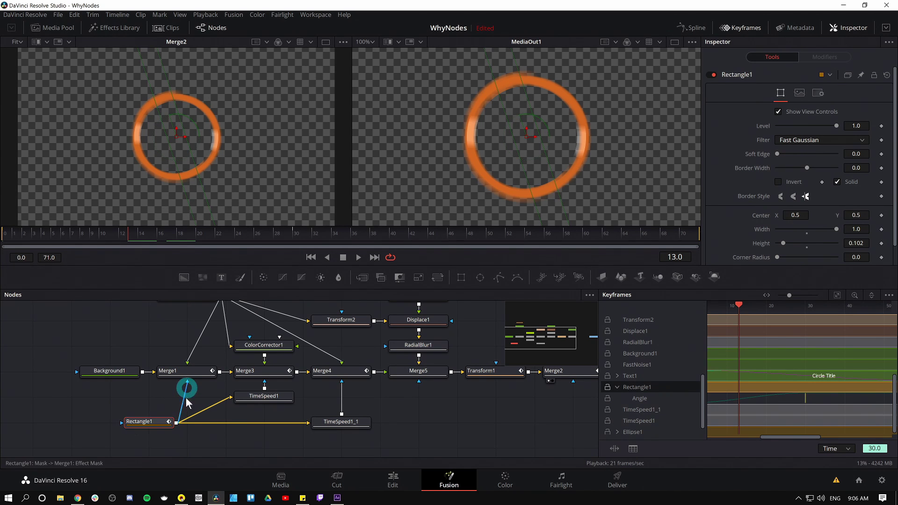
click(328, 422)
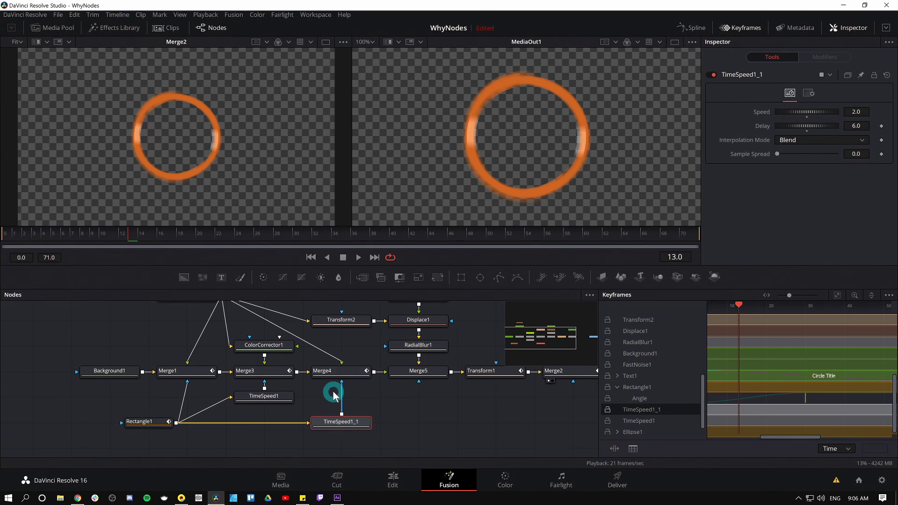
drag(234, 242, 120, 260)
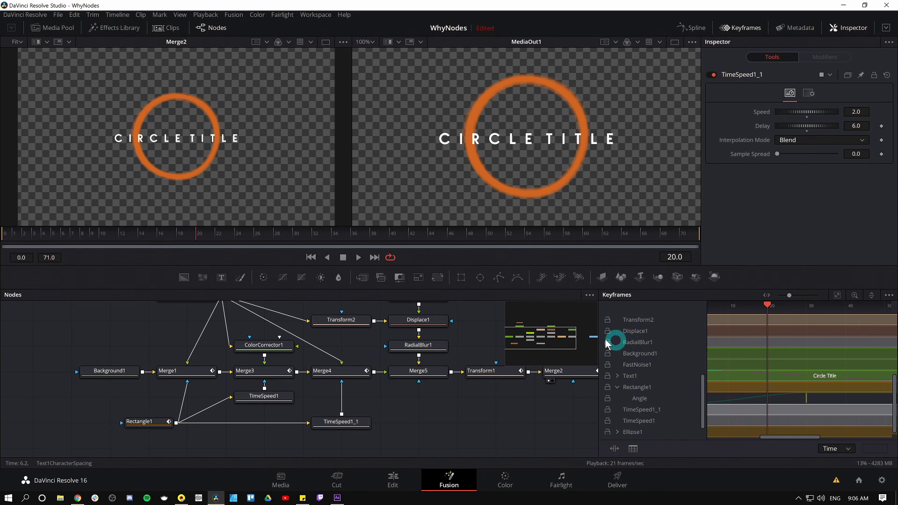
- Switch to After Effects and, in the PreComps composition, pre-compose the Circle layer with all its attributes moved into the new composition
key(alt+Tab)
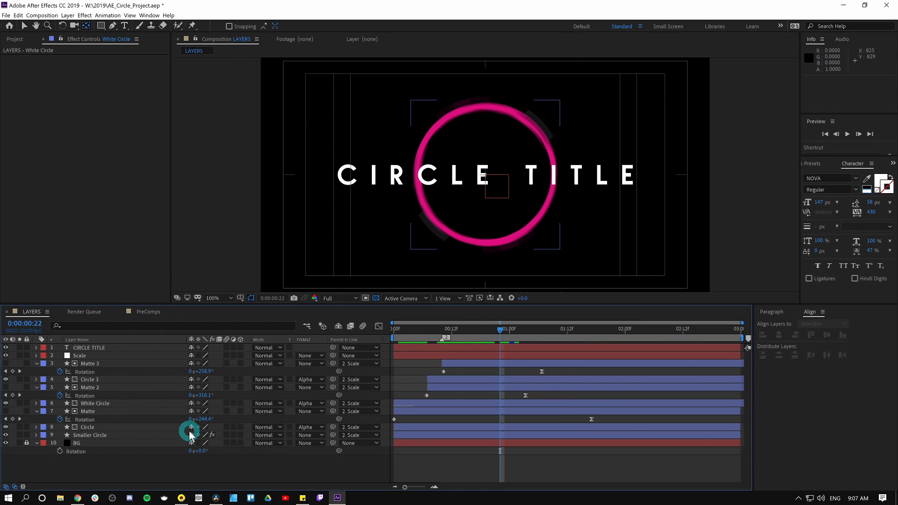
click(207, 386)
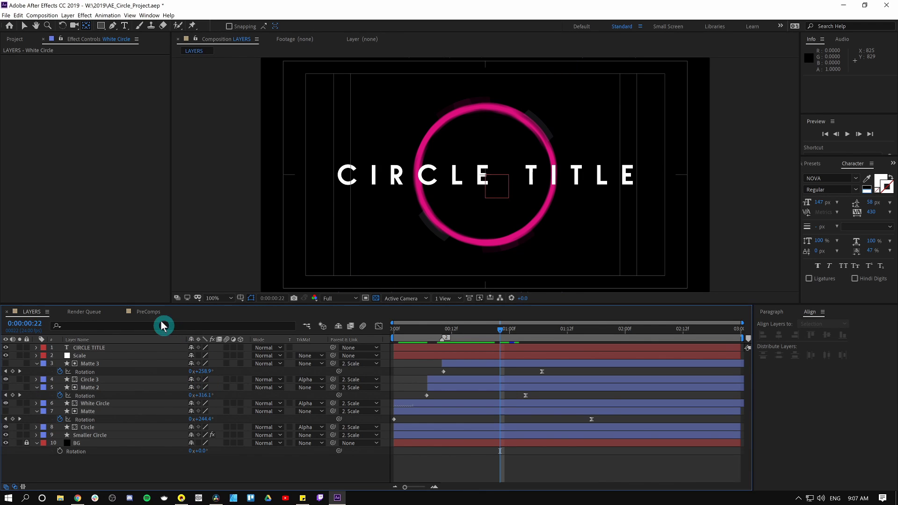
click(149, 311)
click(144, 403)
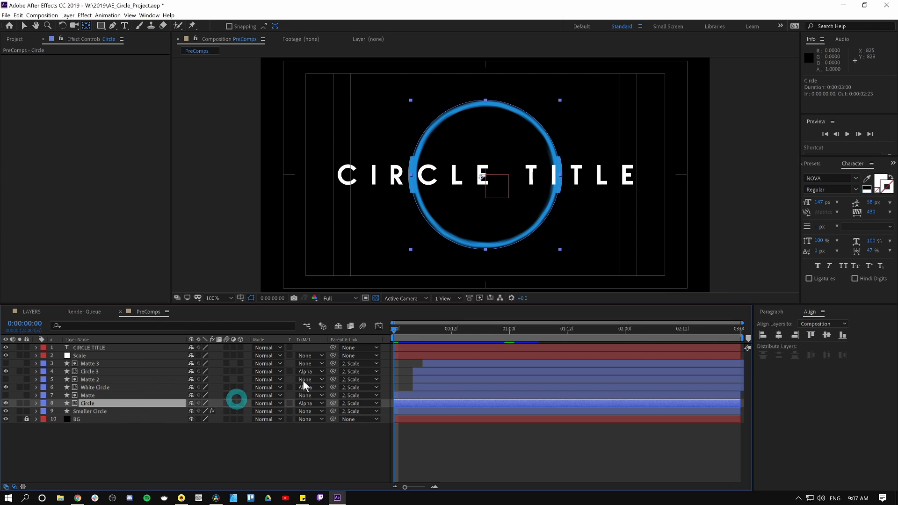
key(ctrl+shift+c)
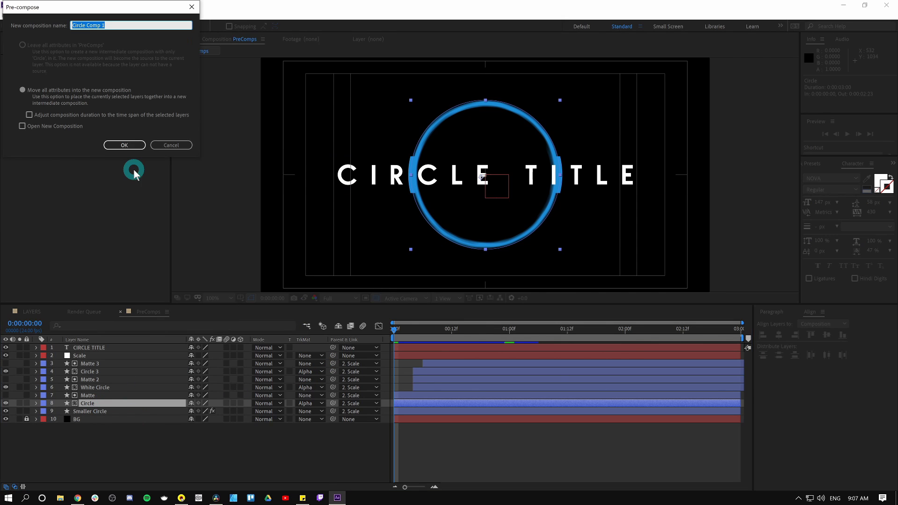
click(130, 146)
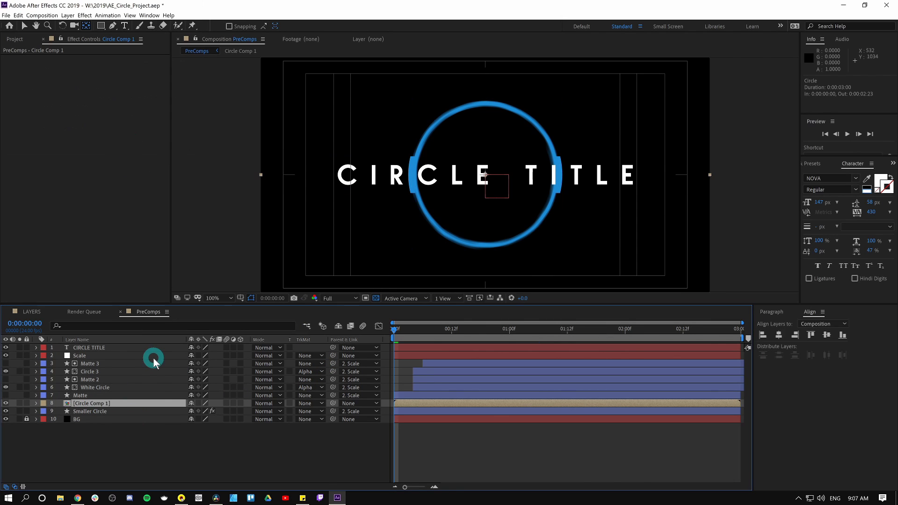
- Replace the Circle 3 layer with a duplicate of the pre-composed circle placed between Matte 3 and Matte 2
key(ctrl+d)
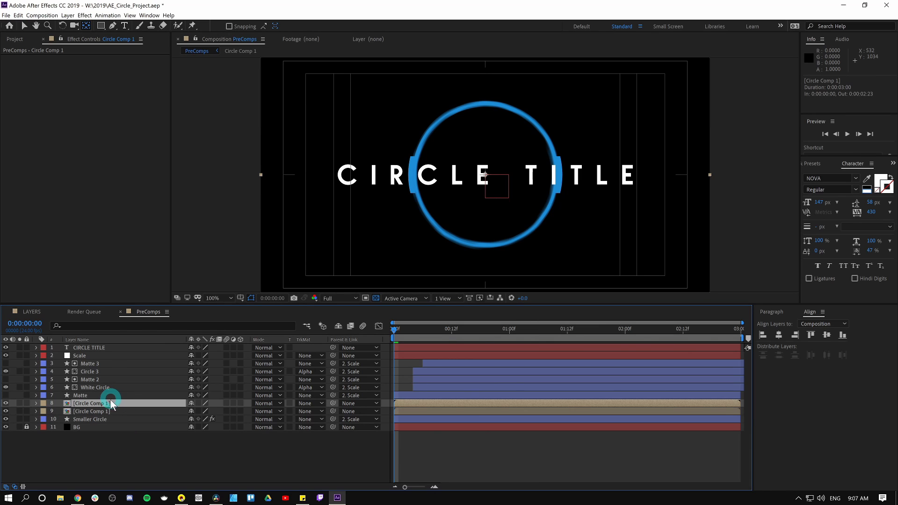
drag(111, 400, 118, 376)
click(106, 371)
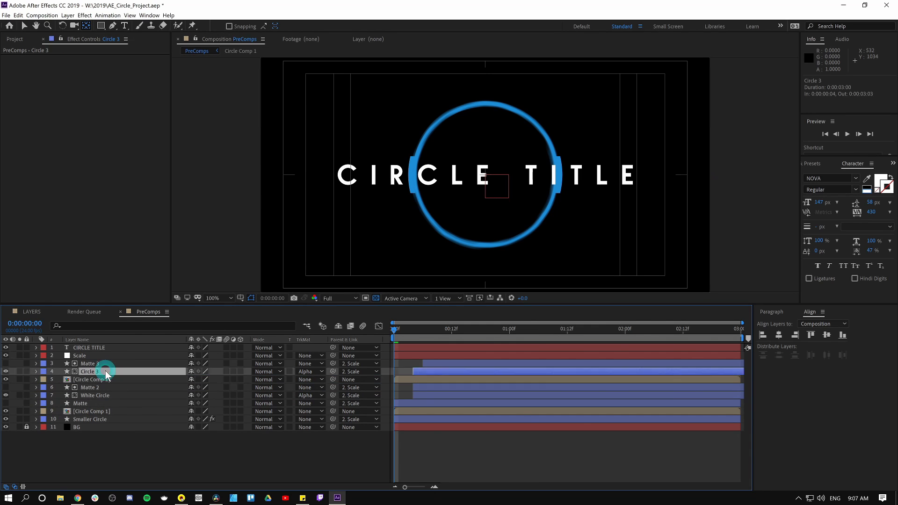
key(Delete)
- Duplicate the pre-composed circle again and place the copy directly below the Smaller Circle layer
click(109, 402)
key(ctrl+d)
drag(117, 403, 119, 421)
- Apply the Smaller Circle layer's 95% scale to the pre-composed circle copy directly below it
click(108, 411)
key(s)
click(105, 420)
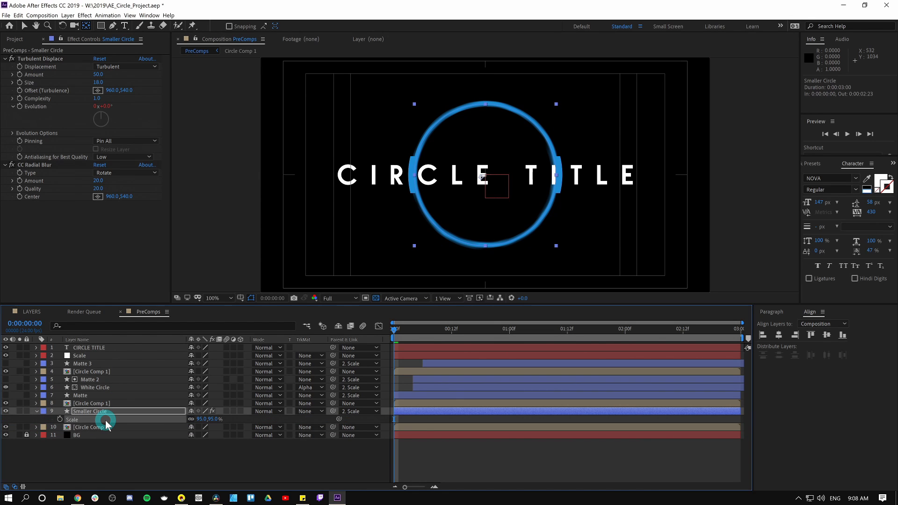
click(100, 427)
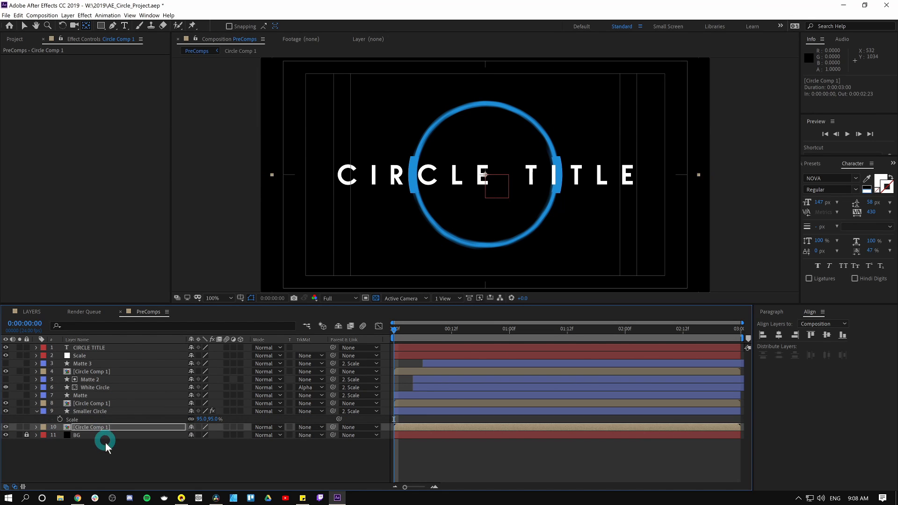
- Delete the Smaller Circle layer, leaving the scaled pre-composed circle in its place
click(98, 411)
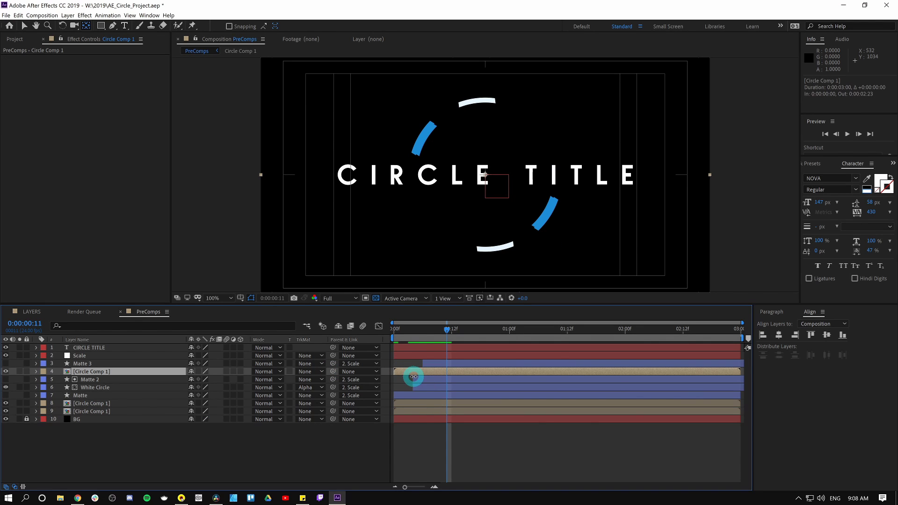
drag(413, 376, 438, 373)
key(ctrl+z)
- Replace the White Circle layer with a copy of the pre-composed circle placed directly below Matte 2
click(122, 404)
key(ctrl+c)
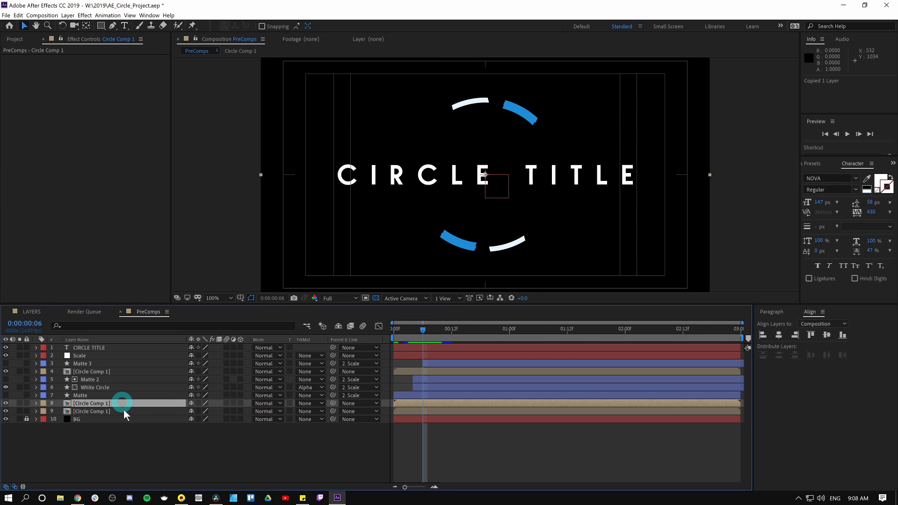
click(132, 446)
key(ctrl+v)
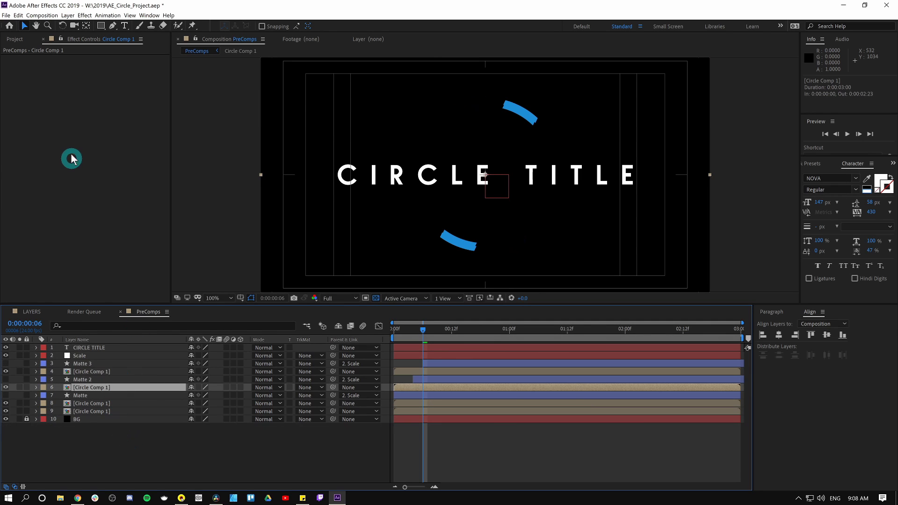
- Apply Hue/Saturation to the circle copy below Matte 2 with Master Saturation -100 and Master Lightness 59
right_click(70, 150)
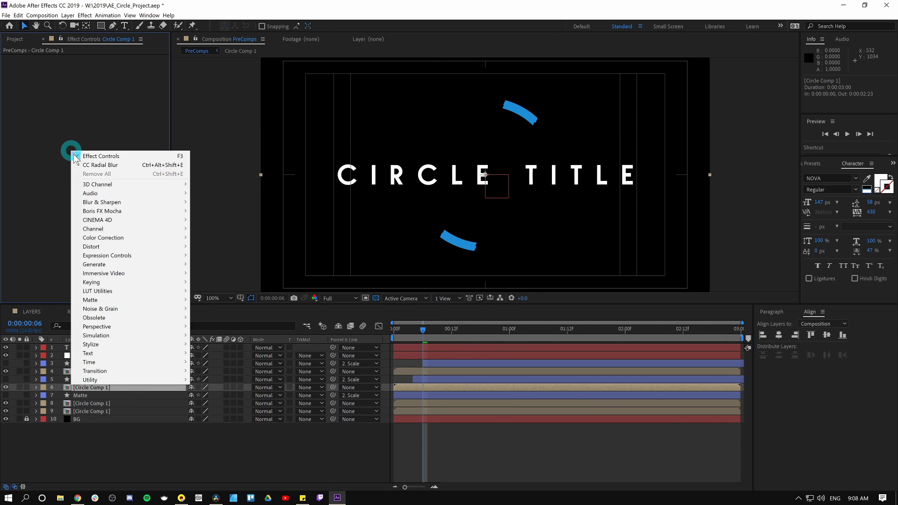
mouse_move(117, 238)
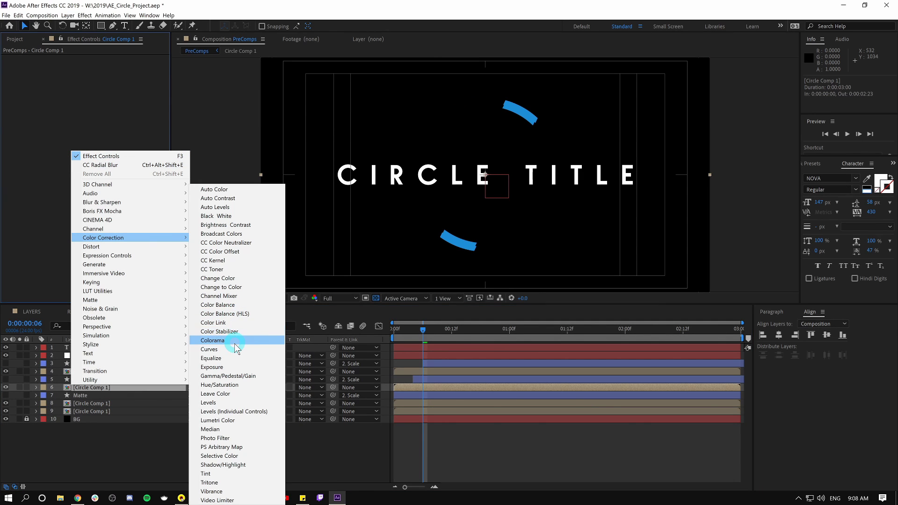
click(219, 385)
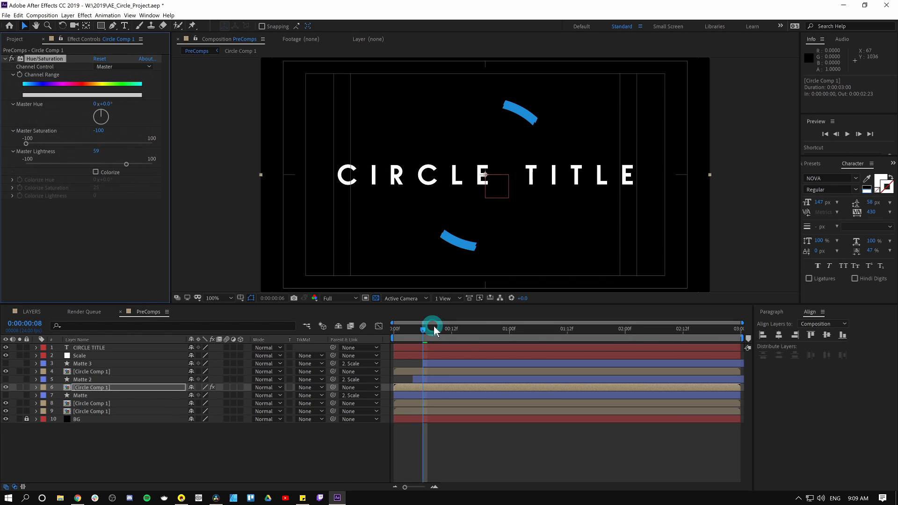
- Set the desaturated circle's track matte to Alpha Matte "Matte 2"
click(437, 327)
drag(416, 387, 426, 387)
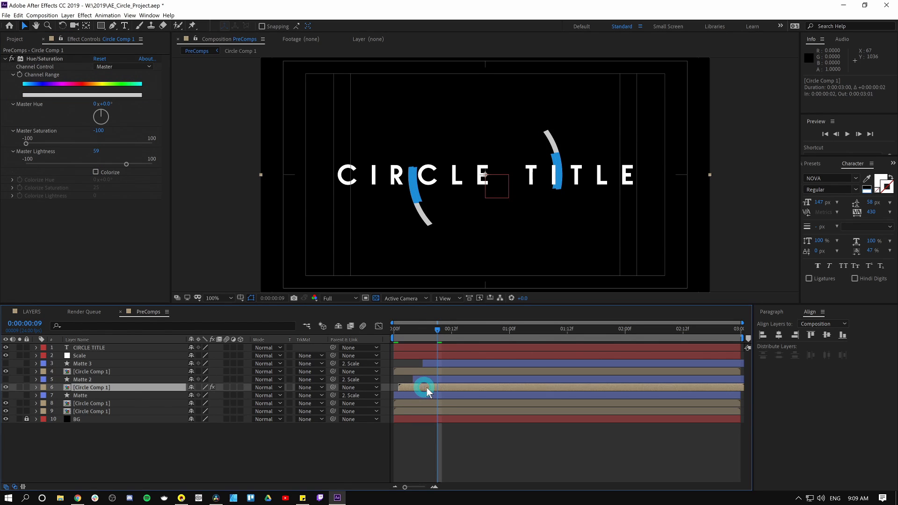
click(309, 388)
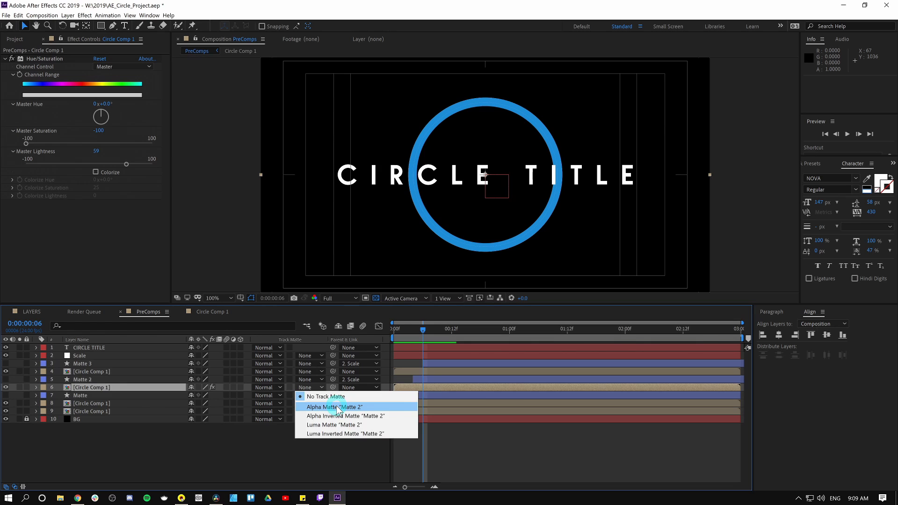
click(336, 407)
- Shift the circle copies to start with their mattes, at frame 4 below Matte 2 and frame 6 below Matte 3
drag(423, 386, 466, 369)
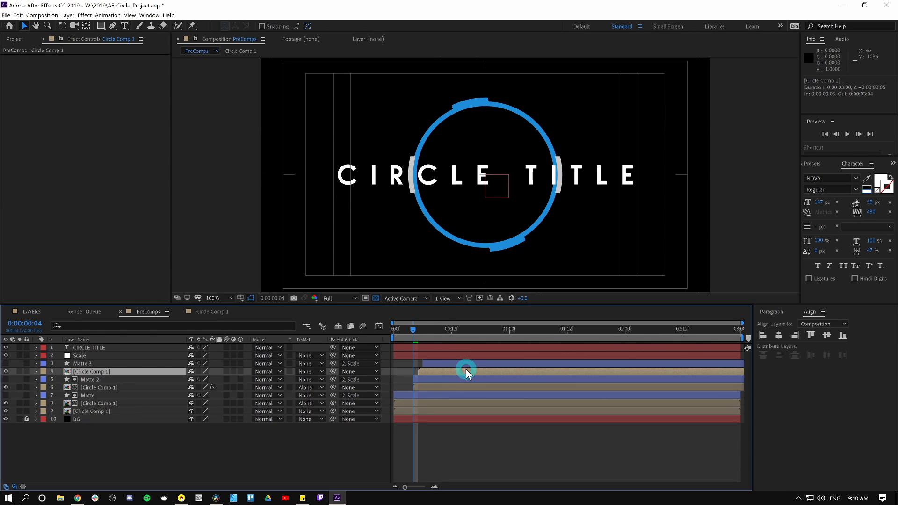
drag(411, 336, 415, 340)
click(203, 450)
- Parent all matte and pre-composed circle layers from Matte 3 down to the lowest circle to the Scale layer
click(122, 364)
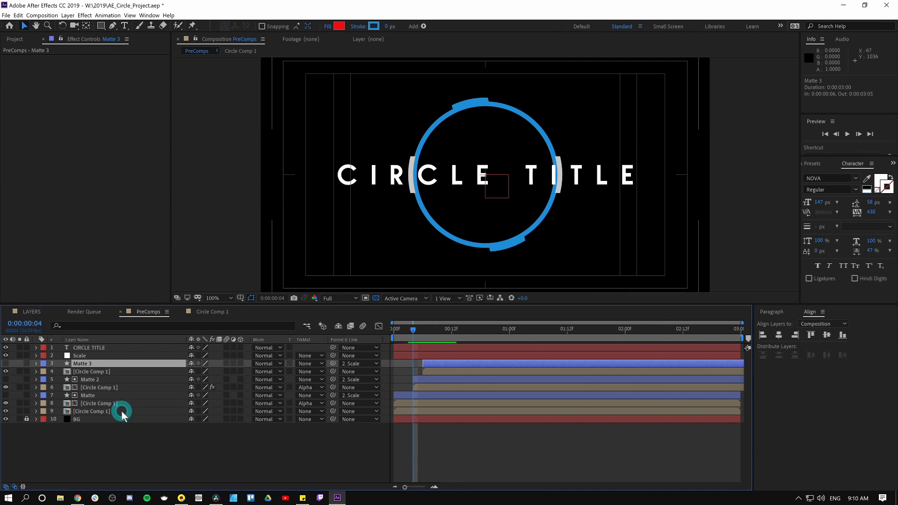
shift+click(122, 411)
click(348, 373)
click(243, 434)
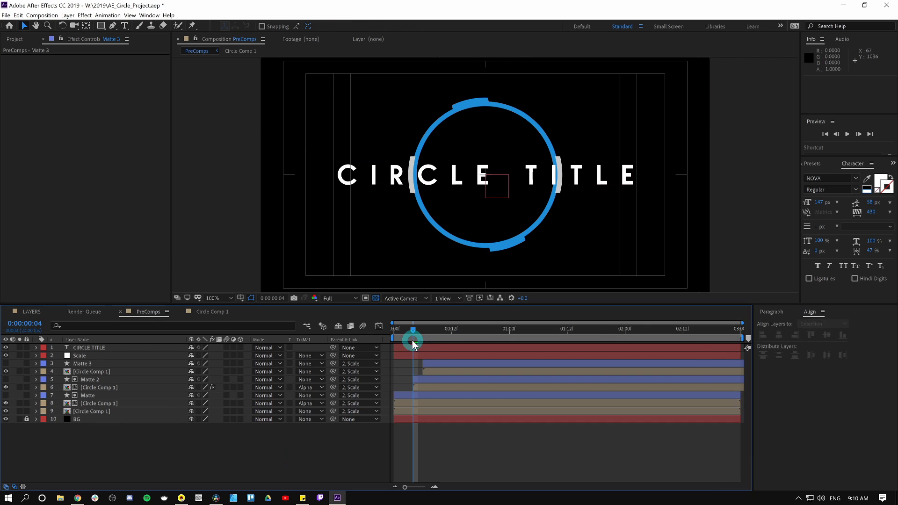
- Set the track matte of the circle copy below Matte 3 to Alpha Matte "Matte 3"
mouse_move(412, 339)
mouse_down()
mouse_move(440, 339)
mouse_move(412, 339)
mouse_up()
click(318, 370)
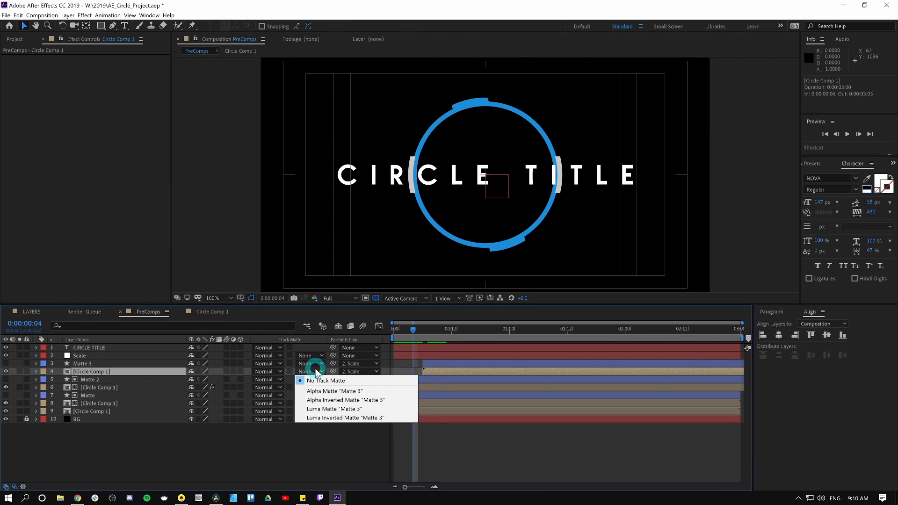
click(321, 391)
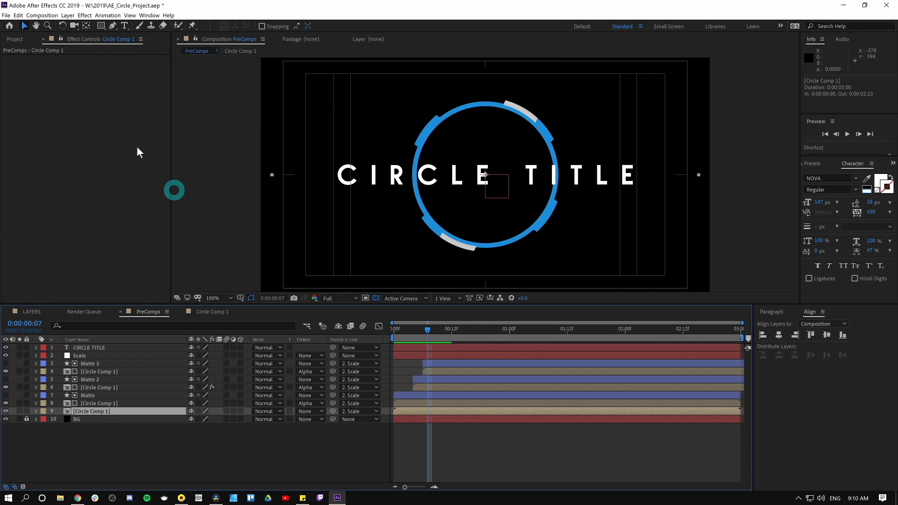
- Add Turbulent Displace (amount 50, size 18) and CC Radial Blur (Rotate, amount 20) to the lowest pre-composed circle
right_click(92, 94)
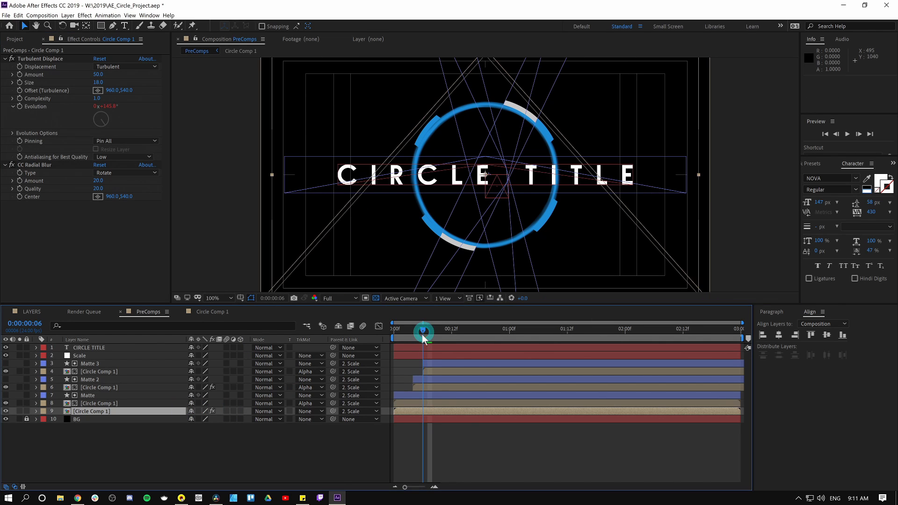
click(341, 411)
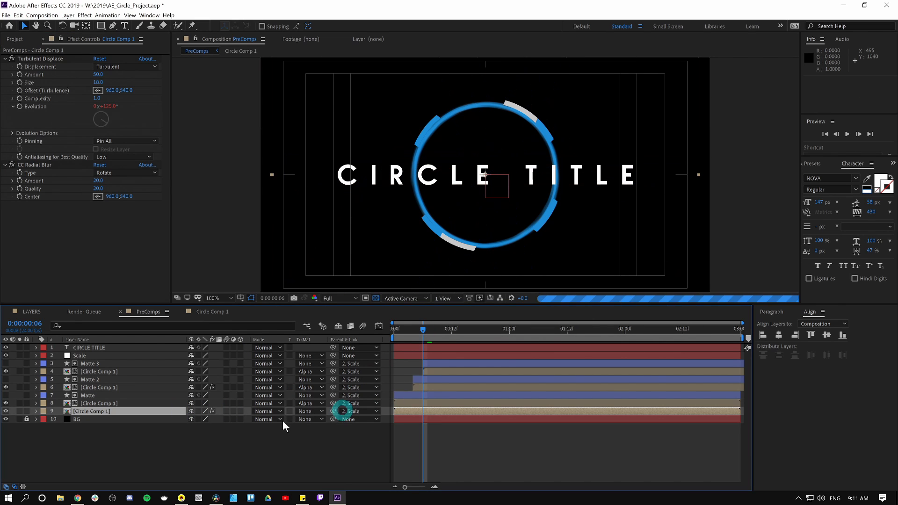
click(510, 376)
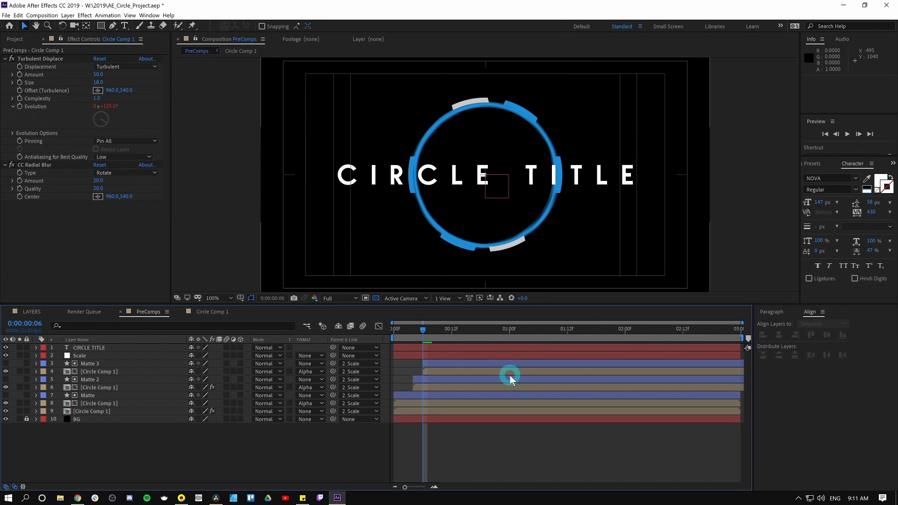
- Reveal the Opacity property of the pre-composed circles below Matte 3 and Matte 2
click(132, 373)
key(t)
click(433, 394)
key(t)
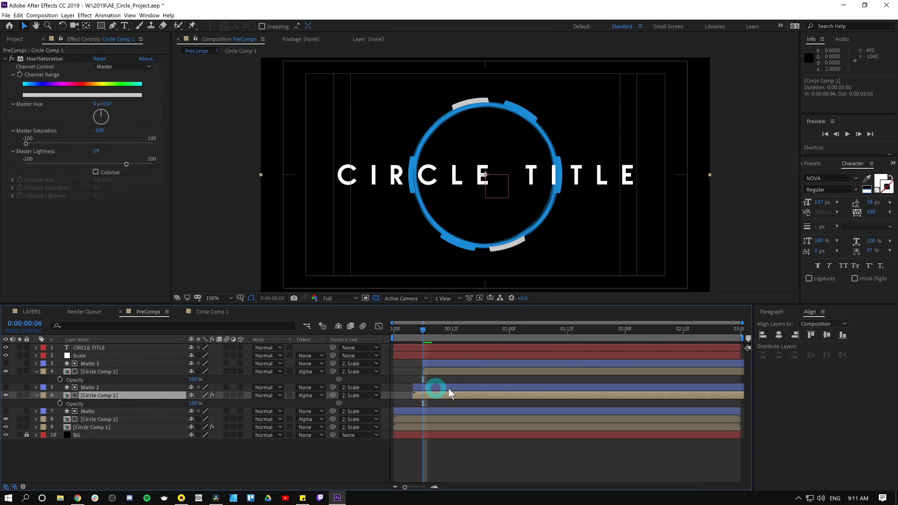
- Delete Matte 3 and Matte 2, then try to move the Matte layer into the pre-composed circle
click(120, 365)
key(Delete)
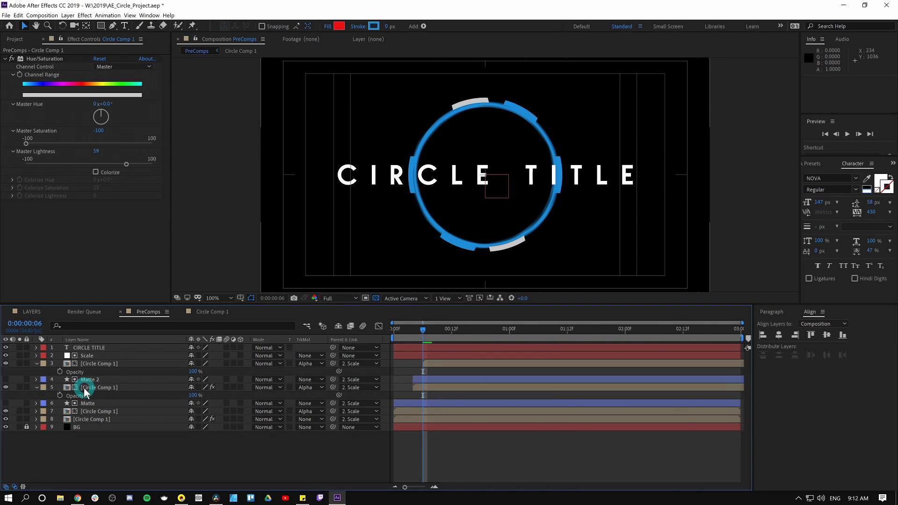
click(94, 380)
key(Delete)
double_click(106, 399)
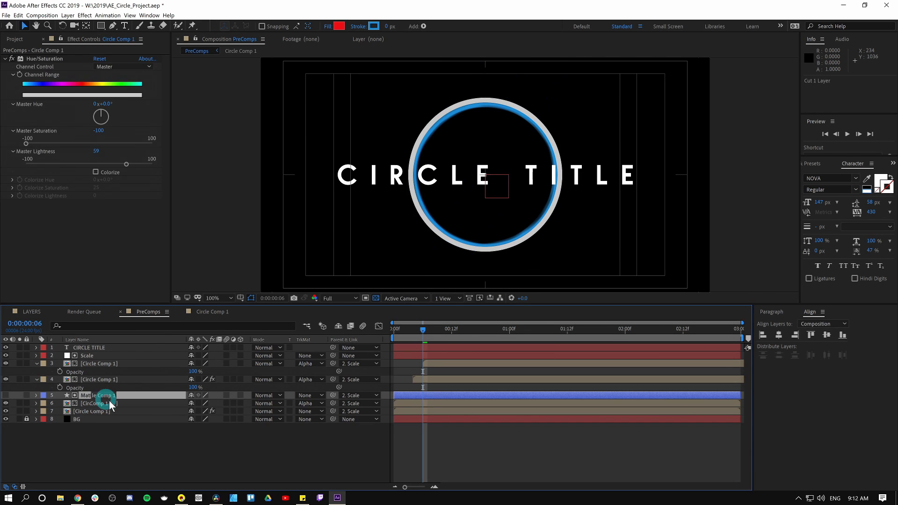
- Return to the PreComps composition and set the track mattes of its matted circle layers to No Track Matte
click(144, 312)
click(311, 379)
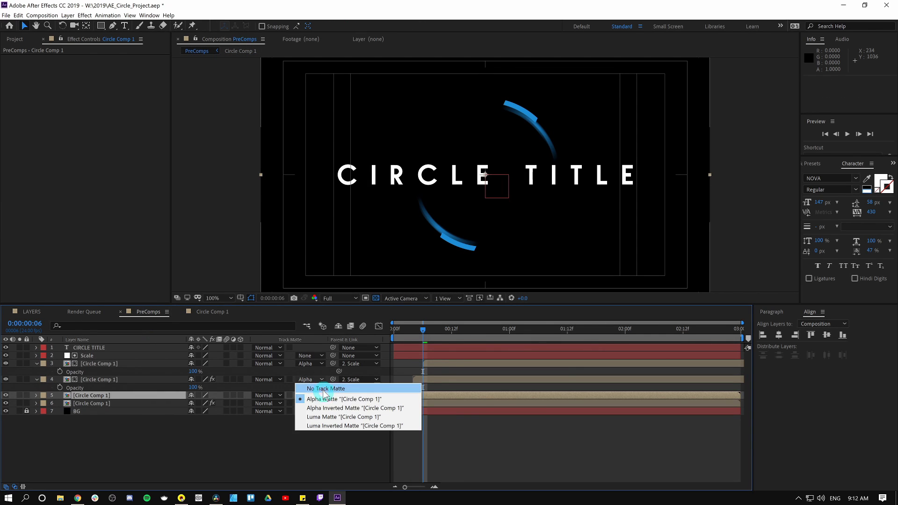
click(314, 389)
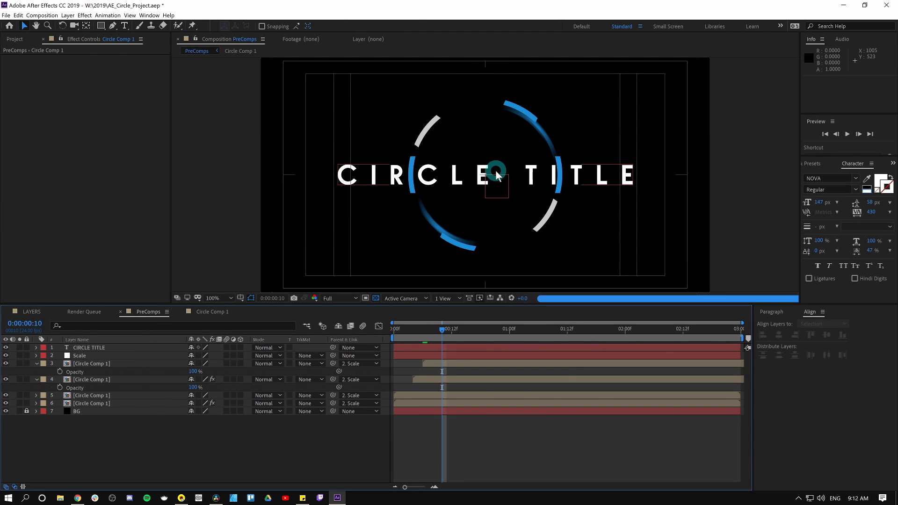
click(450, 236)
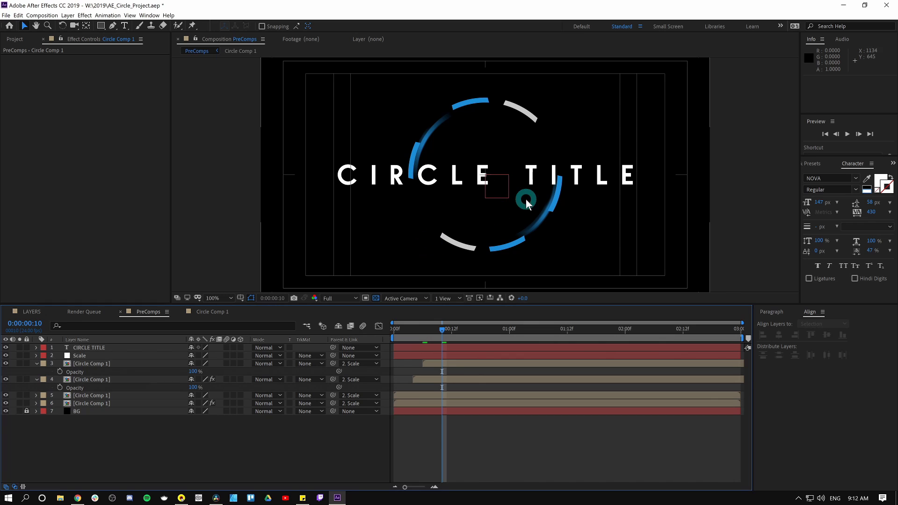
click(402, 404)
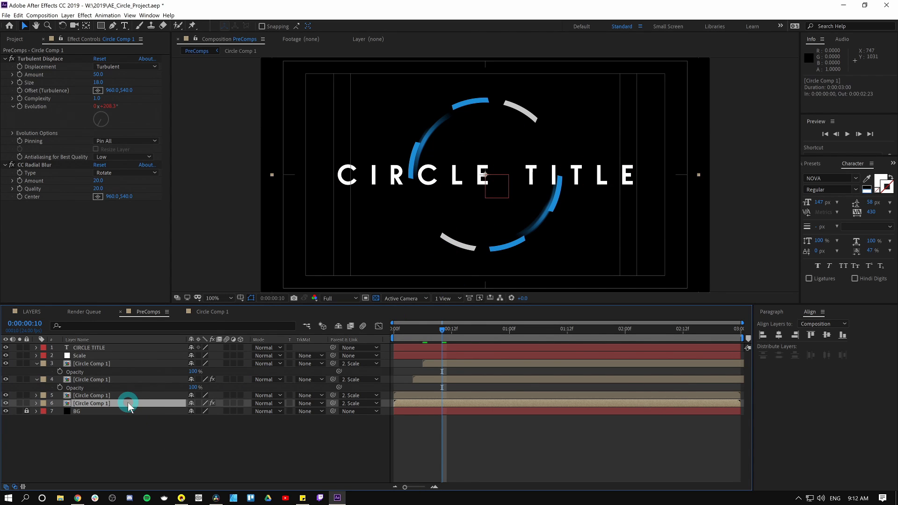
- Undo the track matte changes and the removal of the three matte layers from PreComps
click(142, 399)
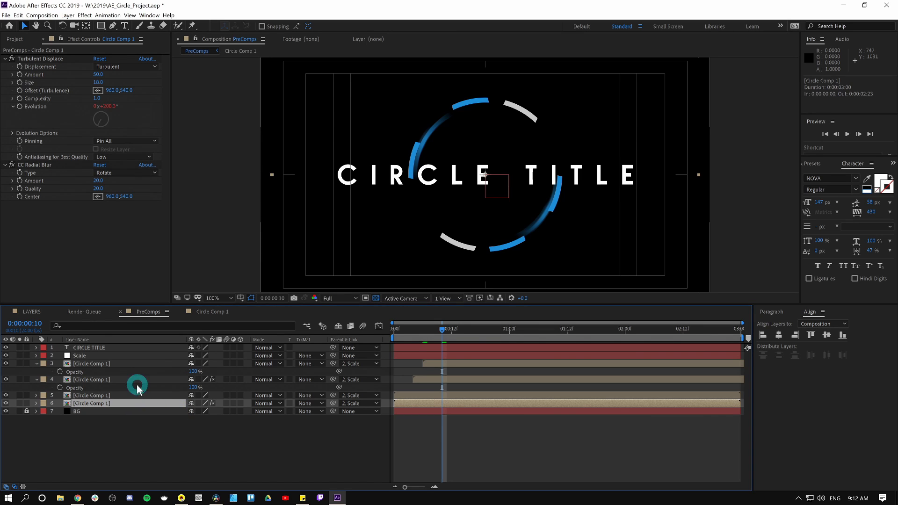
key(ctrl+z)
key(ctrl+z)
key(ctrl+z)
key(ctrl+z)
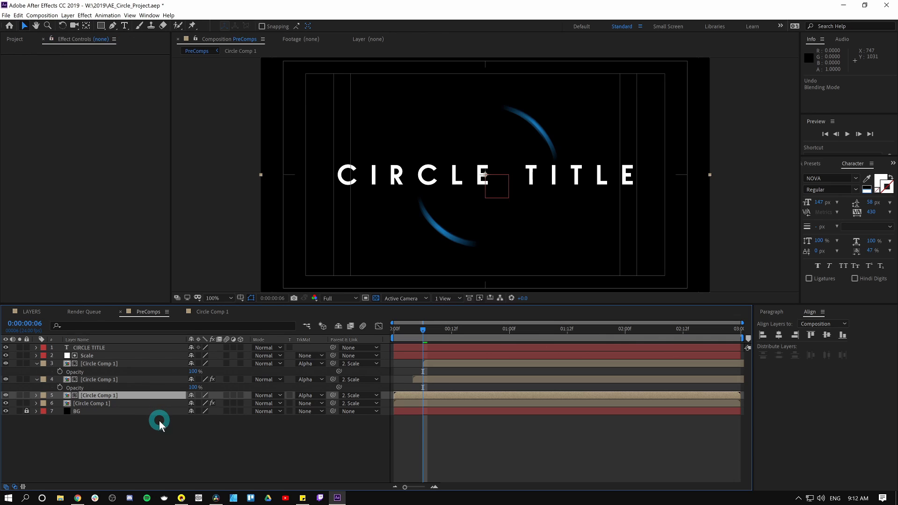
key(ctrl+z)
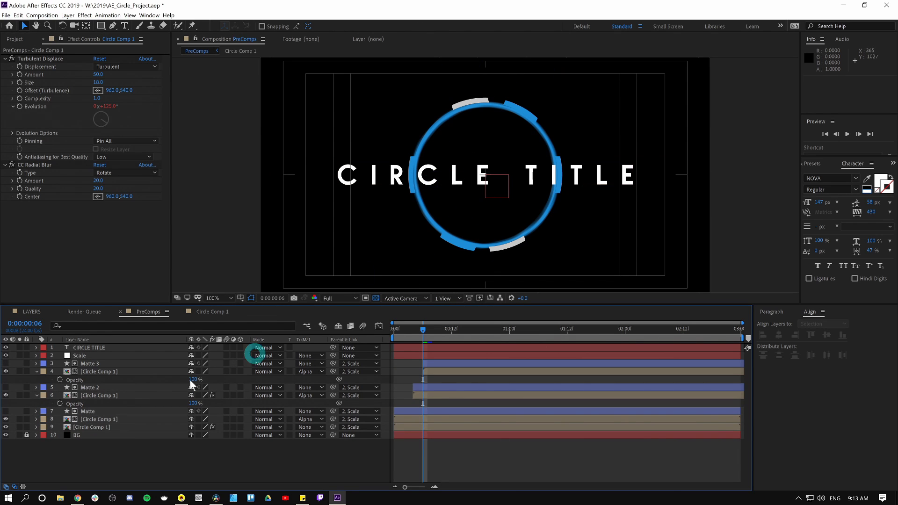
- Open the pre-composed circle's composition and change the Circle shape's stroke color to green
double_click(70, 428)
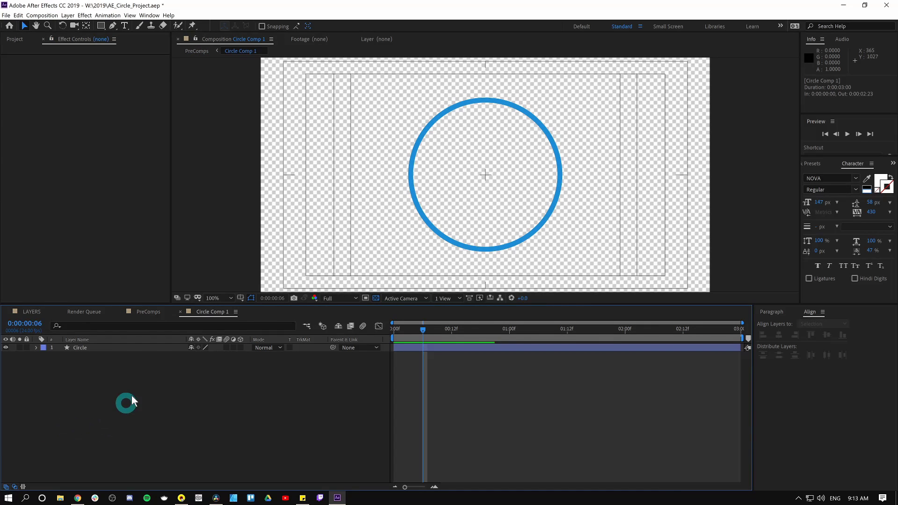
click(108, 347)
click(373, 27)
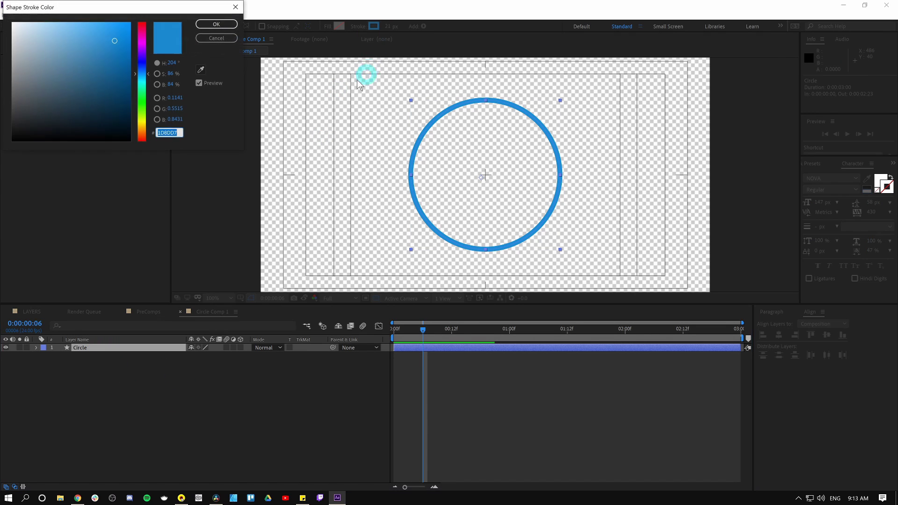
click(138, 101)
click(215, 25)
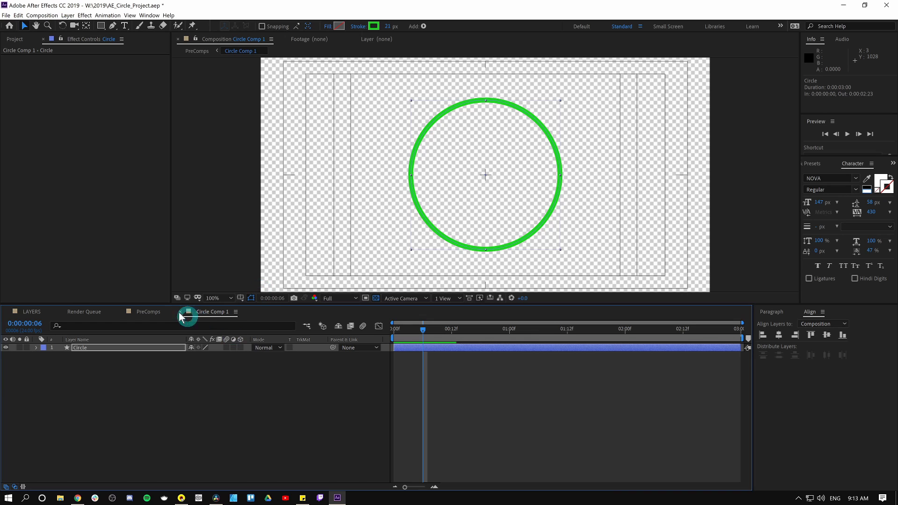
- Return to the PreComps composition and check the recolored circles up to frame 13
click(161, 312)
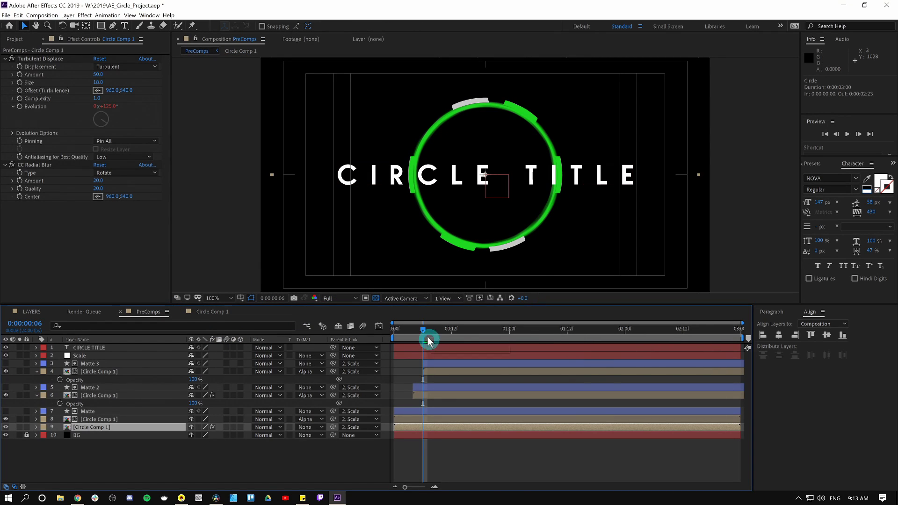
drag(424, 330, 457, 330)
click(468, 381)
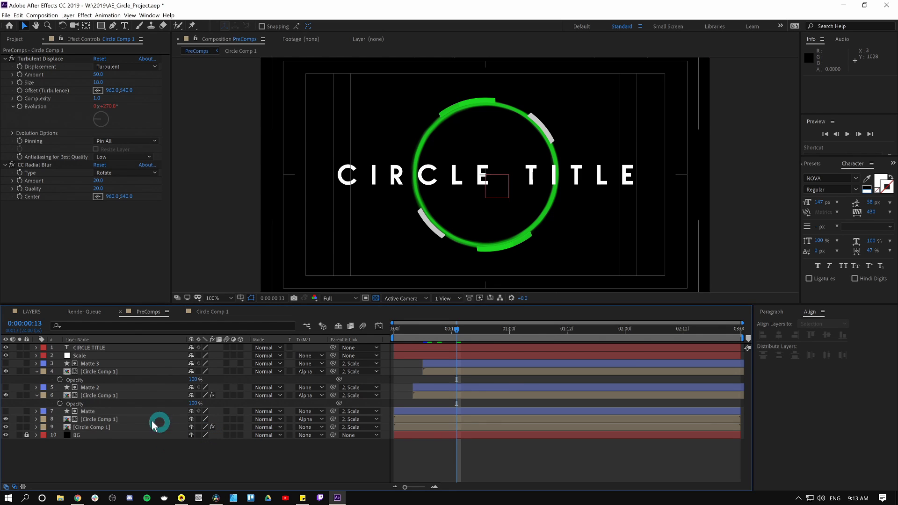
- Examine the separate Matte, Matte 2 and Matte 3 layers that shape the circle copies
click(144, 418)
click(129, 413)
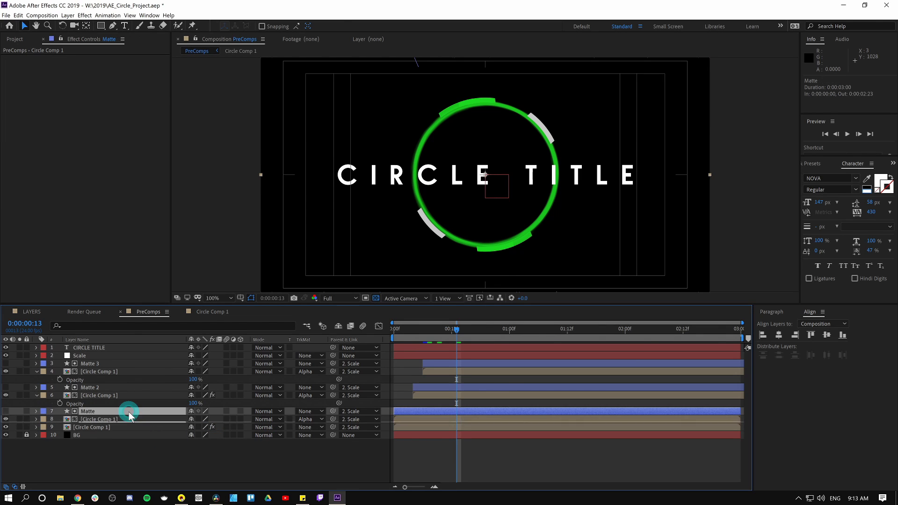
click(99, 387)
click(99, 364)
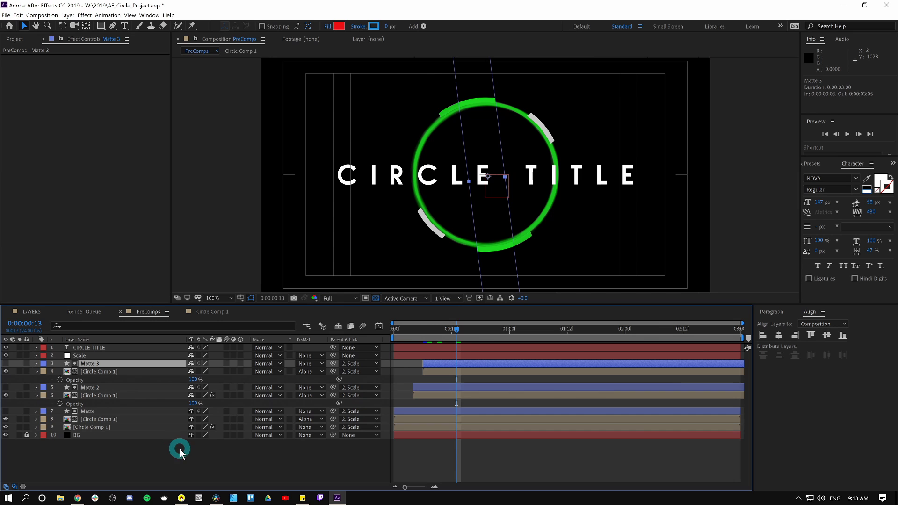
- Switch to DaVinci Resolve and examine the circle title's Fusion node tree
click(187, 464)
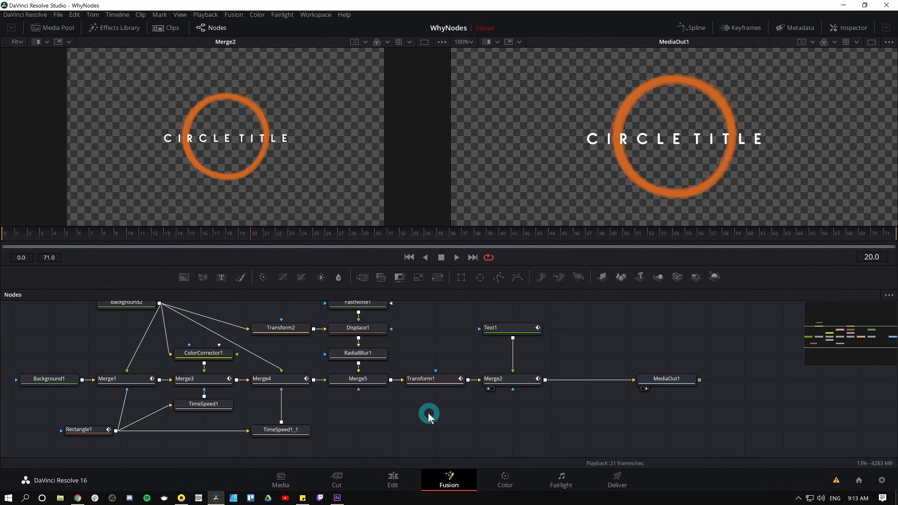
drag(427, 415, 489, 423)
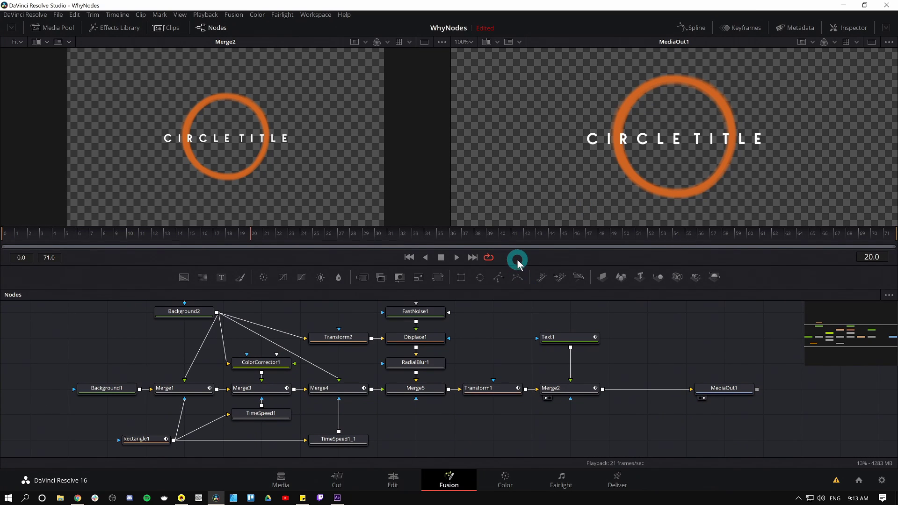
- Enlarge the node area and trace the circle title's flow through Rectangle1, Transform2, Displace1, RadialBlur1 and Merge5
drag(524, 264, 524, 202)
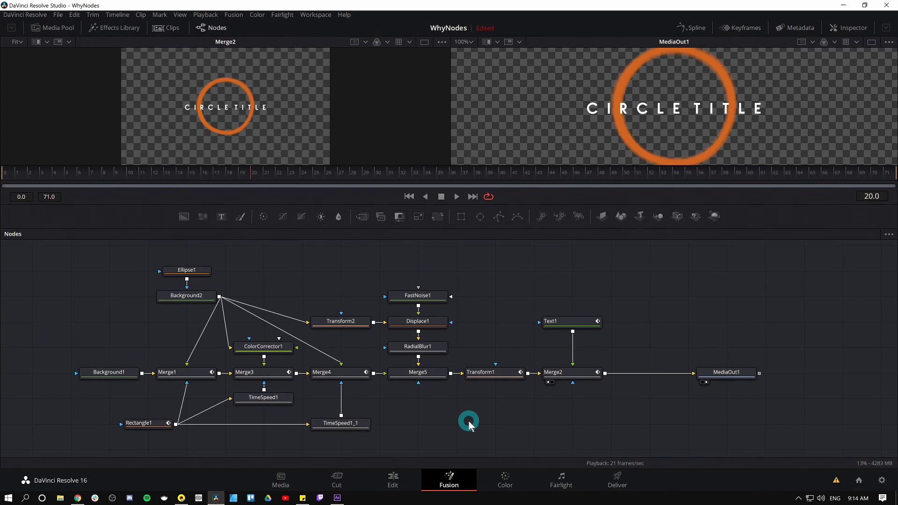
click(149, 423)
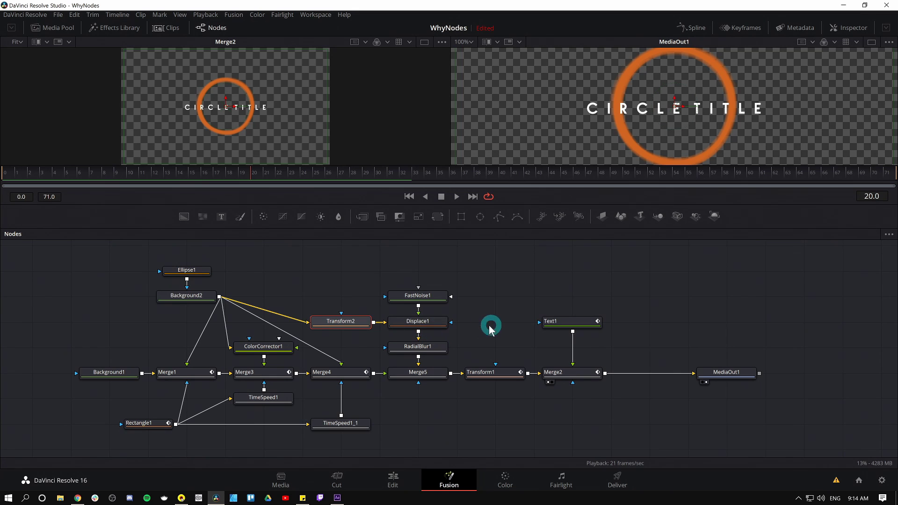
click(433, 321)
click(434, 348)
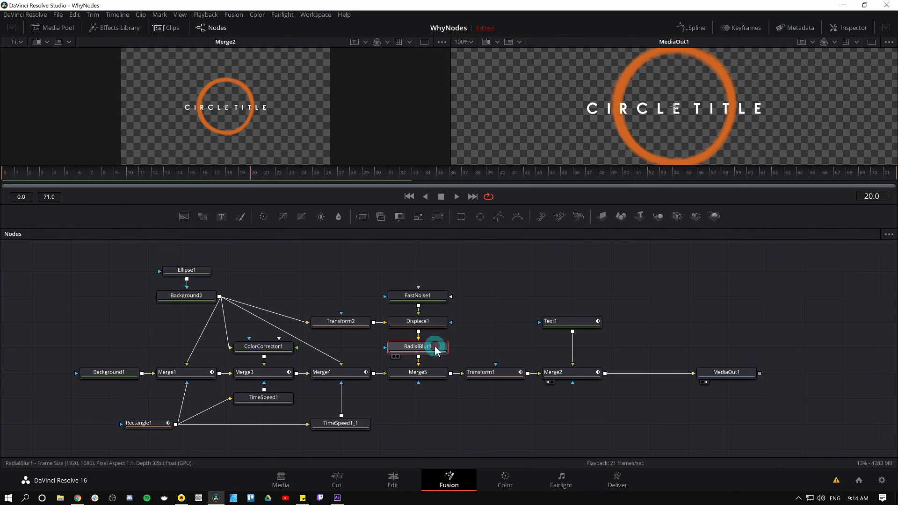
click(432, 372)
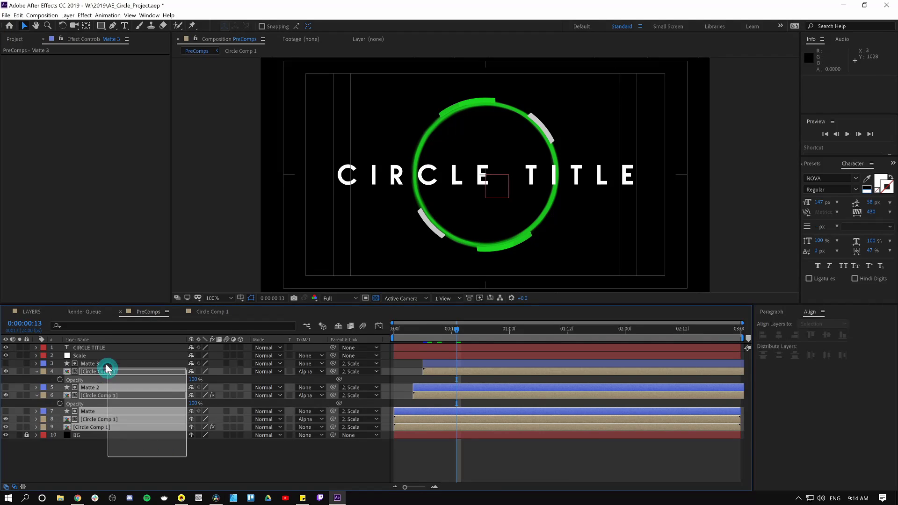
- Switch to After Effects to examine the PreComps layer stack, and return to the node tree in DaVinci Resolve with nothing selected
drag(104, 367, 152, 406)
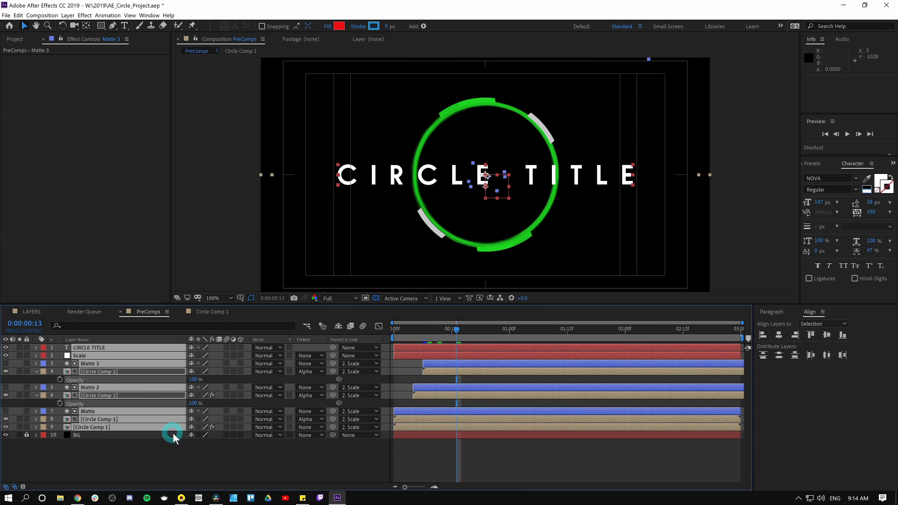
click(191, 457)
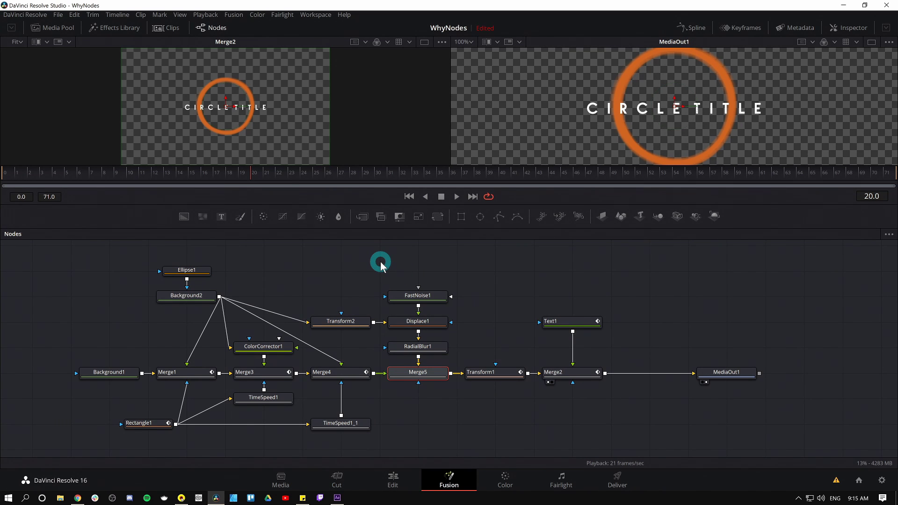
click(628, 413)
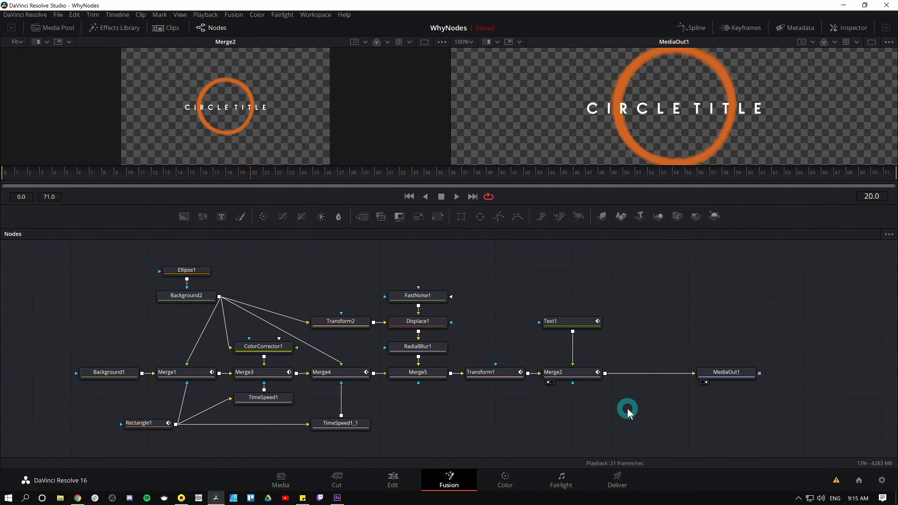